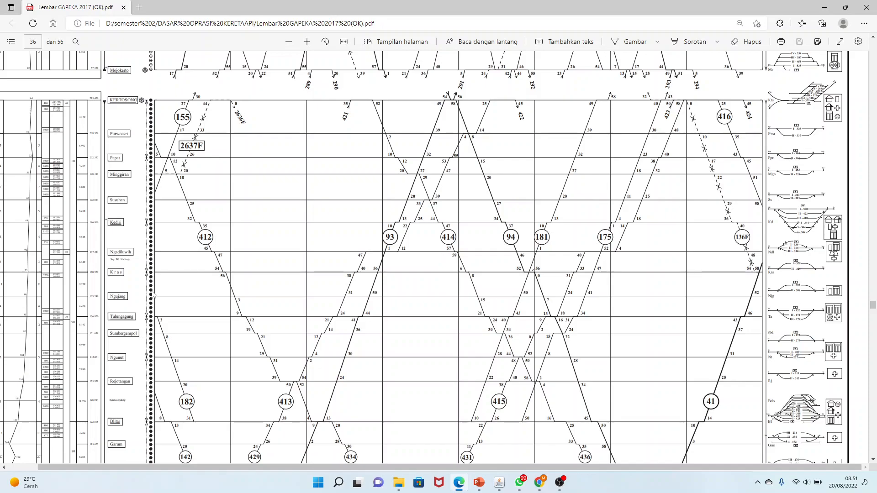
# - Examine the station names on the Kertosono–Wlingi train graph, highlighting Purwoasri, Papar, Minggiran, Susuhan and Kediri along the way
pyautogui.moveTo(185, 466); pyautogui.dragTo(155, 466)
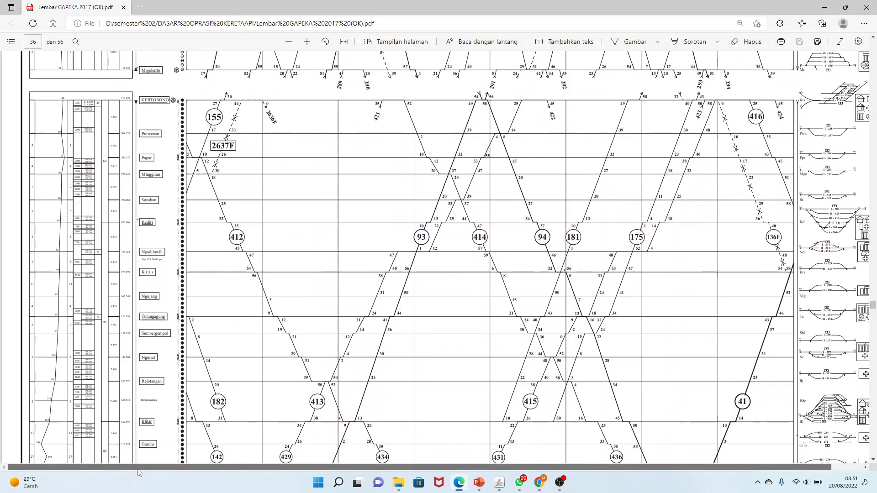
pyautogui.click(308, 42)
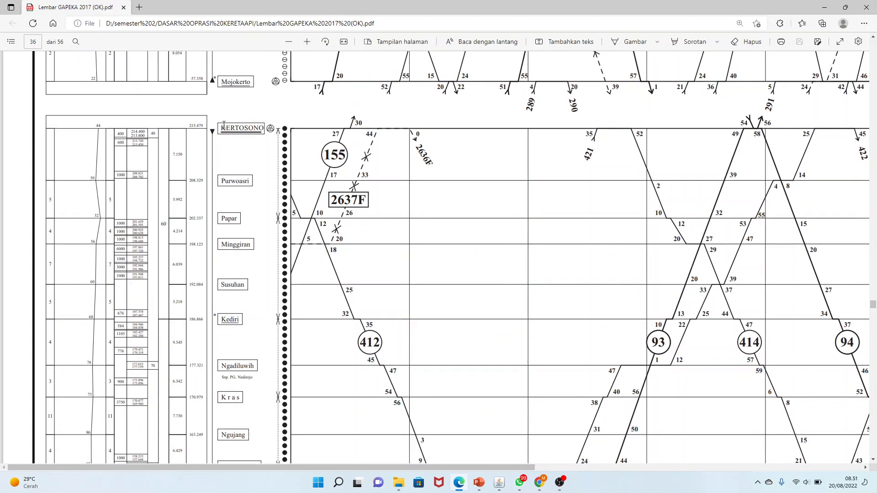
pyautogui.moveTo(219, 126); pyautogui.dragTo(265, 128)
pyautogui.click(246, 175)
pyautogui.moveTo(222, 180); pyautogui.dragTo(250, 181)
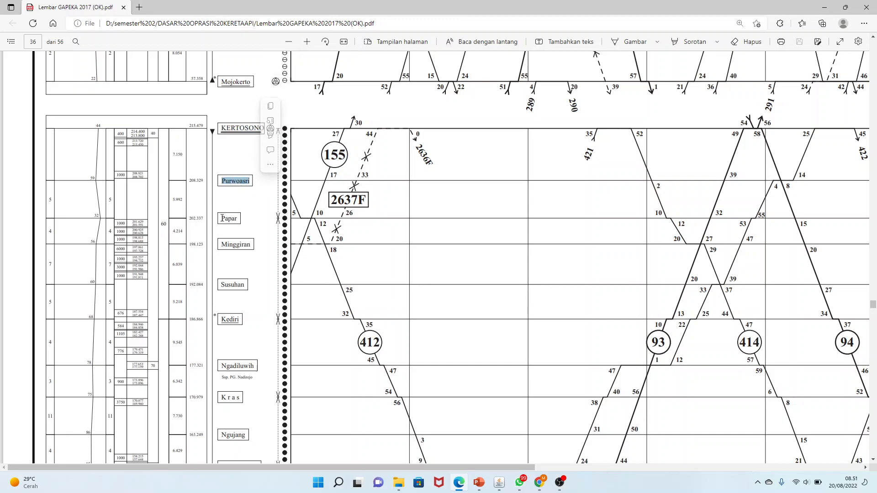
pyautogui.moveTo(223, 217); pyautogui.dragTo(249, 246)
pyautogui.moveTo(221, 284); pyautogui.dragTo(249, 287)
pyautogui.moveTo(221, 319); pyautogui.dragTo(249, 320)
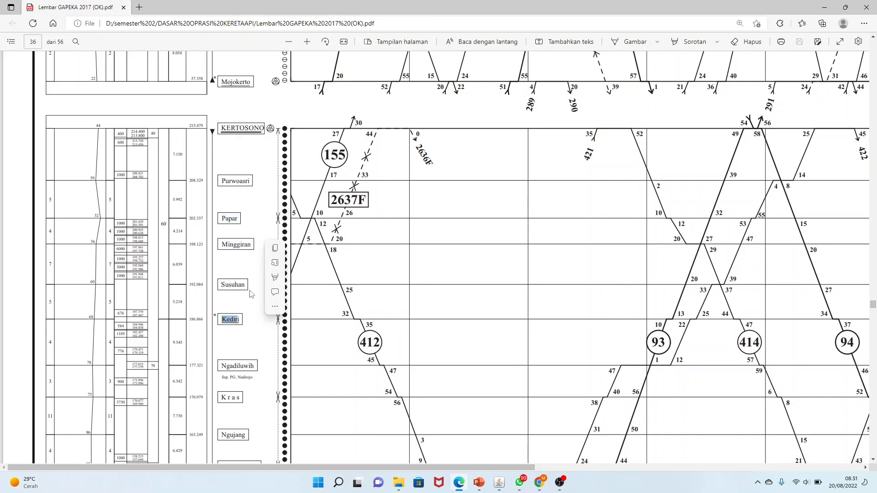
# - Examine the remaining stations down to Wlingi and the hour scale beneath the train graph
pyautogui.scroll(-7, 251, 294)
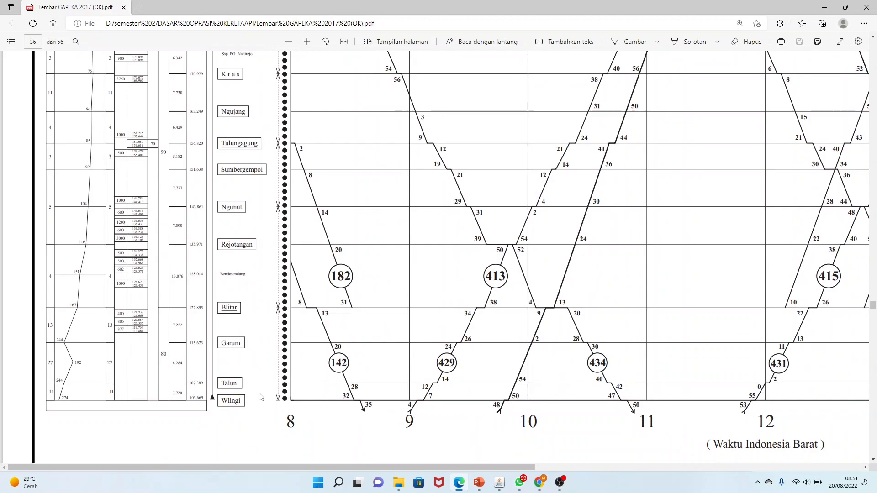
pyautogui.scroll(6, 258, 329)
pyautogui.click(261, 252)
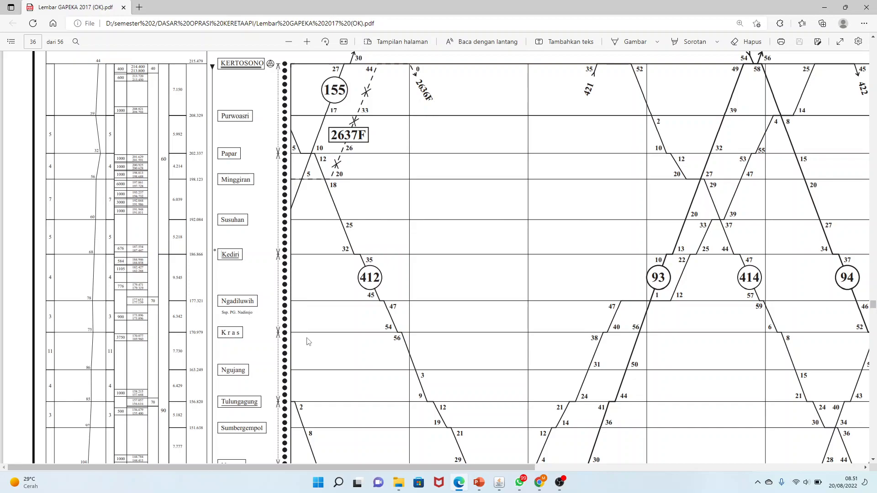
pyautogui.scroll(-6, 314, 322)
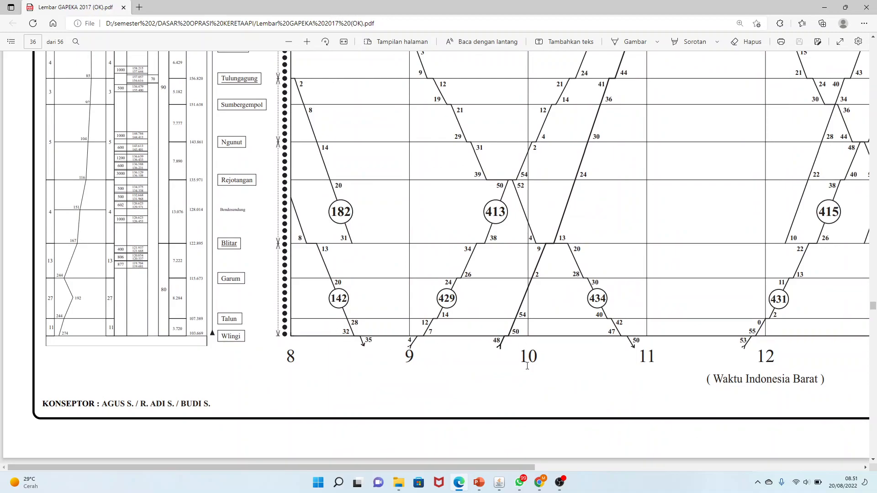
pyautogui.scroll(10, 527, 365)
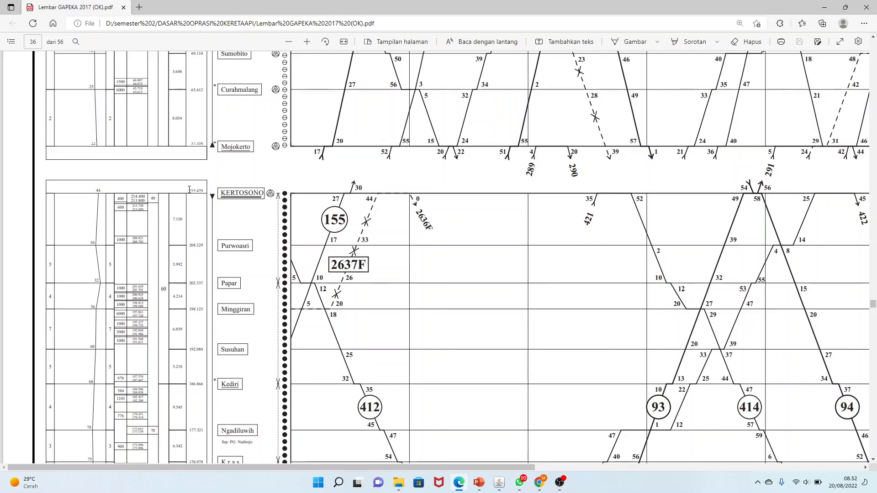
# - Enlarge the table beside the station names and read the stations' kilometre positions from Kertosono to Minggiran
pyautogui.click(307, 41)
pyautogui.click(307, 42)
pyautogui.scroll(-3, 498, 136)
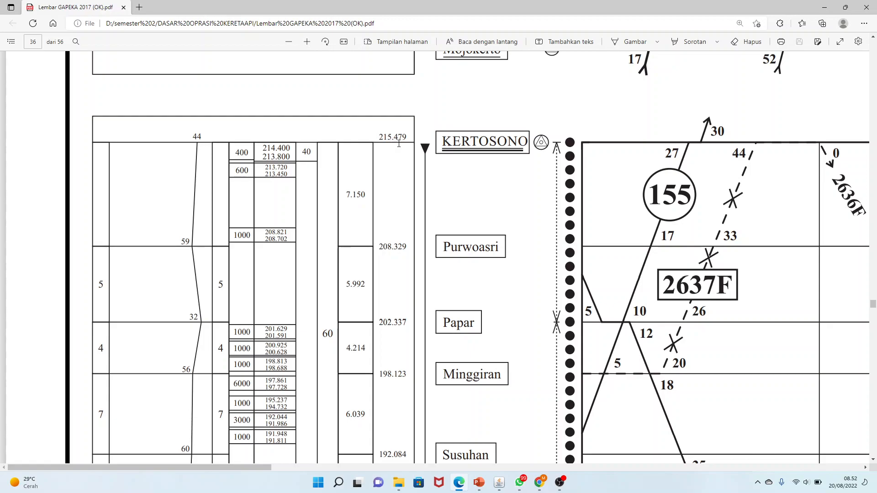
pyautogui.scroll(-2, 421, 147)
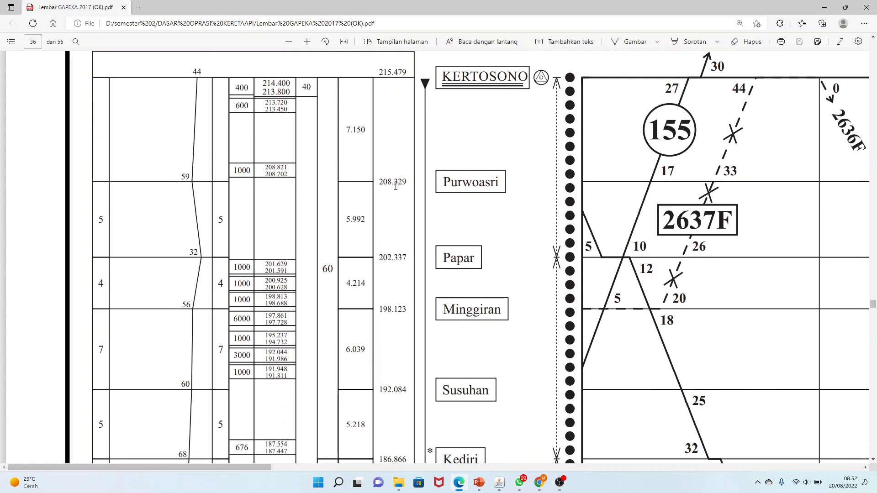
pyautogui.scroll(-2, 396, 187)
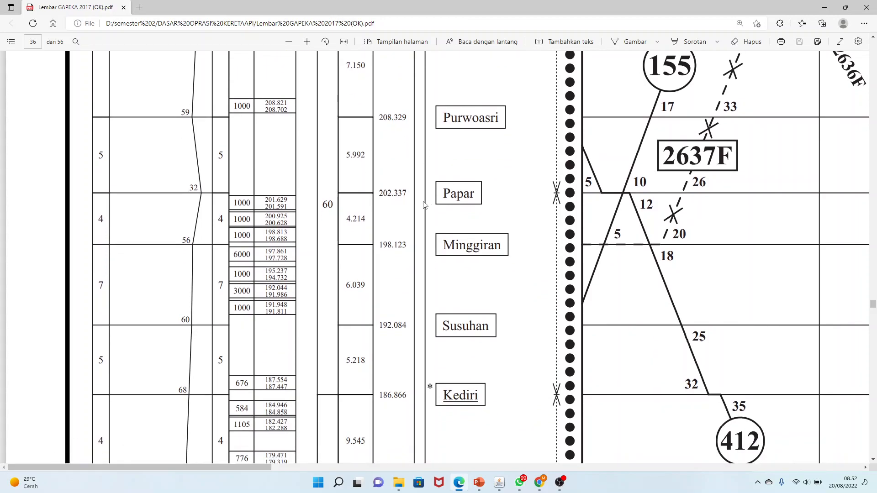
pyautogui.scroll(-2, 430, 210)
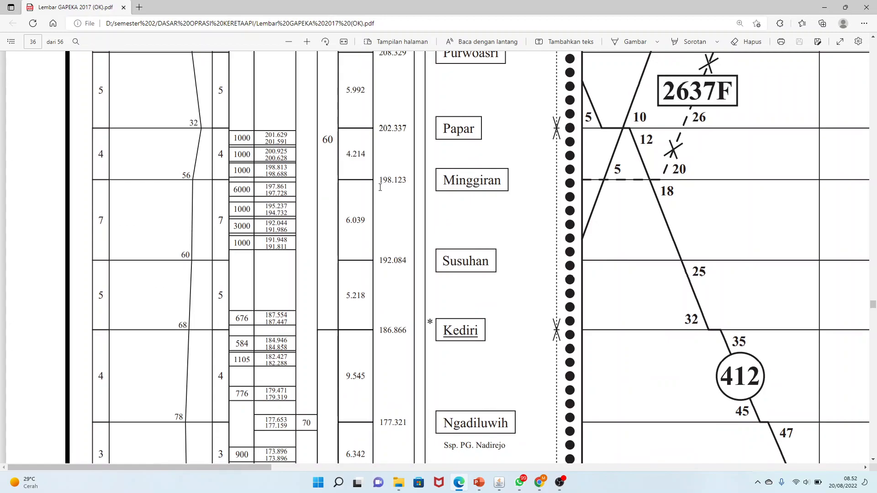
pyautogui.scroll(8, 397, 197)
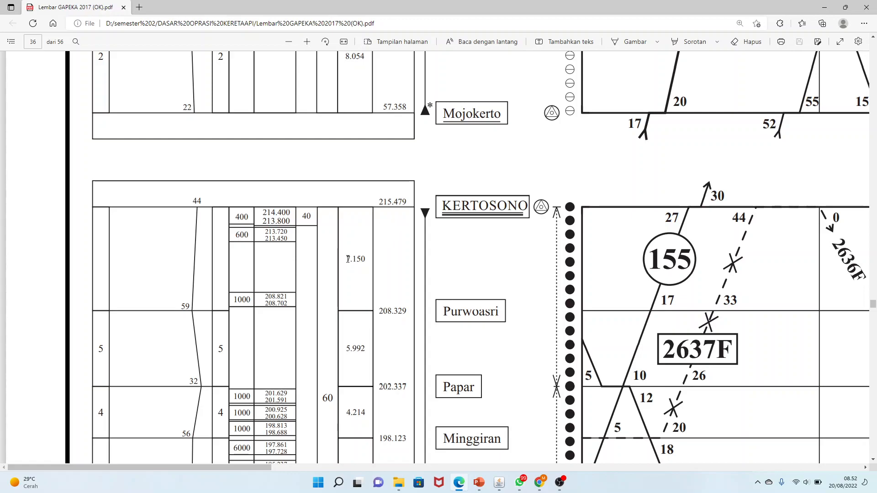
# - Read the distances between neighbouring stations, starting by highlighting the Kertosono–Purwoasri distance and continuing through the sections below
pyautogui.moveTo(348, 259); pyautogui.dragTo(366, 260)
pyautogui.click(367, 264)
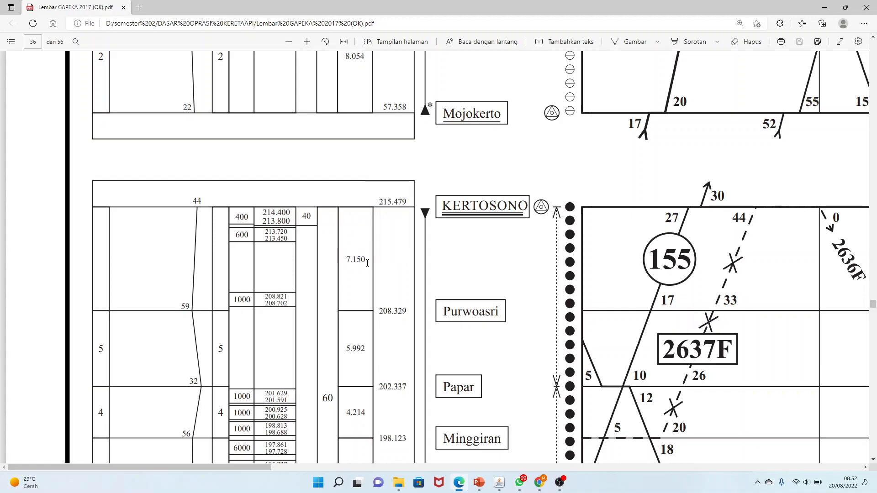
pyautogui.scroll(-3, 384, 258)
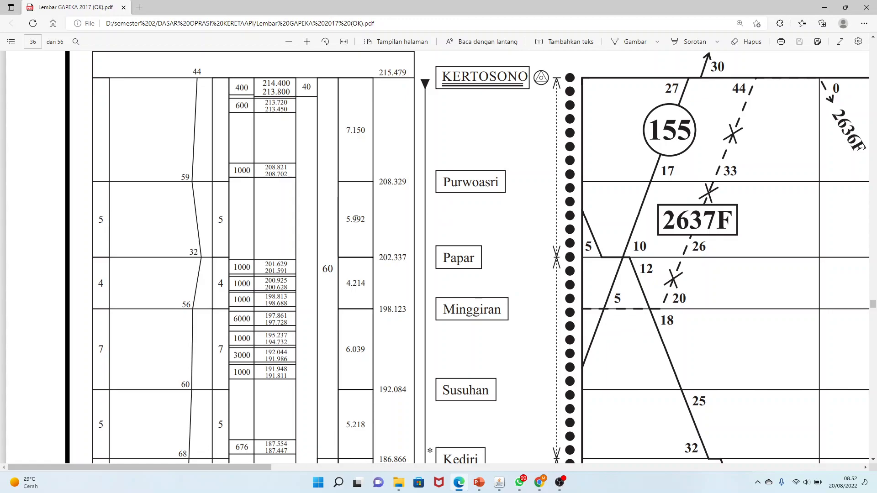
pyautogui.scroll(-2, 448, 255)
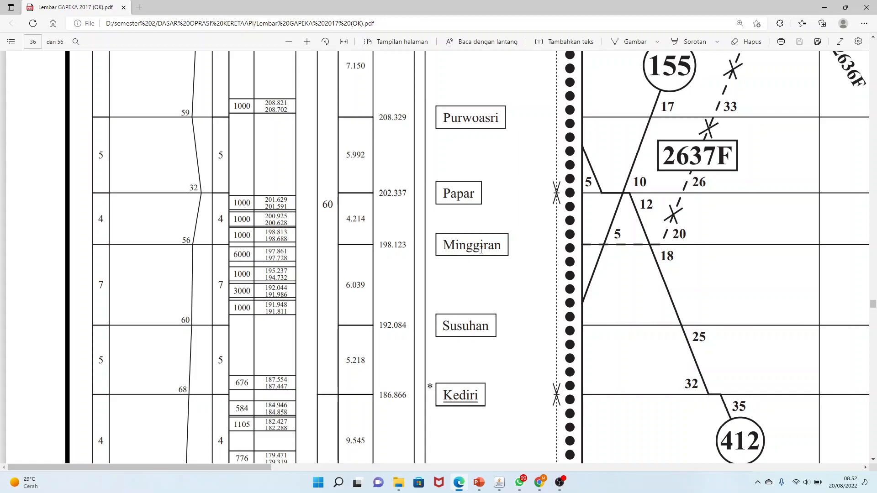
pyautogui.scroll(-2, 349, 221)
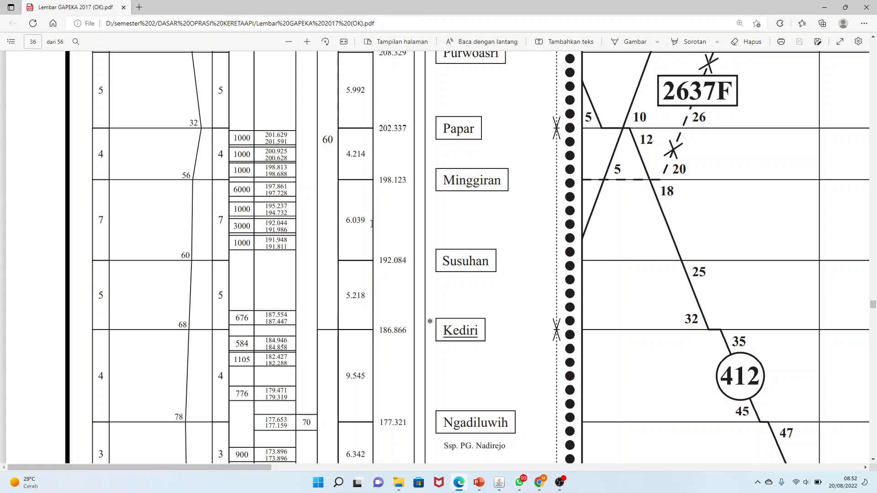
pyautogui.scroll(-9, 447, 241)
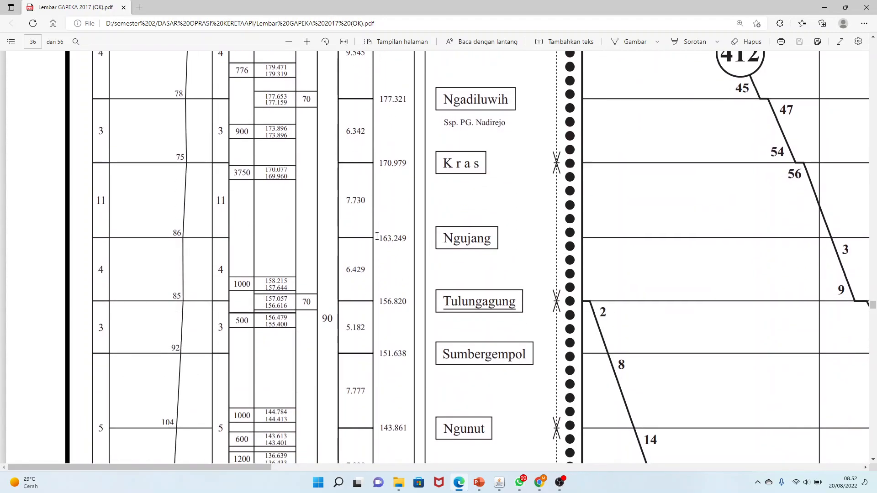
pyautogui.scroll(9, 363, 237)
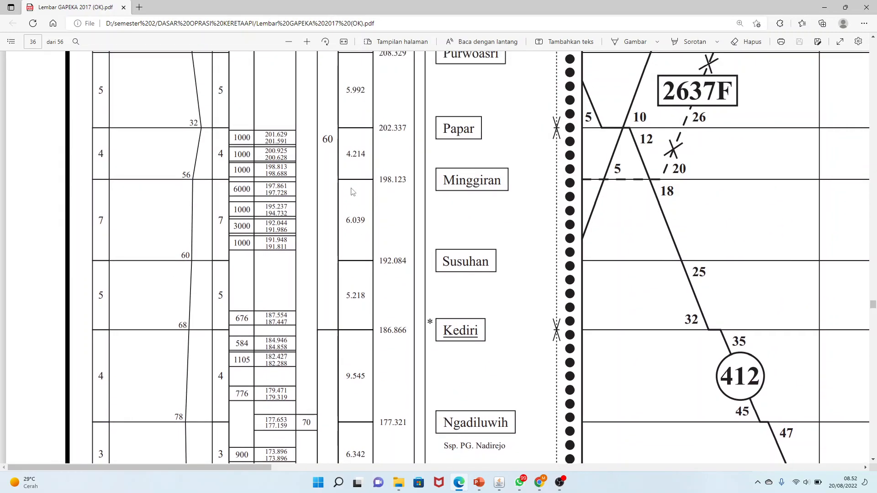
pyautogui.scroll(5, 351, 192)
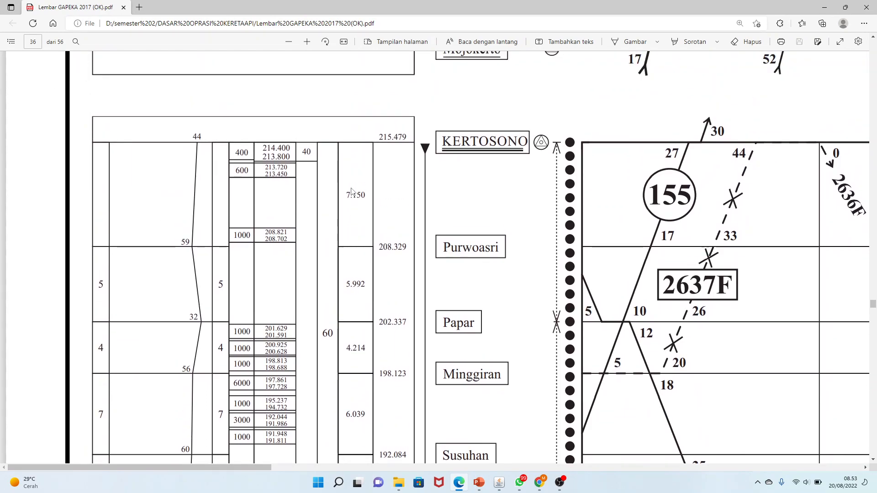
# - Compare the speed column beside the station distances for the sections above and below Kediri
pyautogui.scroll(-3, 351, 192)
pyautogui.scroll(2, 349, 160)
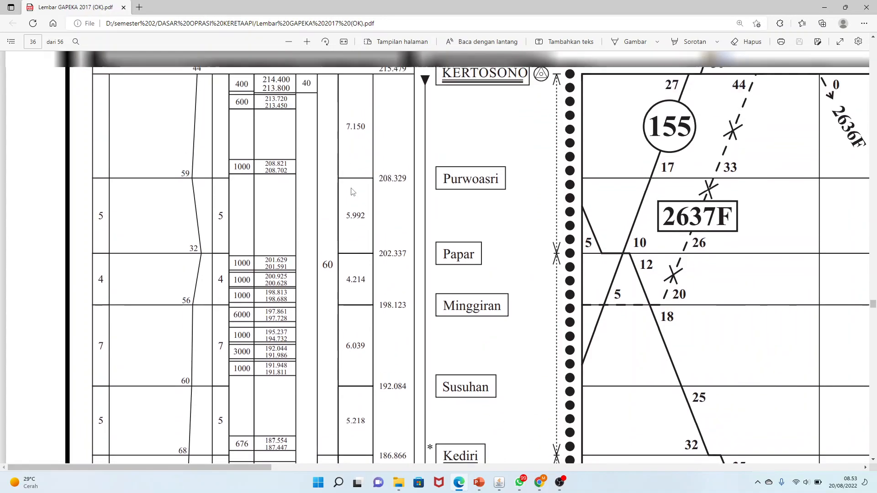
pyautogui.scroll(-3, 333, 137)
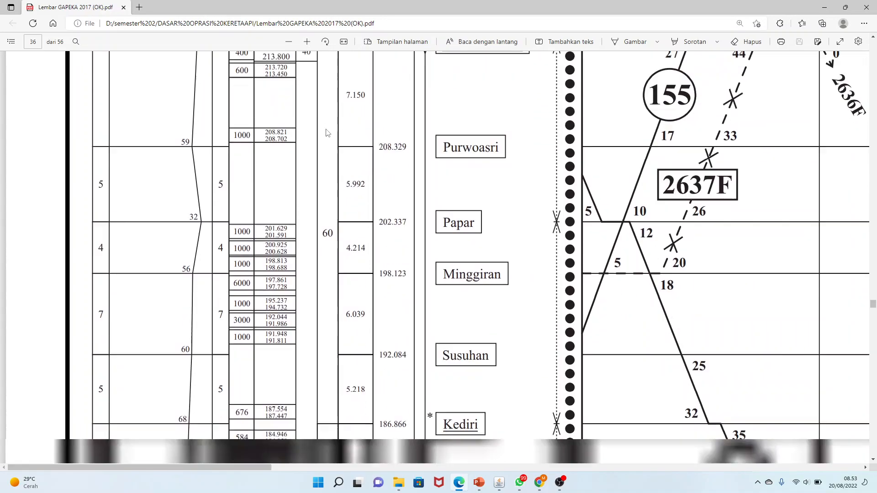
pyautogui.scroll(1, 330, 143)
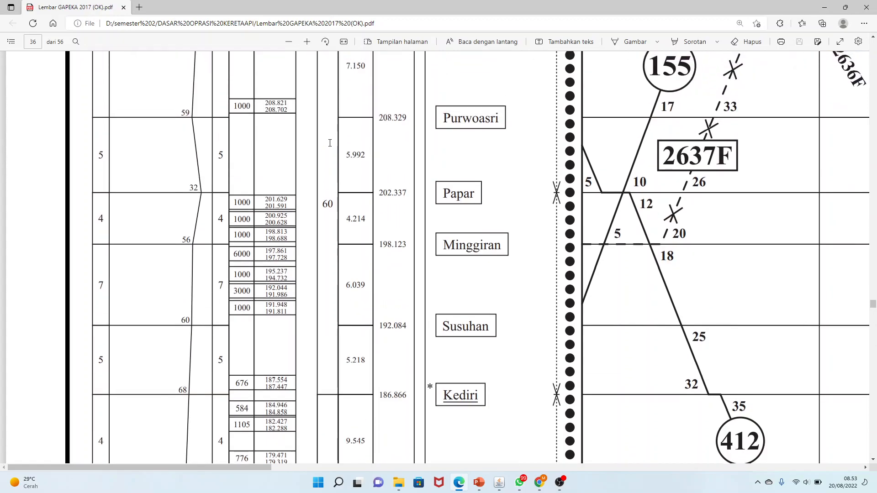
pyautogui.scroll(1, 330, 154)
pyautogui.scroll(-7, 330, 154)
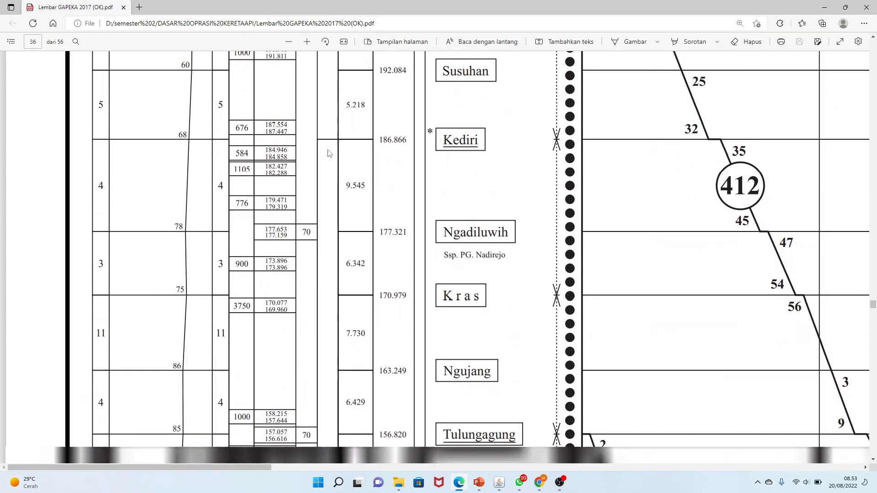
pyautogui.scroll(-1, 330, 154)
pyautogui.scroll(4, 329, 154)
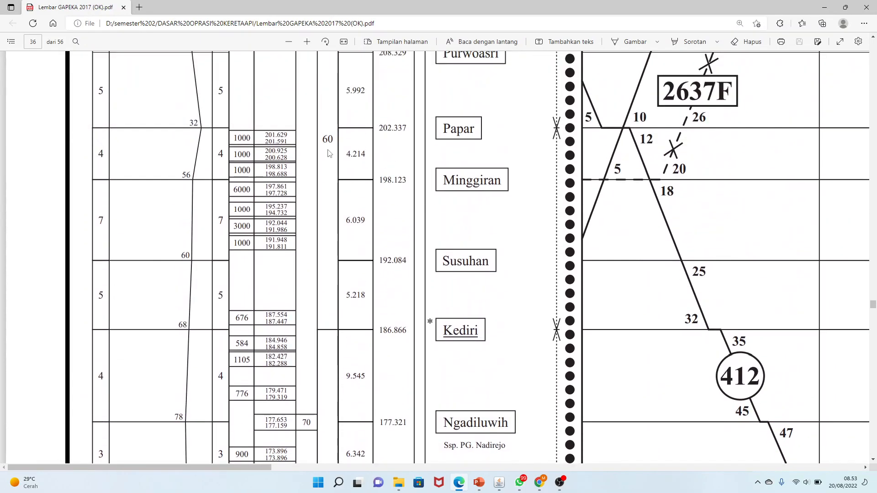
pyautogui.scroll(-6, 330, 154)
pyautogui.scroll(7, 335, 175)
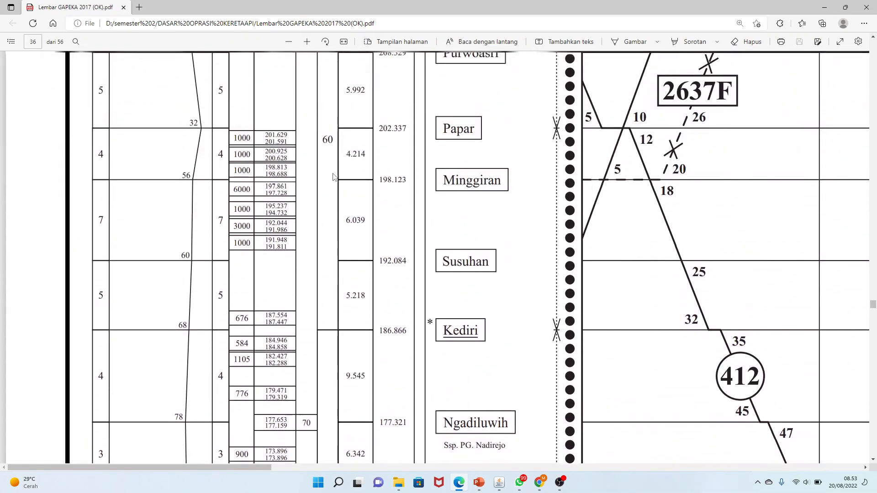
# - Review the distance and kilometre columns together with the station names from Kertosono to Sumbergempol at a smaller zoom
pyautogui.click(289, 42)
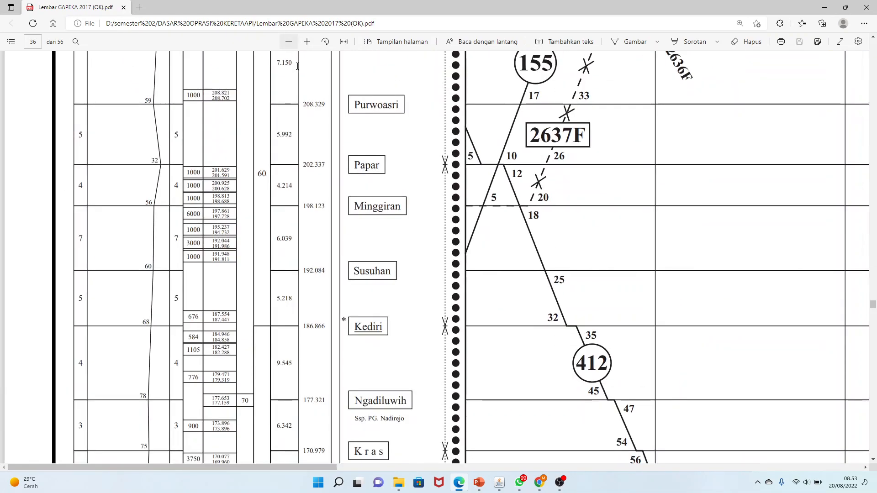
pyautogui.scroll(1, 354, 184)
pyautogui.scroll(1, 355, 184)
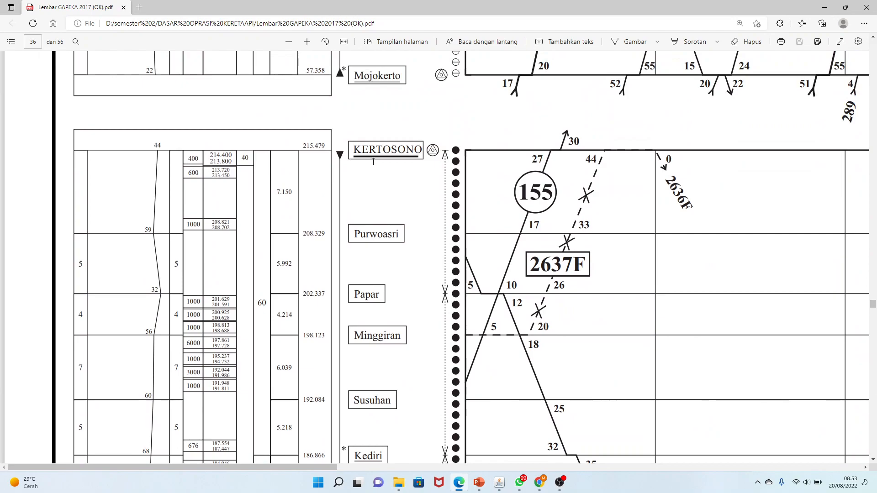
pyautogui.scroll(-2, 373, 161)
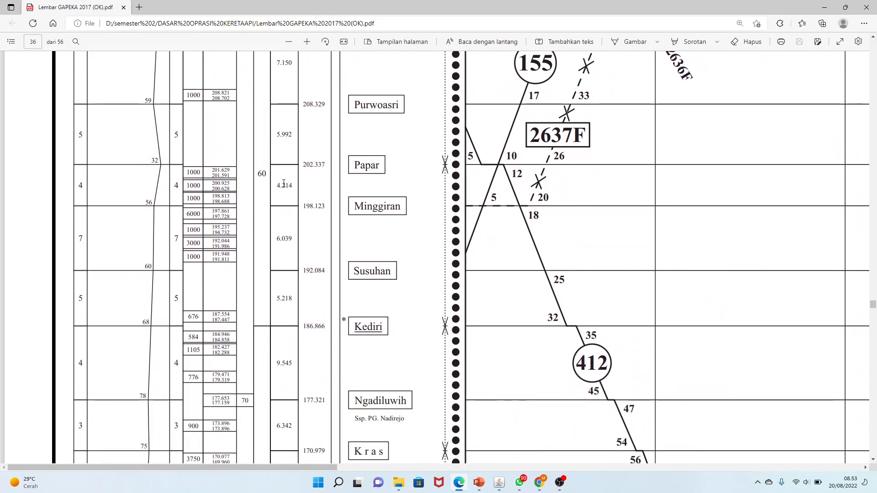
pyautogui.scroll(-2, 264, 179)
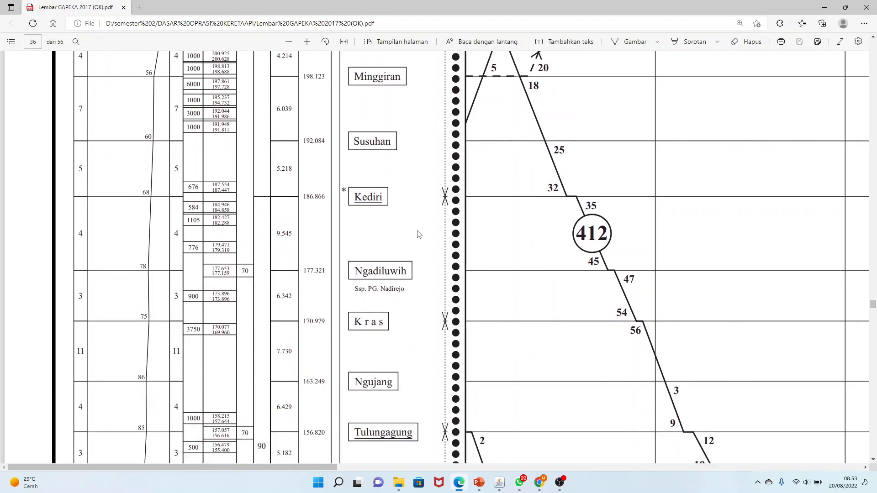
pyautogui.scroll(-1, 396, 251)
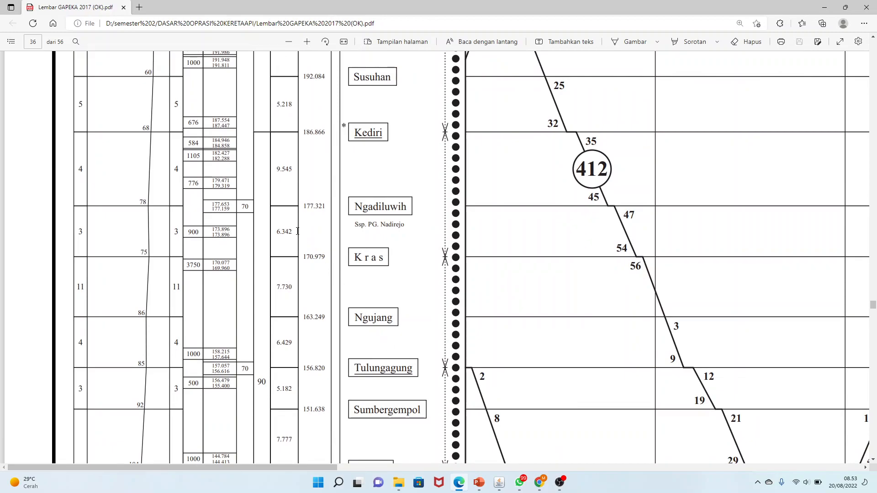
pyautogui.scroll(4, 332, 189)
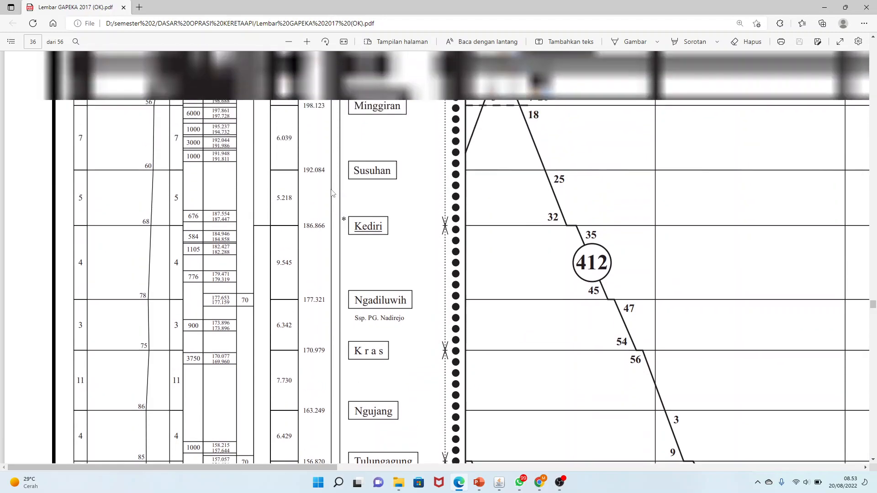
pyautogui.scroll(1, 332, 189)
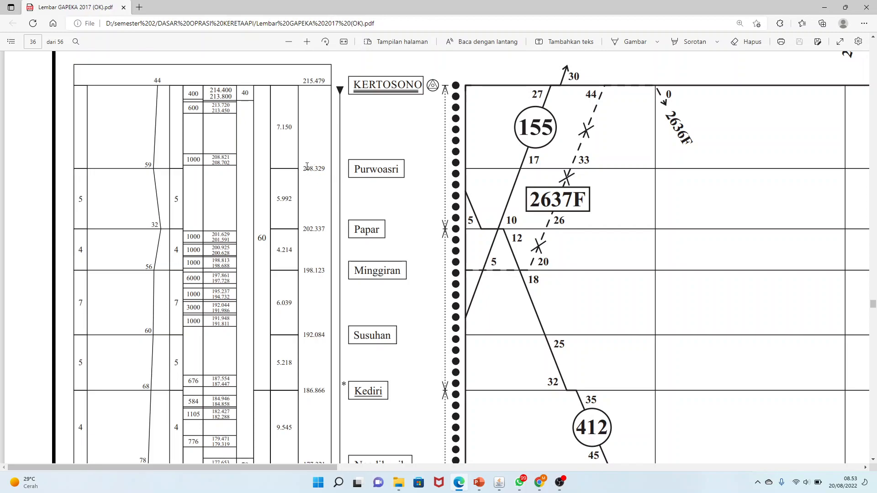
# - Zoom out three levels and bring the station track-layout diagrams at the far end of the train graph into view
pyautogui.click(288, 43)
pyautogui.click(288, 43)
pyautogui.click(289, 43)
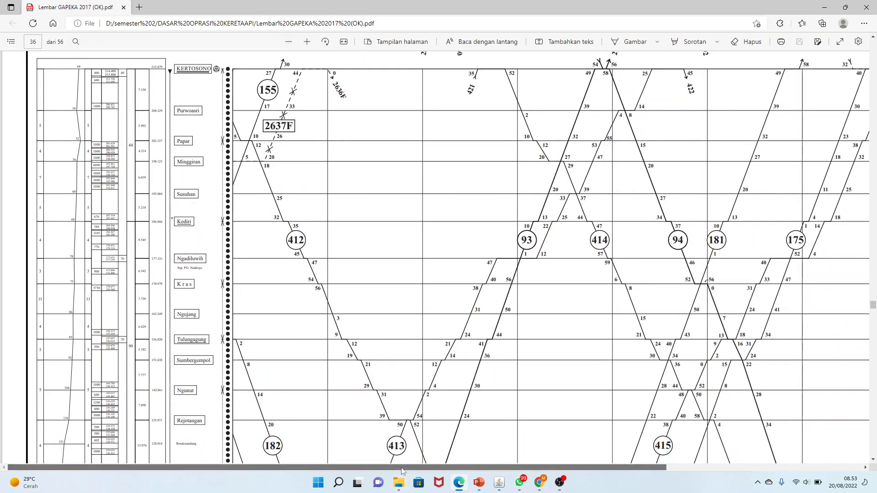
pyautogui.moveTo(401, 467); pyautogui.dragTo(689, 452)
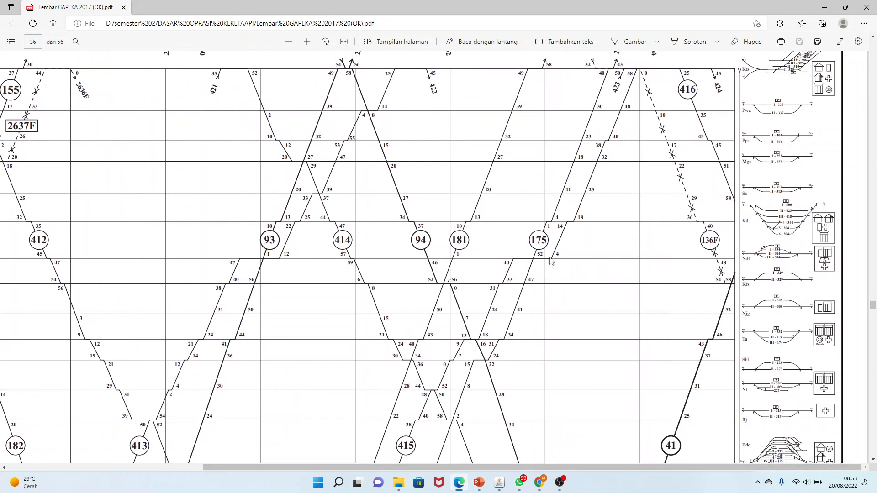
# - Zoom in two levels and bring the Kertosono track-layout diagram at the far end of the train graph into view
pyautogui.click(307, 43)
pyautogui.click(306, 42)
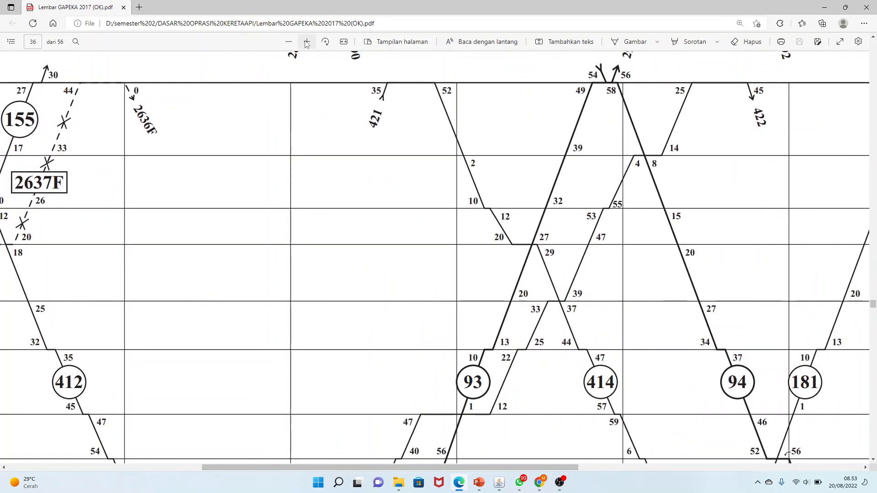
pyautogui.moveTo(421, 468); pyautogui.dragTo(845, 379)
pyautogui.click(654, 468)
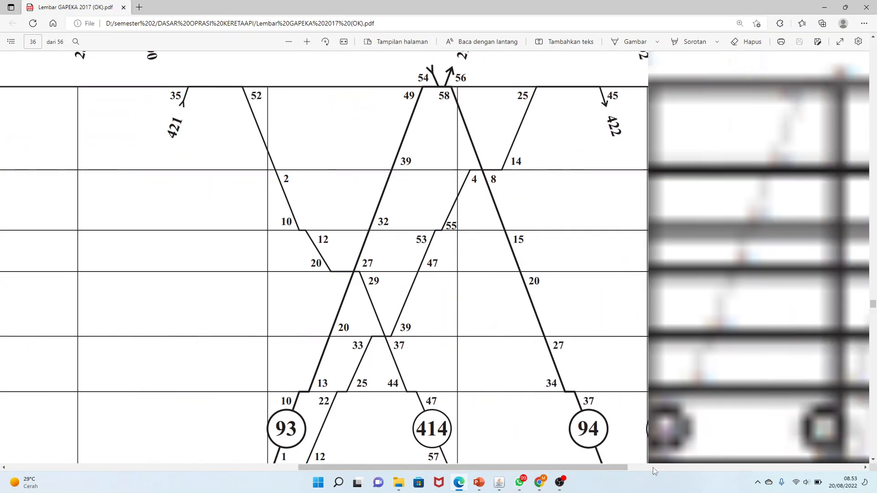
pyautogui.moveTo(756, 467); pyautogui.dragTo(802, 464)
pyautogui.scroll(3, 752, 246)
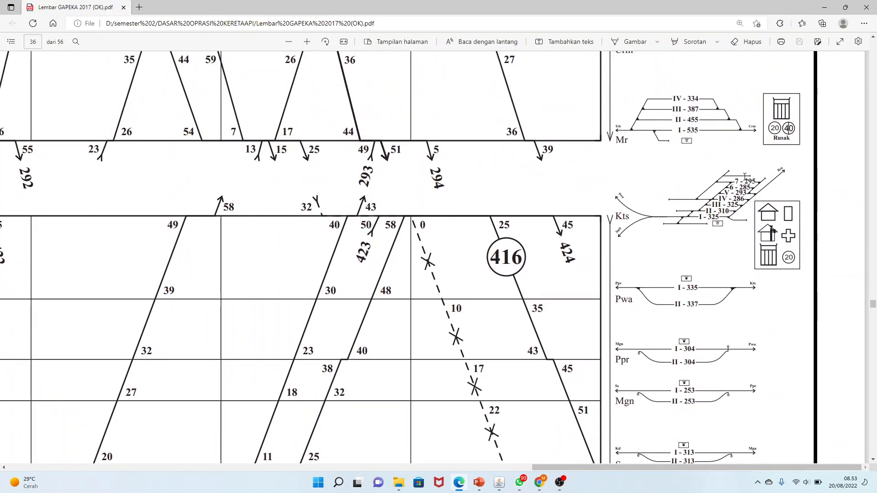
# - Examine the track numbers and lengths in the station layout diagrams from Kertosono down through Kediri and Tulungagung
pyautogui.scroll(-1, 710, 300)
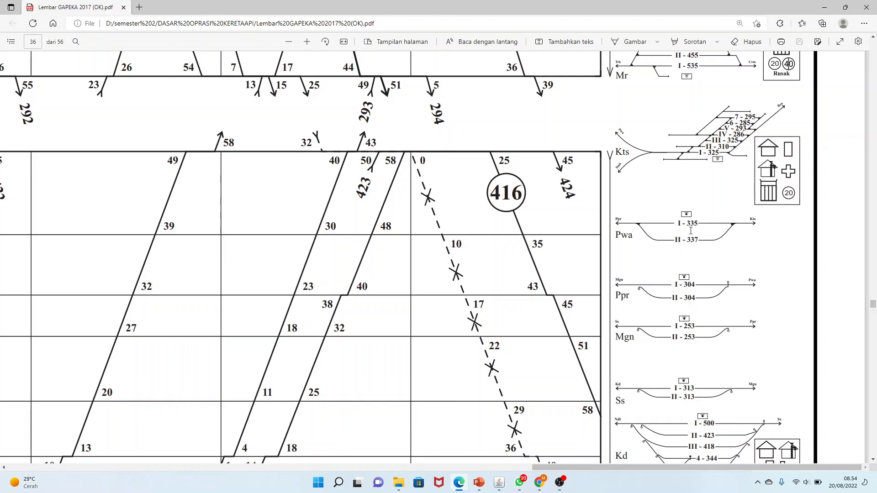
pyautogui.scroll(-1, 691, 231)
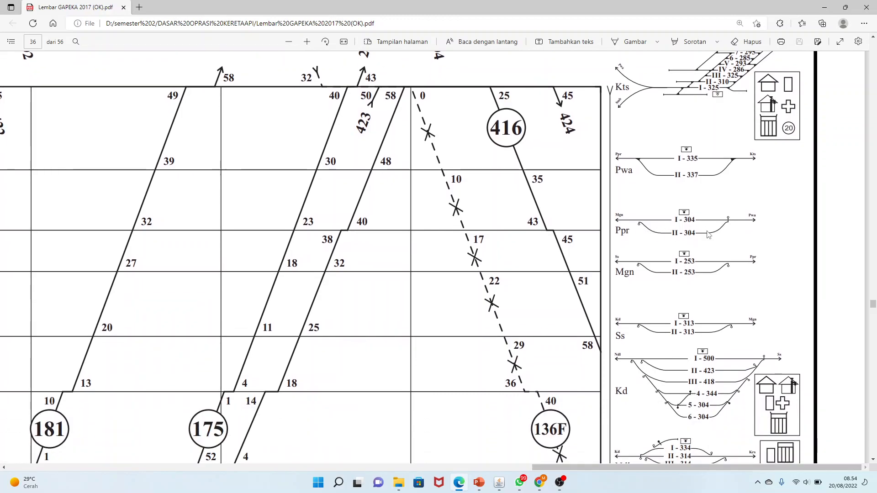
pyautogui.scroll(-1, 708, 234)
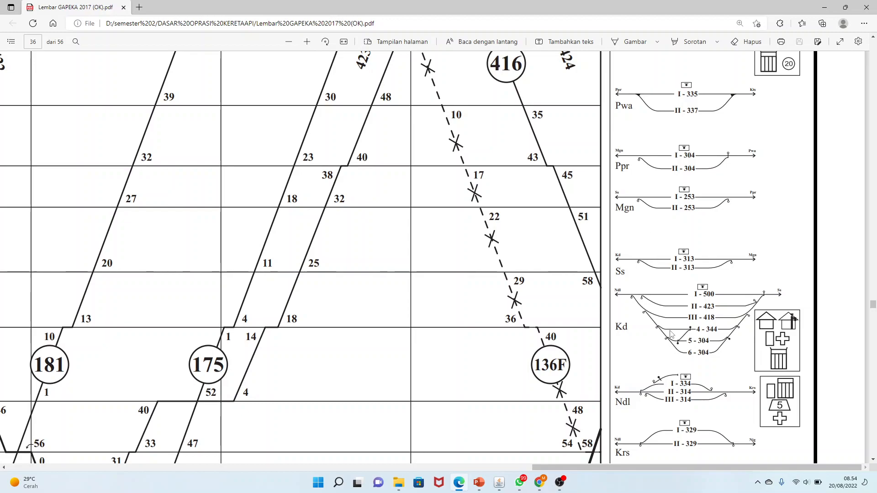
pyautogui.scroll(-2, 674, 335)
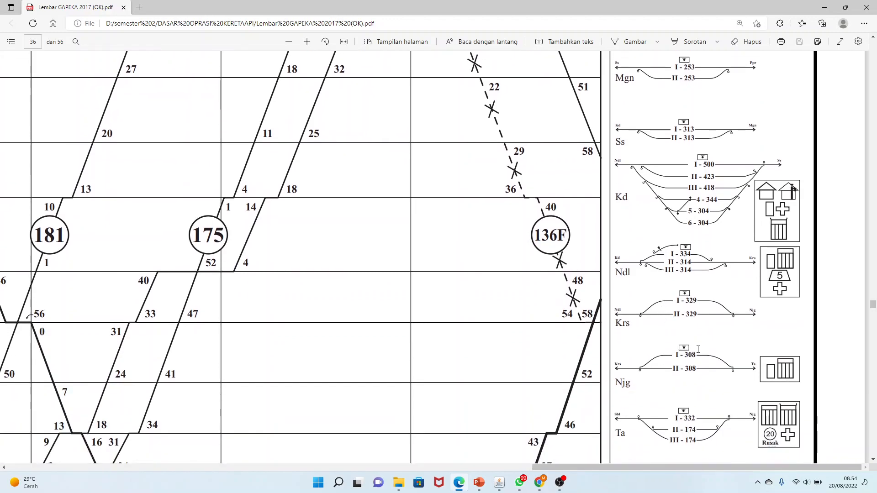
pyautogui.scroll(-2, 698, 349)
pyautogui.scroll(6, 693, 314)
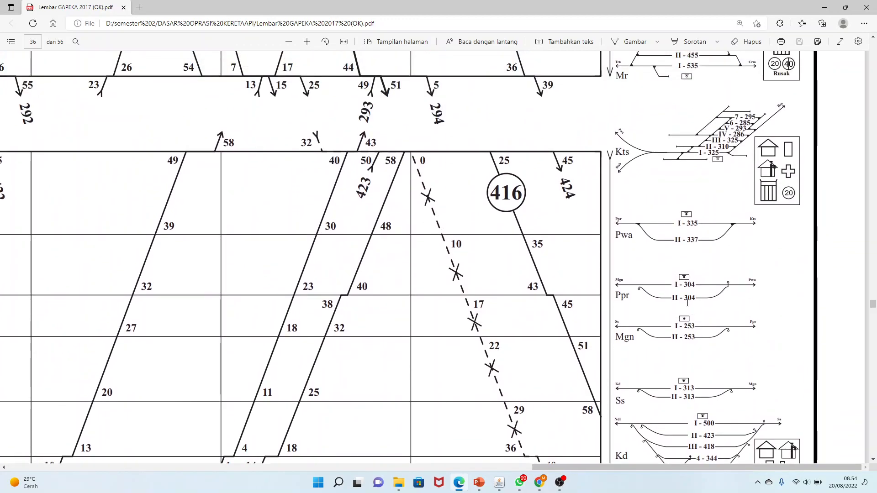
# - Return to the station-name column and zoom out four levels to show the train graph together with its station diagrams
pyautogui.moveTo(629, 468); pyautogui.dragTo(238, 392)
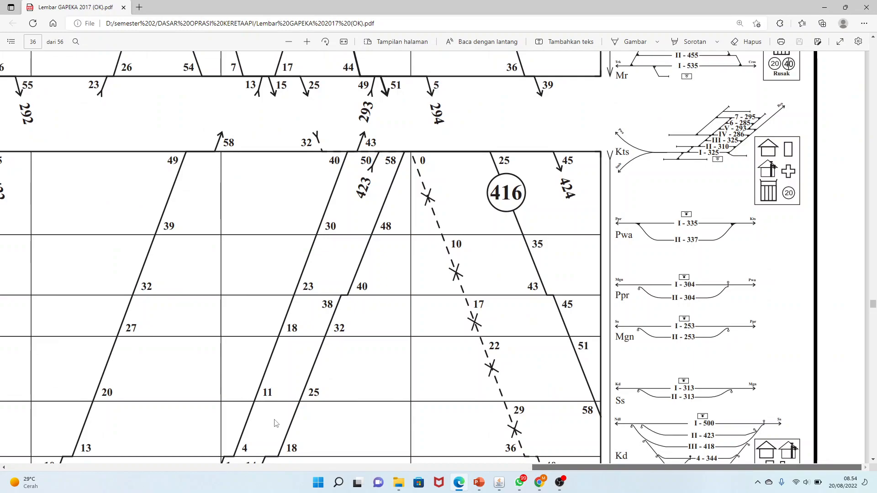
pyautogui.hscroll(-15, 275, 423)
pyautogui.scroll(-5, 288, 366)
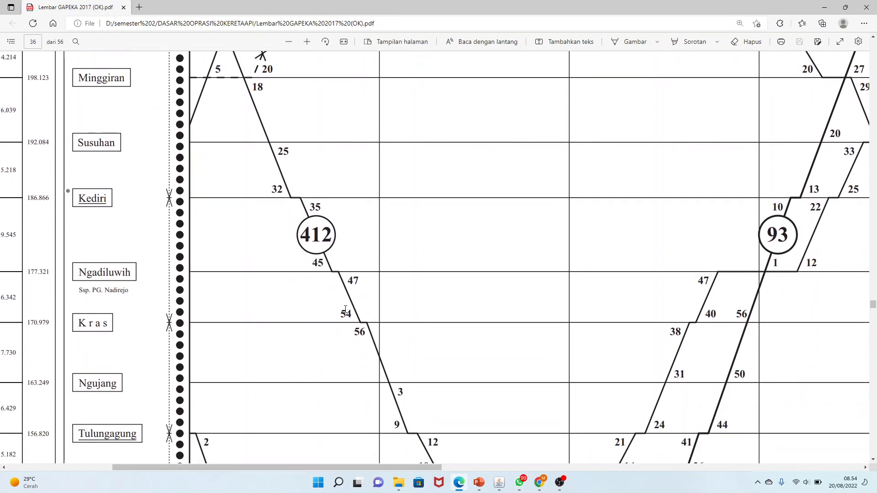
pyautogui.click(285, 44)
pyautogui.click(285, 43)
pyautogui.click(285, 44)
pyautogui.click(285, 44)
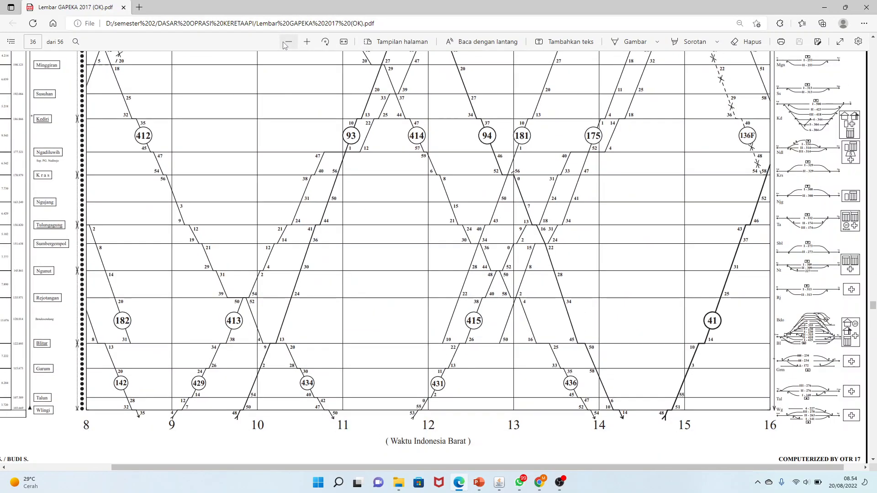
# - Read the hour scale along the base of the Kertosono–Wlingi graph, starting by highlighting the 8 o'clock mark
pyautogui.scroll(3, 418, 246)
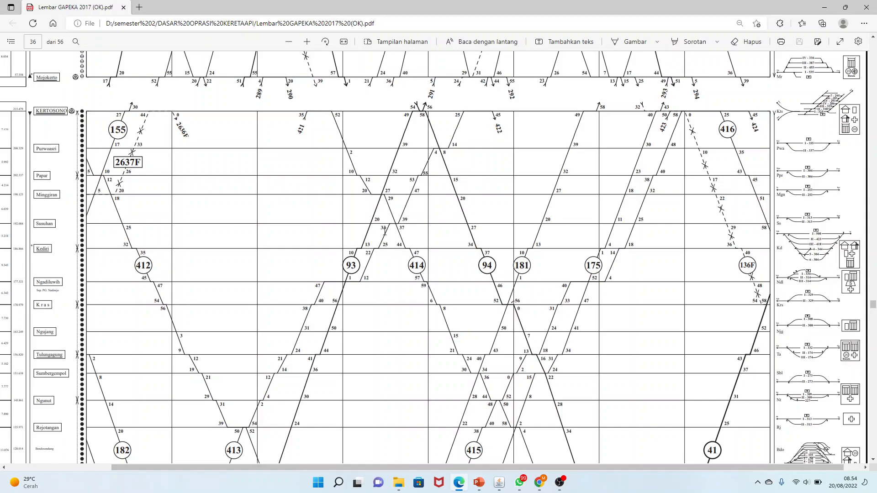
pyautogui.scroll(-5, 385, 231)
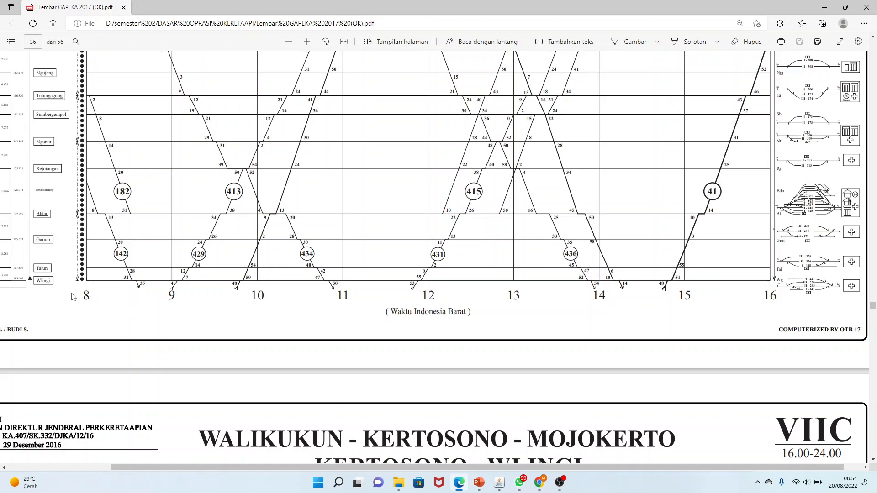
pyautogui.doubleClick(89, 294)
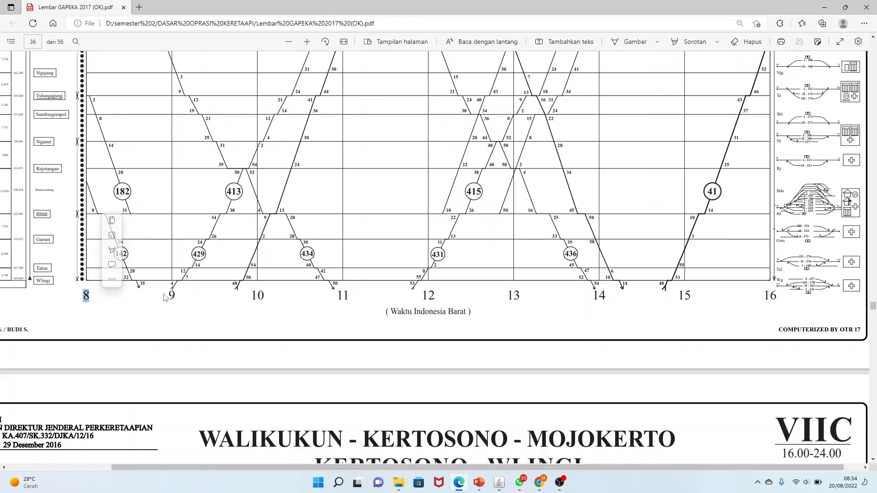
pyautogui.click(106, 304)
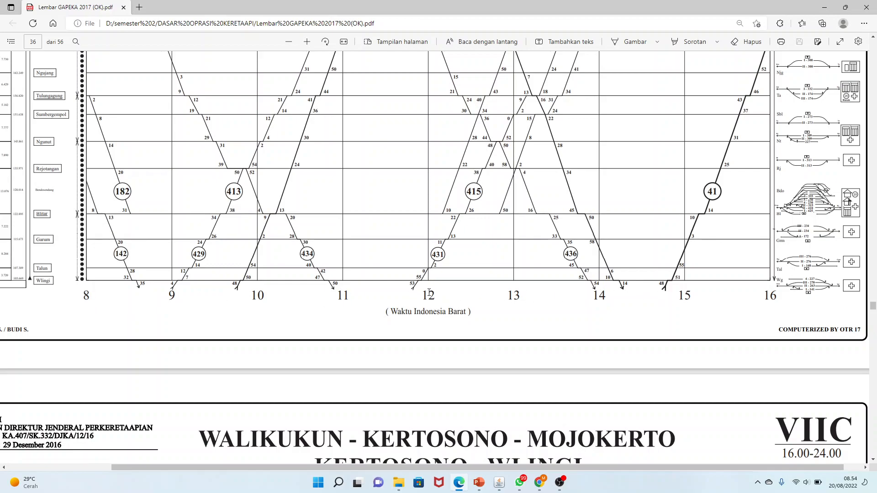
# - Relate the vertical hour lines to the train paths between Kertosono and Wlingi by viewing the graph from end to end
pyautogui.scroll(7, 429, 292)
pyautogui.scroll(-3, 297, 363)
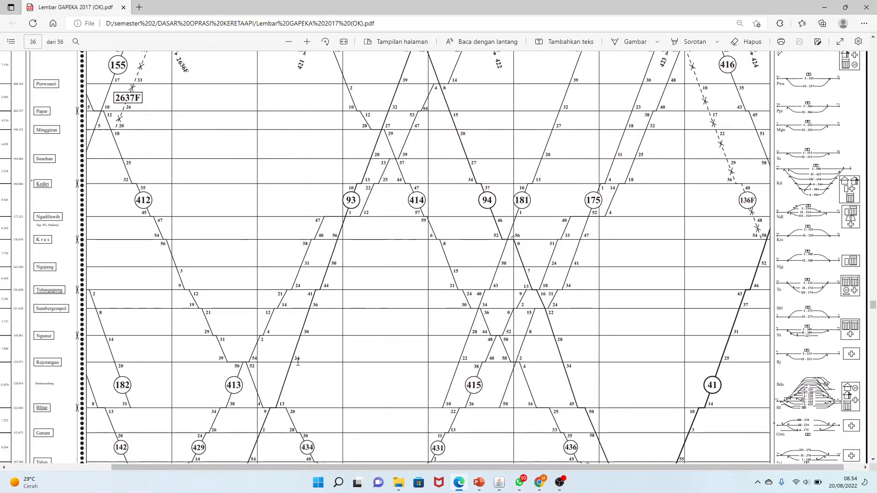
pyautogui.scroll(-2, 298, 362)
pyautogui.scroll(3, 268, 371)
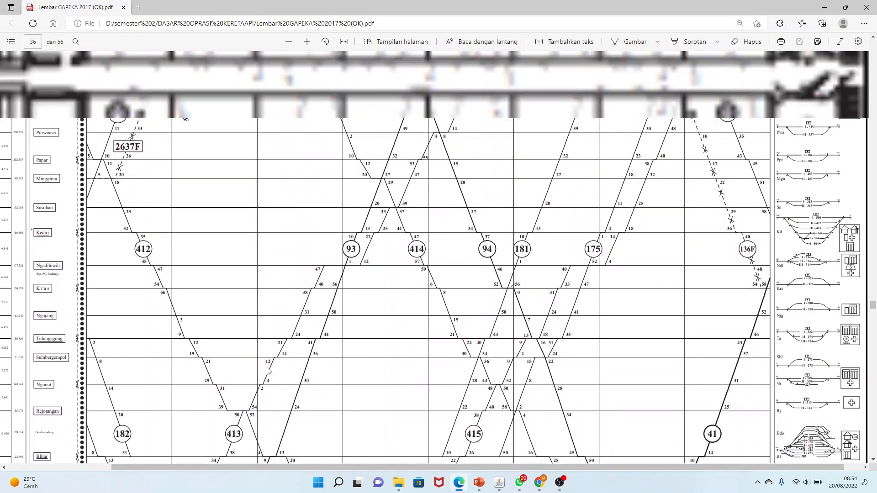
pyautogui.scroll(2, 268, 371)
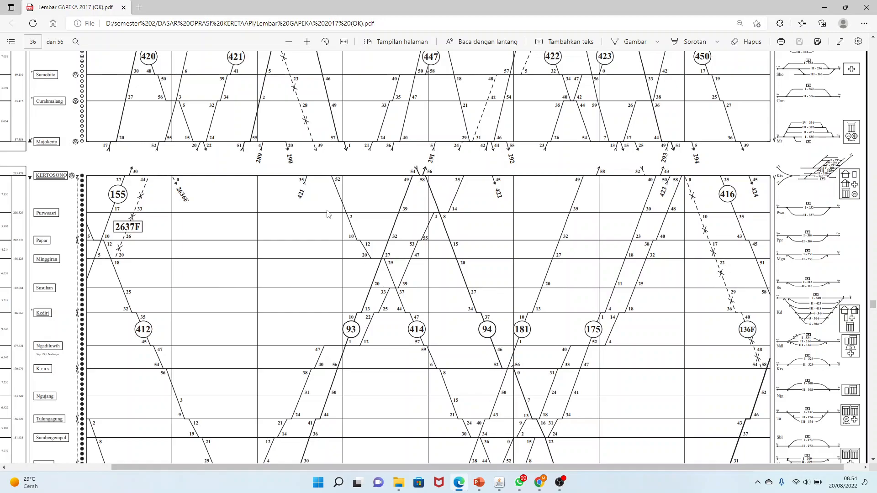
pyautogui.scroll(-4, 332, 196)
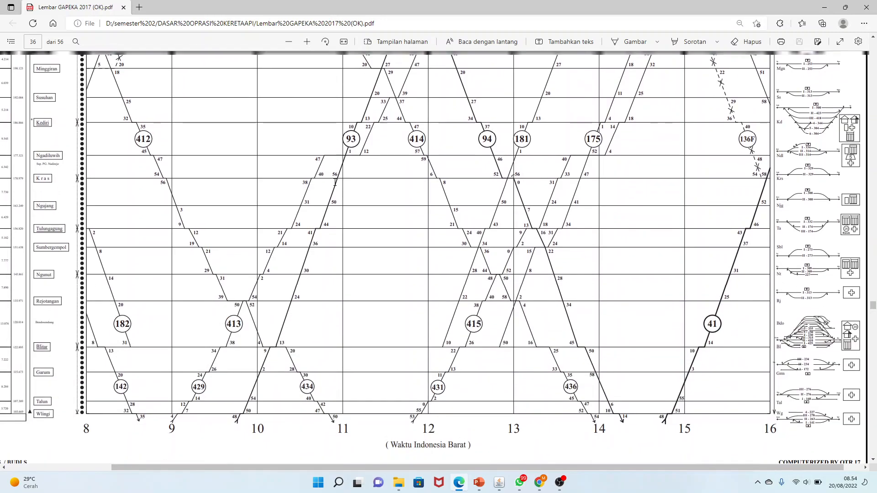
pyautogui.scroll(4, 335, 182)
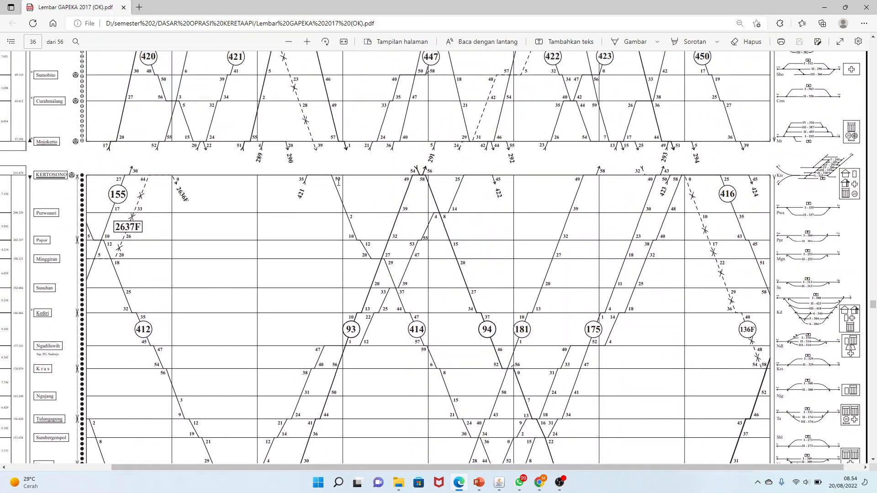
# - Follow train 414's line and minute figures from Kertosono through the stations below, using a larger zoom
pyautogui.keyDown('ctrl'); pyautogui.scroll(2, 339, 182); pyautogui.keyUp('ctrl')
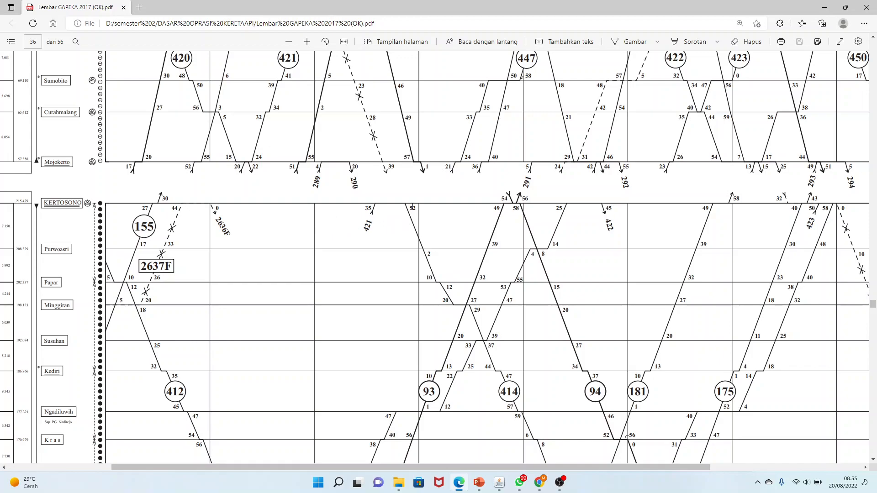
pyautogui.scroll(-1, 413, 206)
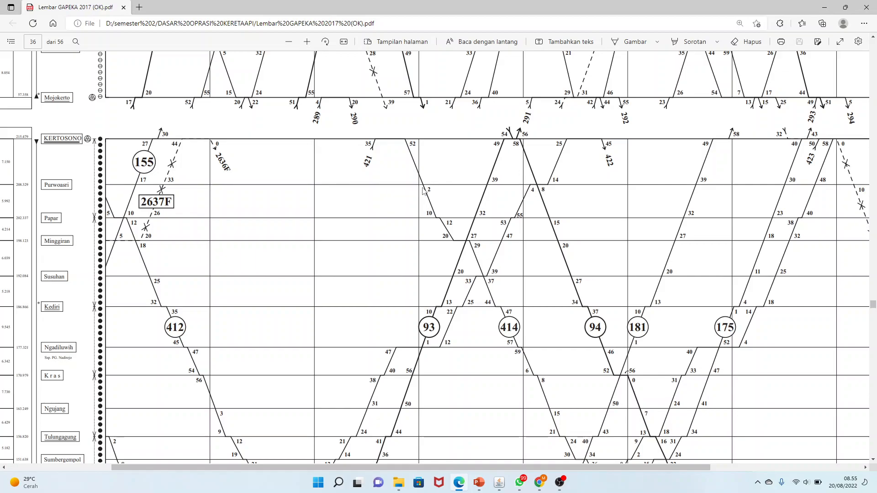
pyautogui.click(307, 41)
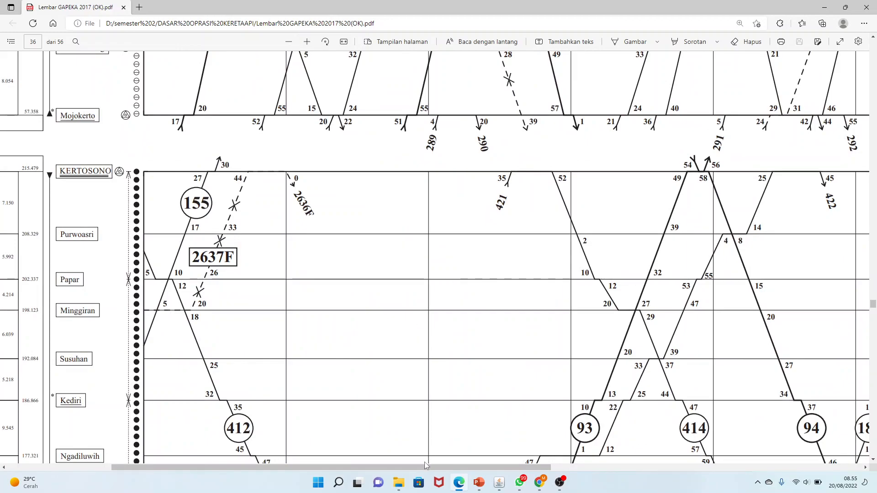
pyautogui.moveTo(424, 465); pyautogui.dragTo(507, 466)
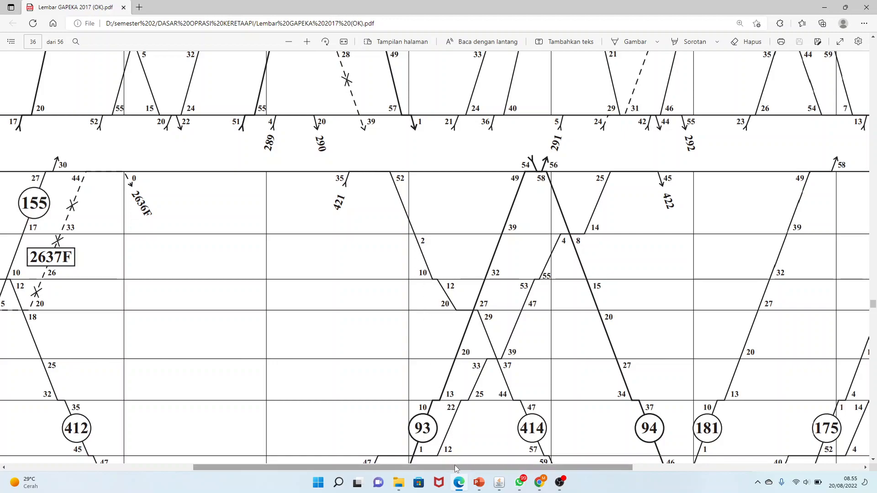
pyautogui.moveTo(452, 467); pyautogui.dragTo(360, 452)
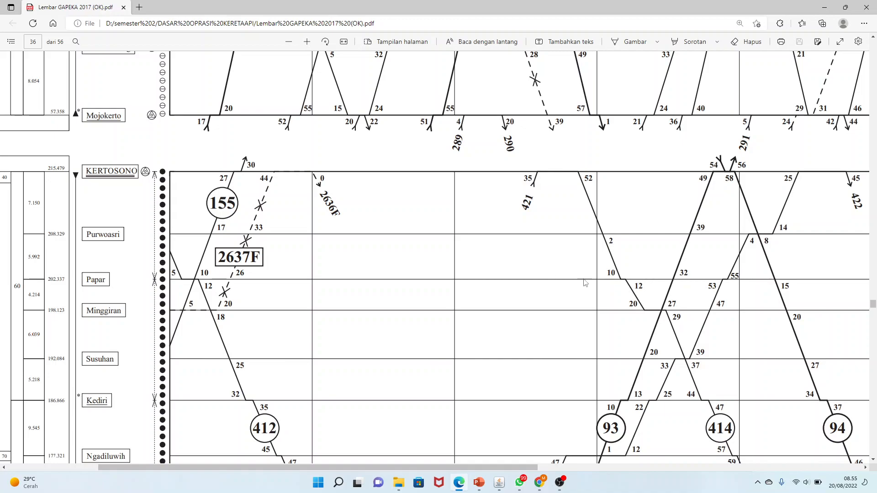
pyautogui.scroll(-2, 595, 288)
pyautogui.scroll(-1, 630, 236)
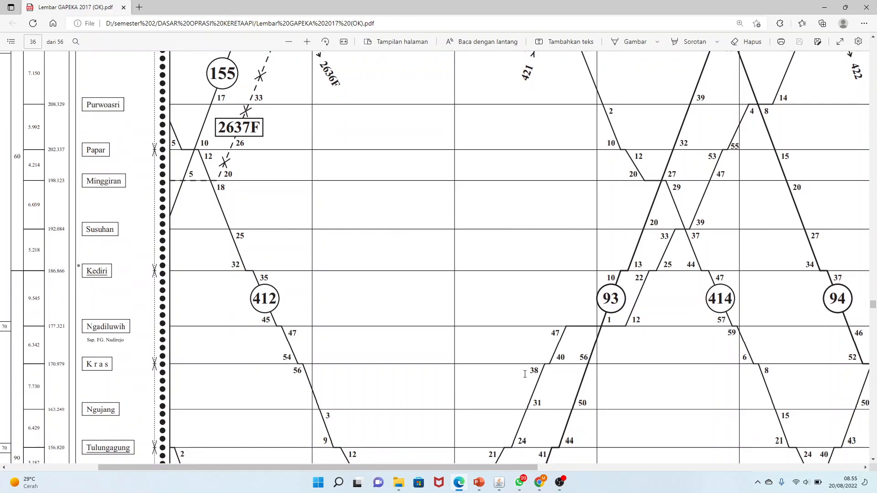
pyautogui.moveTo(506, 468); pyautogui.dragTo(596, 452)
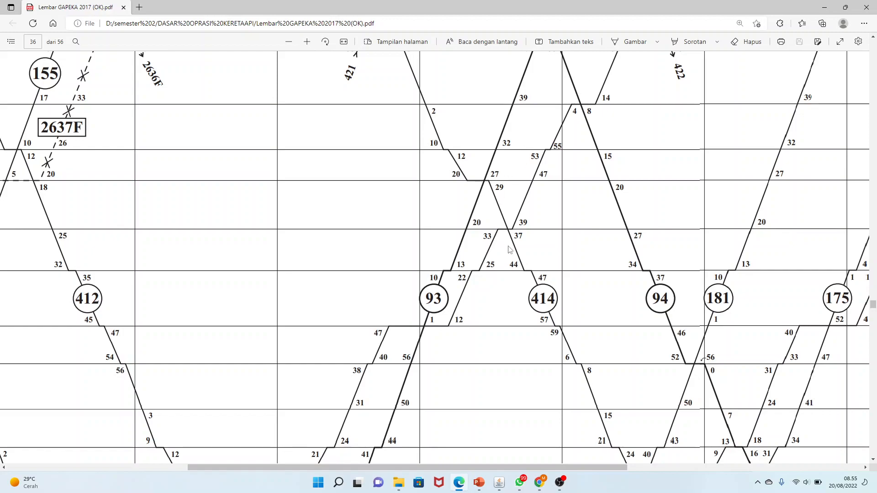
# - Highlight train numbers 414 and 93 and locate the point where their lines cross at Minggiran
pyautogui.doubleClick(533, 301)
pyautogui.click(592, 300)
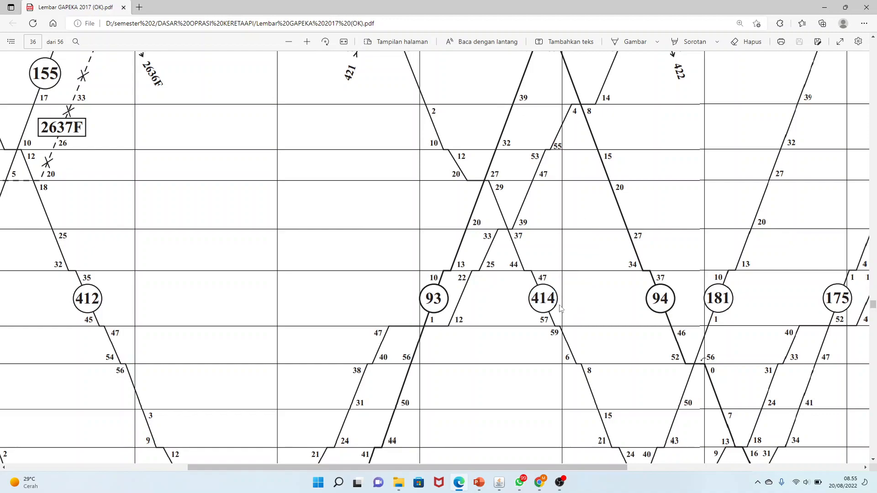
pyautogui.doubleClick(426, 298)
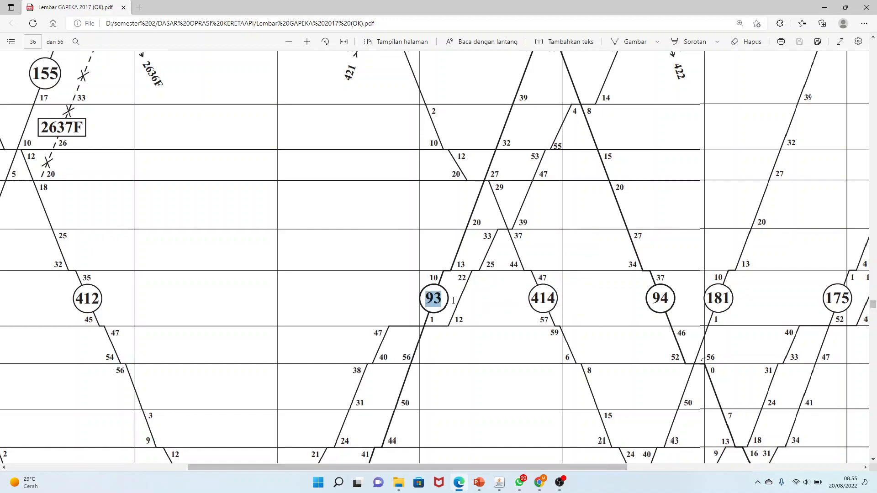
pyautogui.click(484, 192)
# - Examine the train lines, crossings and minute figures from Kertosono down to the hour scale at Wlingi
pyautogui.scroll(-2, 499, 204)
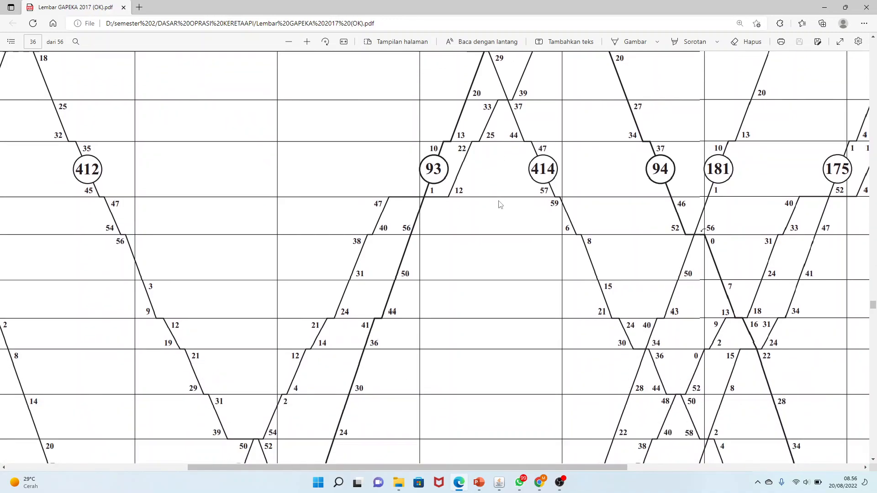
pyautogui.scroll(1, 499, 204)
pyautogui.scroll(-6, 499, 204)
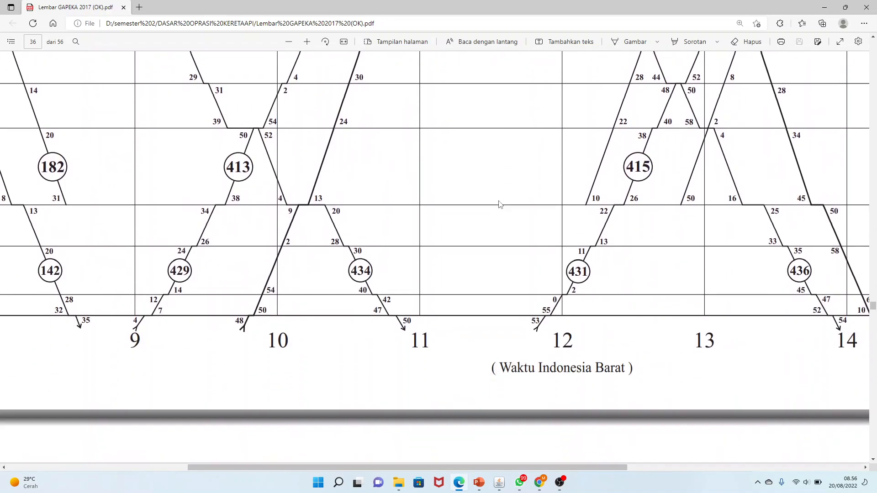
pyautogui.scroll(4, 498, 186)
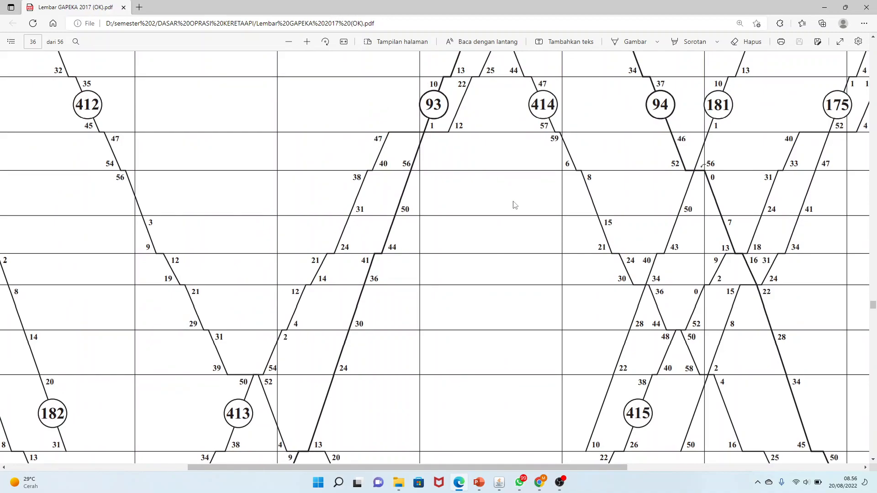
pyautogui.scroll(2, 512, 201)
pyautogui.scroll(2, 534, 235)
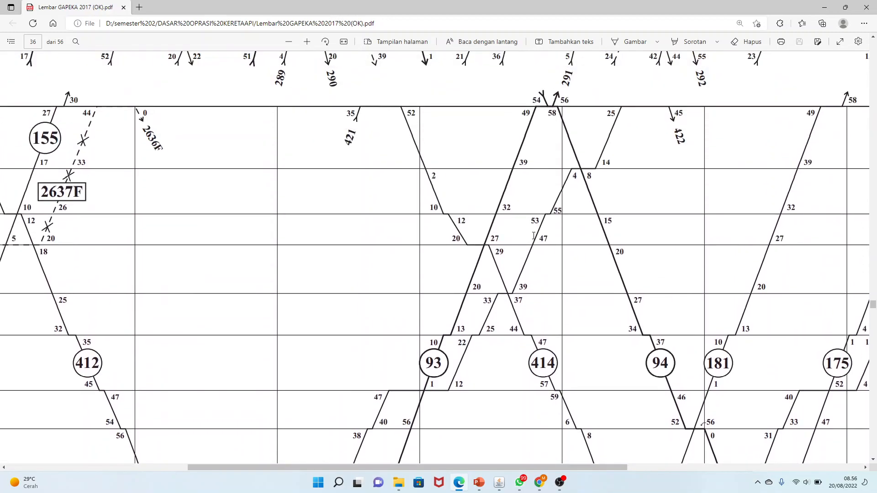
pyautogui.scroll(-2, 534, 236)
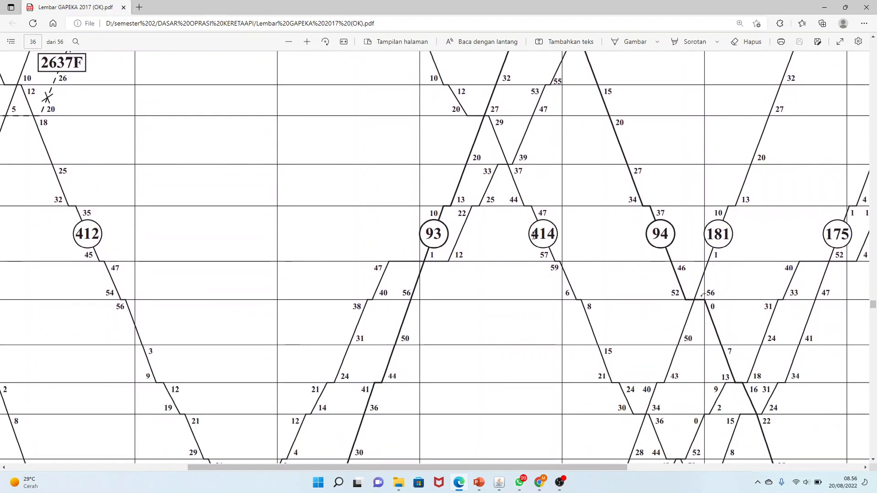
pyautogui.scroll(-5, 533, 235)
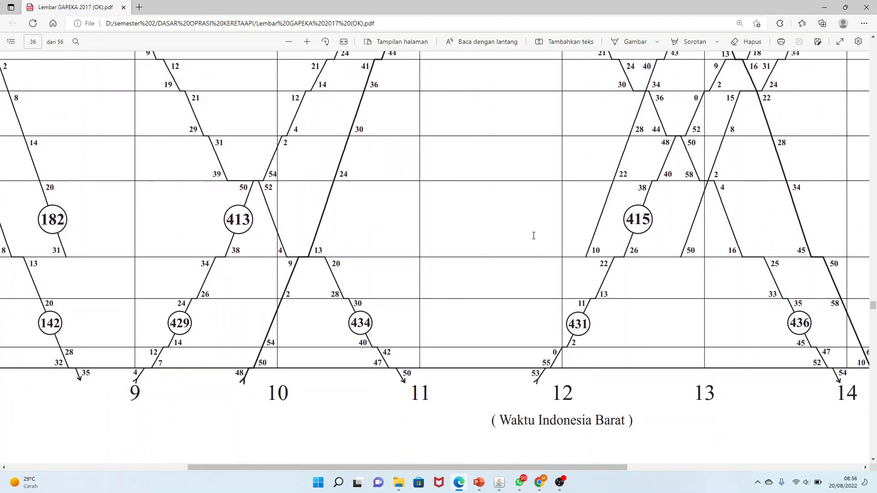
# - Examine the Kertosono–Wlingi graph at a smaller zoom, returning to the station names and kilometre columns at Kertosono
pyautogui.moveTo(479, 480)
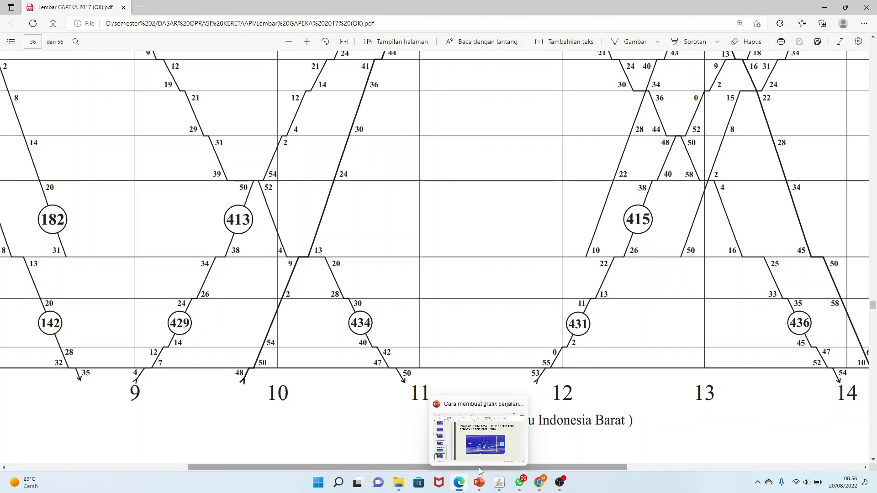
pyautogui.moveTo(506, 468); pyautogui.dragTo(724, 385)
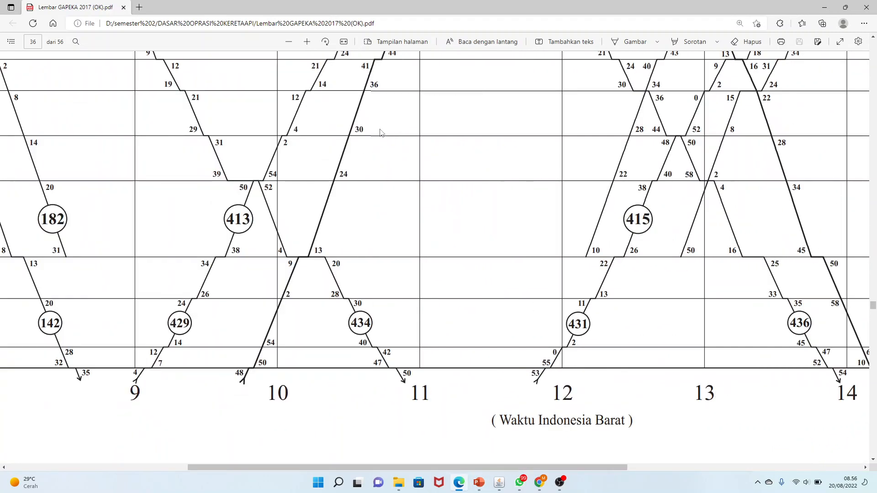
pyautogui.click(288, 42)
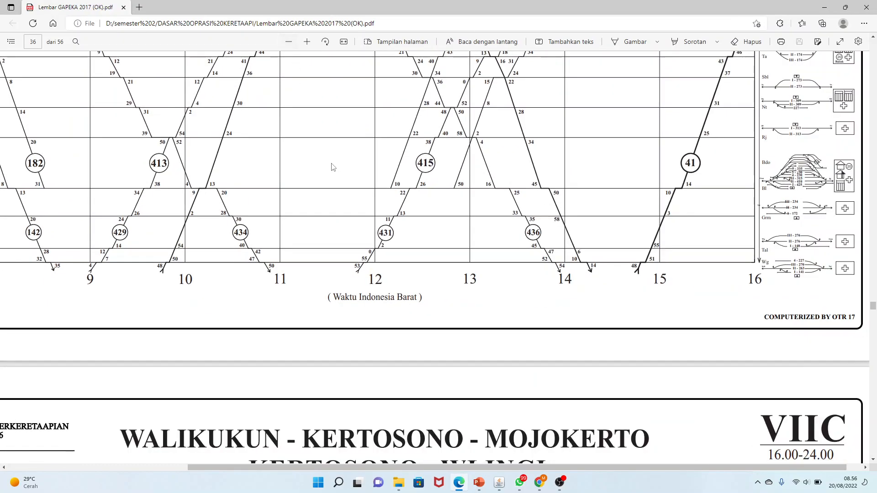
pyautogui.moveTo(454, 467); pyautogui.dragTo(273, 467)
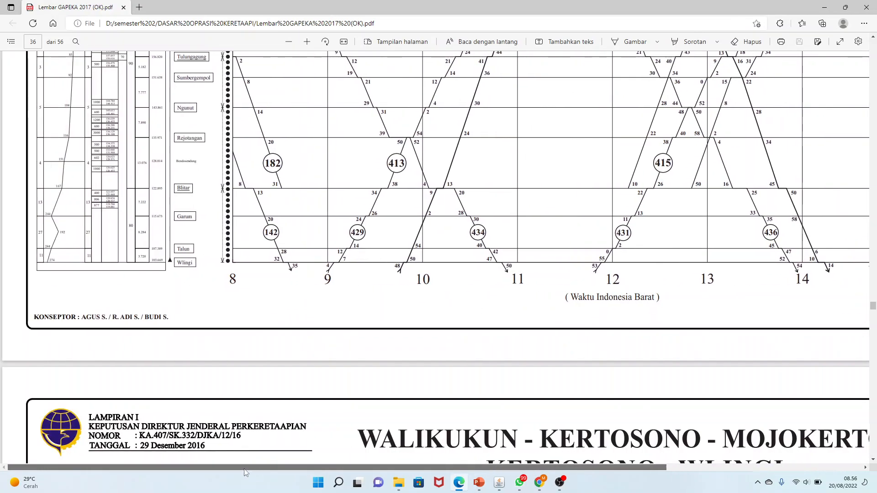
pyautogui.scroll(2, 164, 210)
pyautogui.scroll(6, 164, 211)
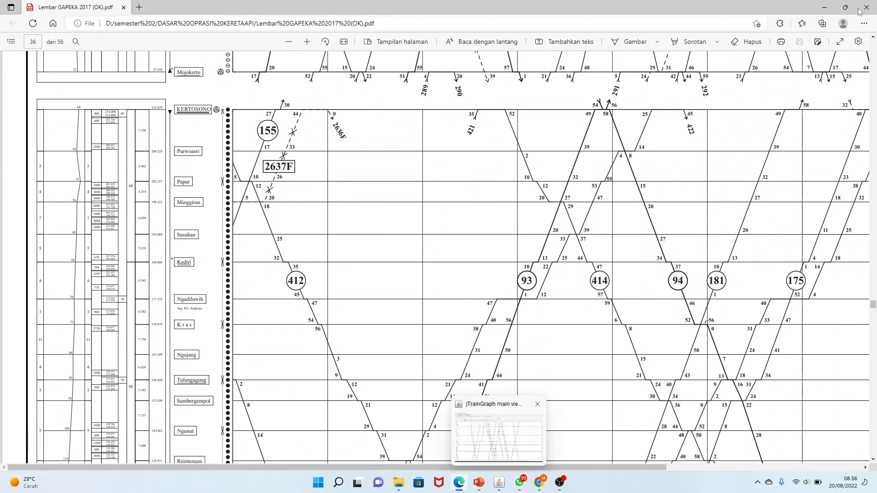
# - Arrange the GAPEKA PDF and jTrainGraph side by side, with the whole Kertosono-Tulungagung train graph zoomed out to fit
pyautogui.moveTo(846, 6)
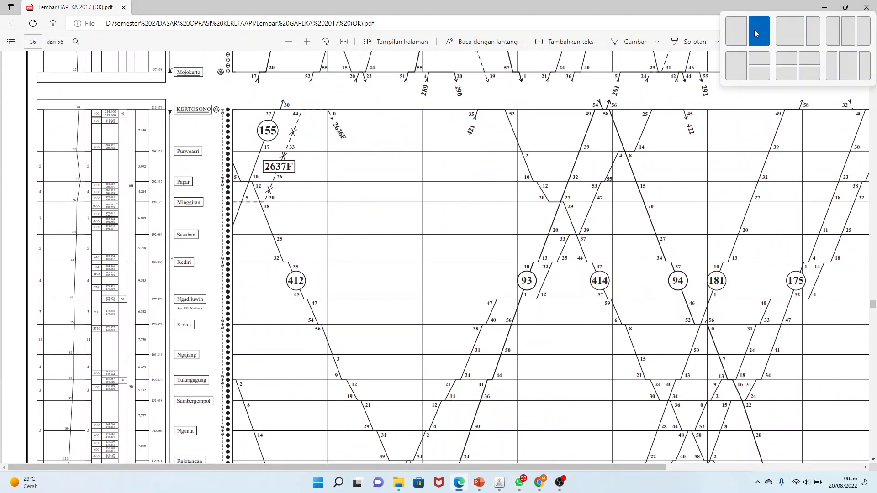
pyautogui.click(730, 31)
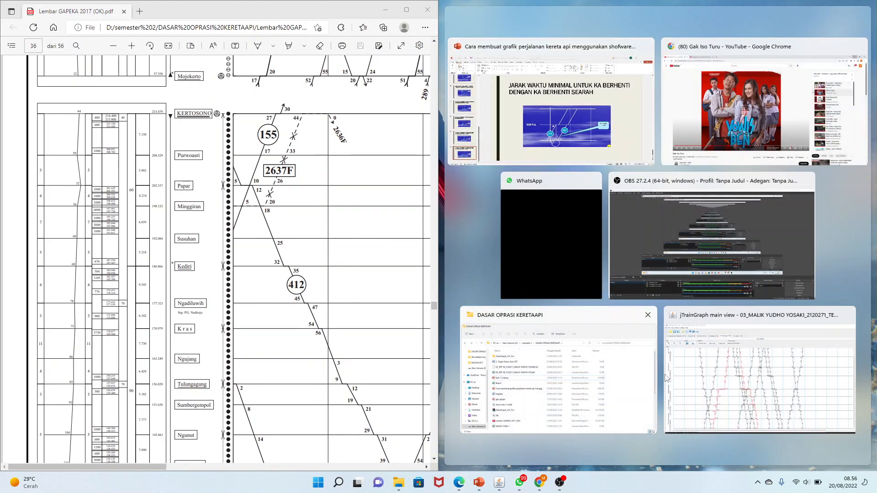
pyautogui.click(787, 396)
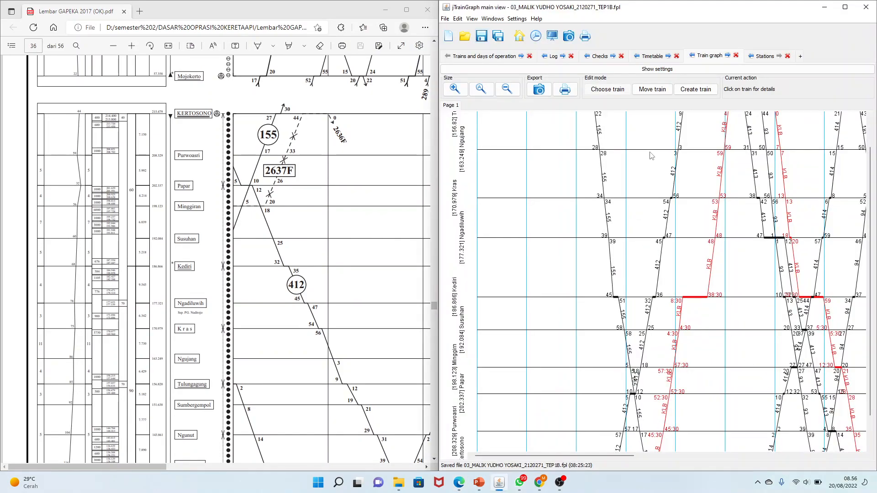
pyautogui.click(507, 89)
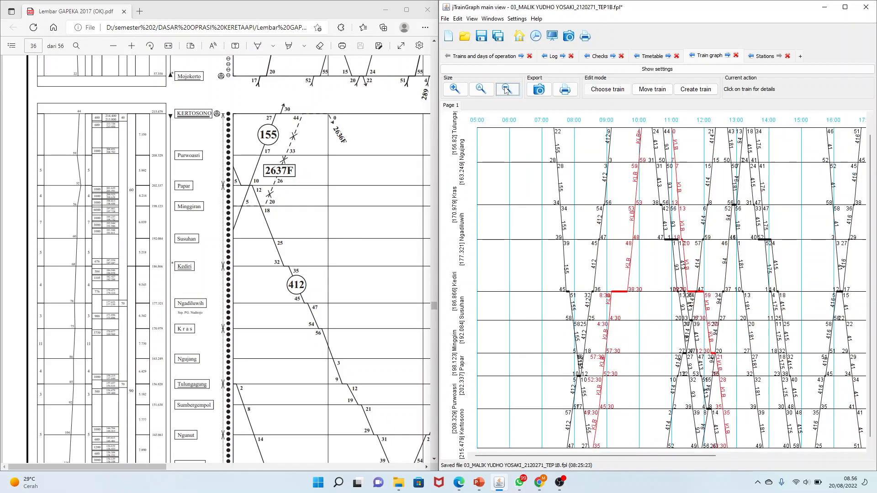
pyautogui.click(507, 89)
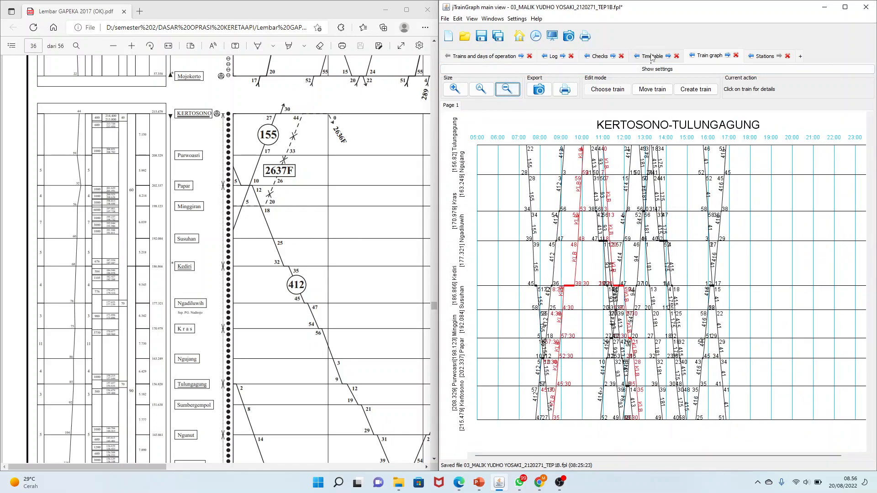
# - Add a station named KERTOSONO at kilometre 215.479 to the station list, and delete that duplicate entry again
pyautogui.click(768, 57)
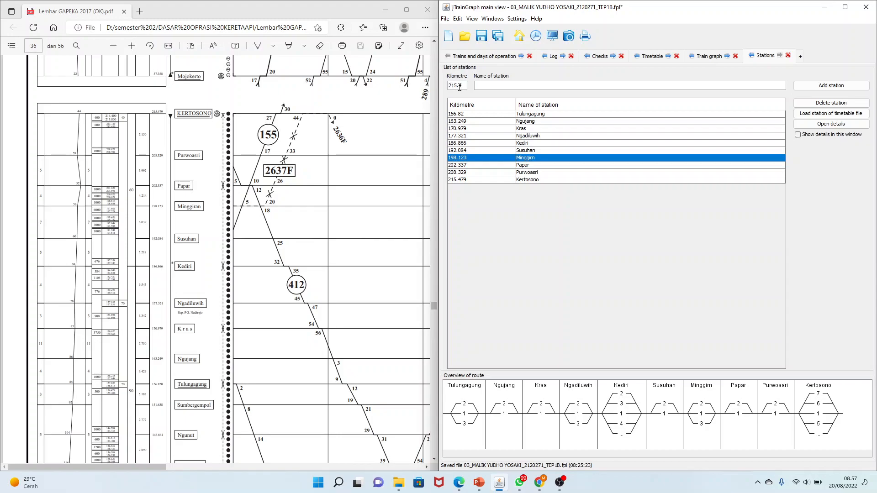
pyautogui.write('79')
pyautogui.write('KE')
pyautogui.write('RTOSONO')
pyautogui.click(838, 91)
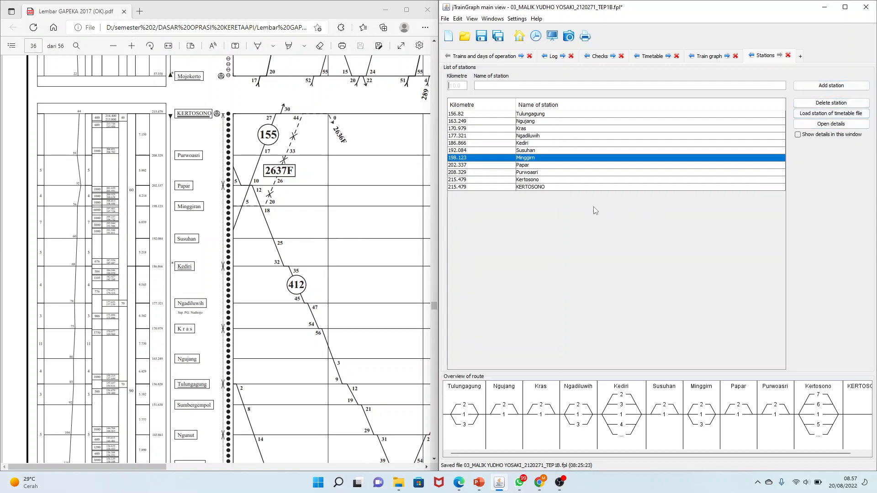
pyautogui.click(526, 187)
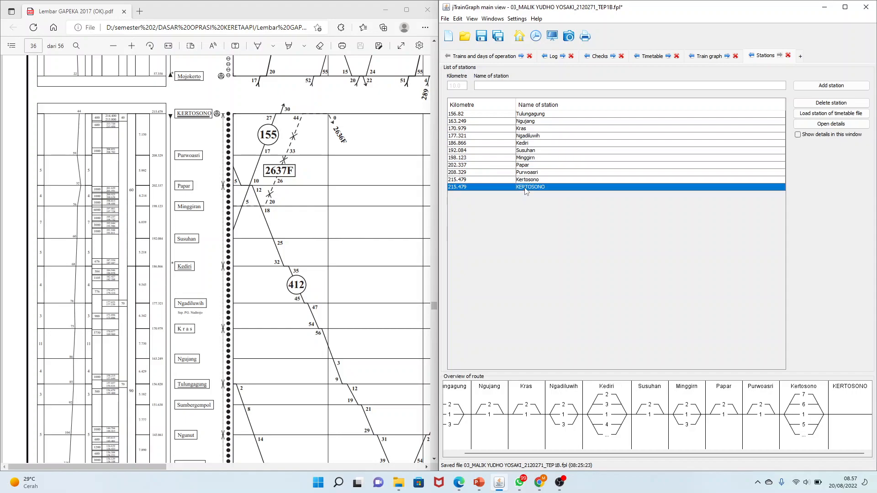
pyautogui.click(813, 103)
# - View the track details of Purwoasri station and close them without changes
pyautogui.click(632, 172)
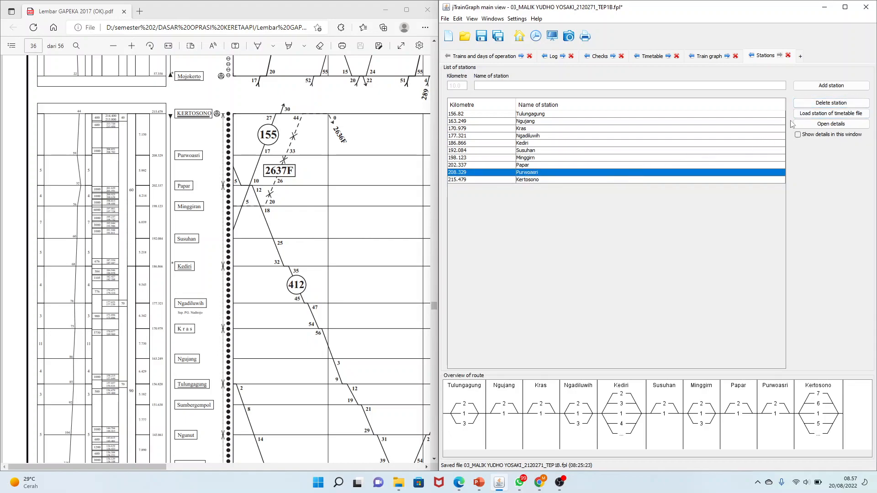
pyautogui.click(826, 124)
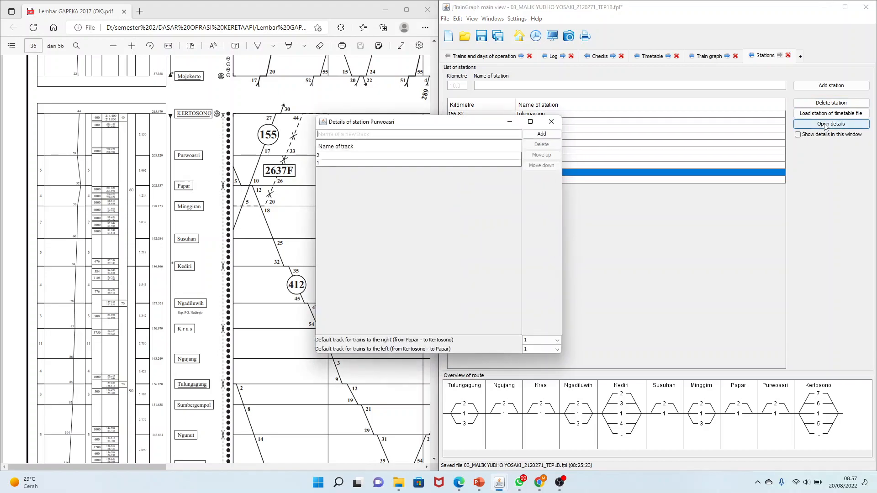
pyautogui.click(552, 122)
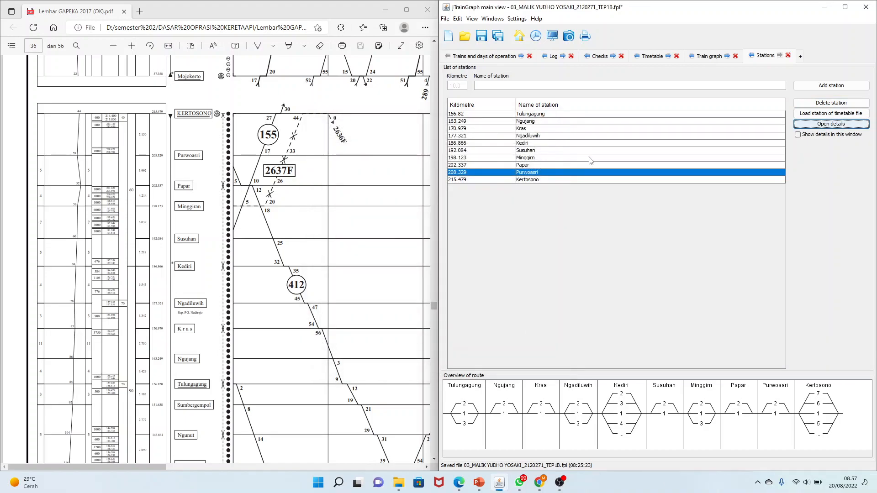
# - Add a second Kertosono entry to the station list, named KERTOSONO at kilometre 215.479, and select it
pyautogui.click(464, 85)
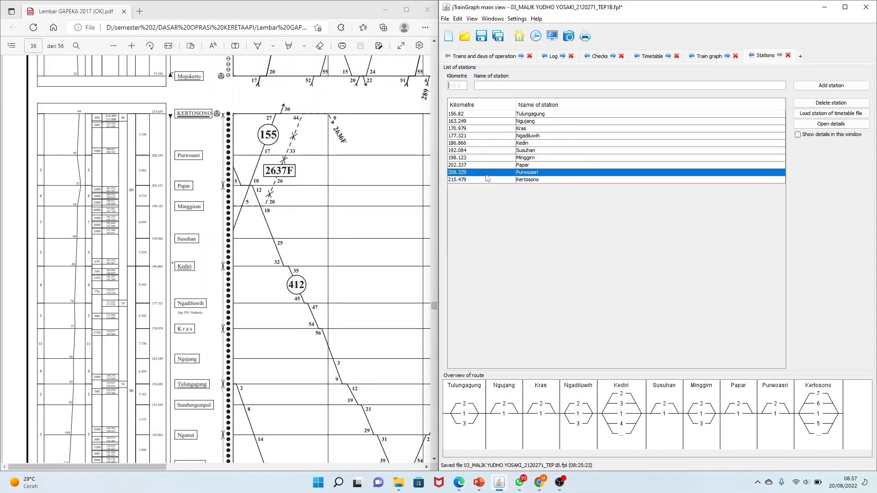
pyautogui.write('215.479')
pyautogui.click(831, 85)
pyautogui.click(614, 191)
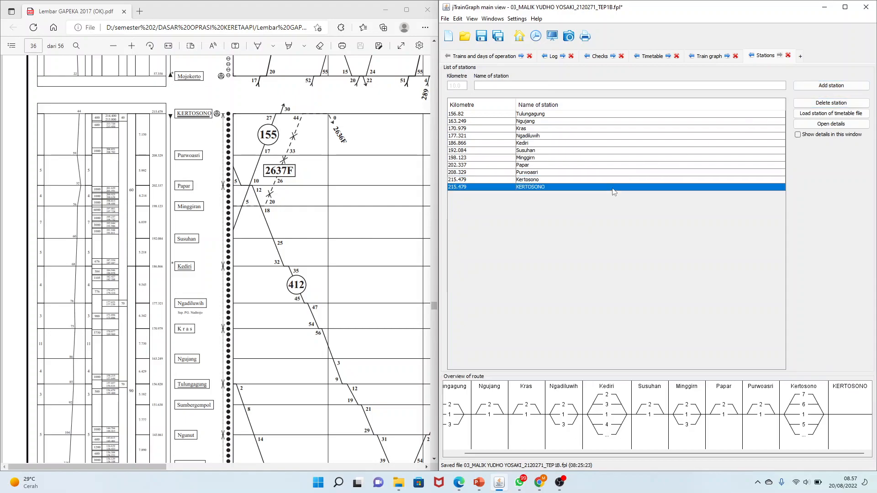
pyautogui.click(612, 188)
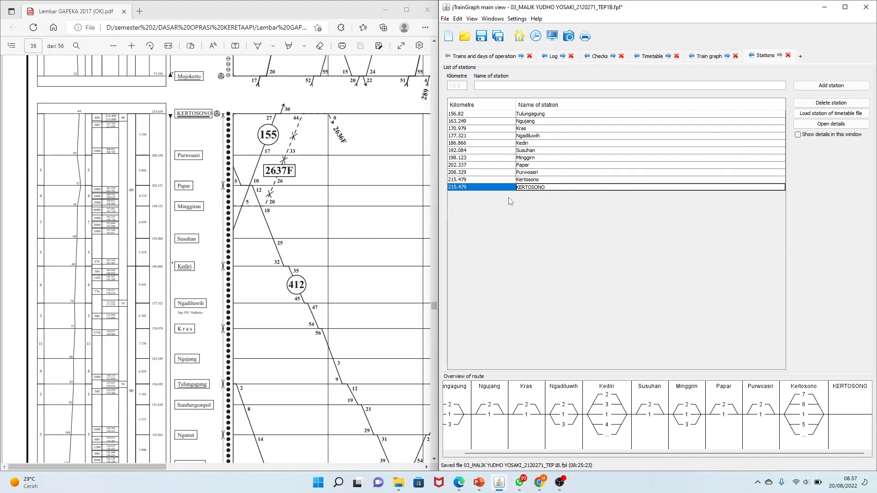
pyautogui.click(572, 168)
pyautogui.click(564, 187)
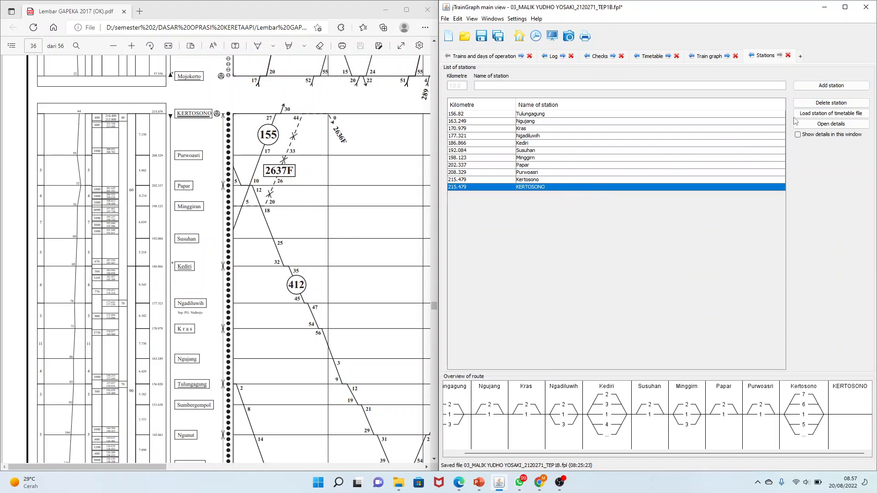
# - Open the details of the new KERTOSONO station and add track 1
pyautogui.click(817, 124)
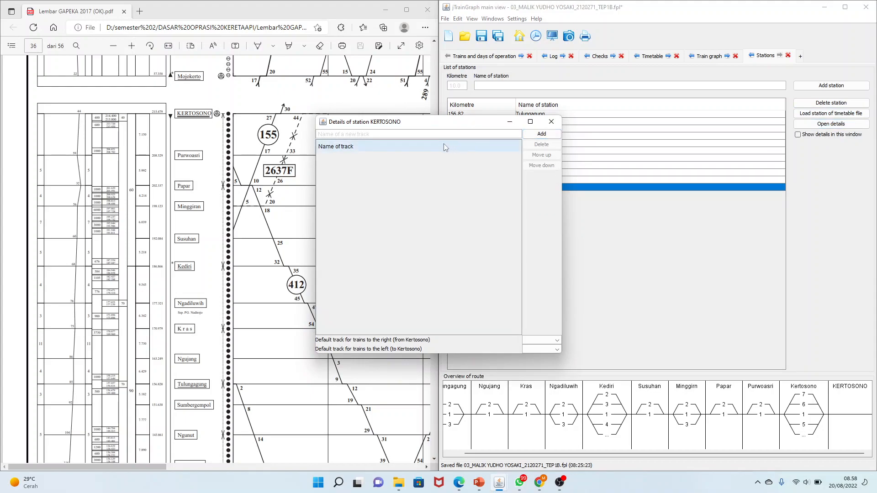
pyautogui.write('1')
pyautogui.click(533, 136)
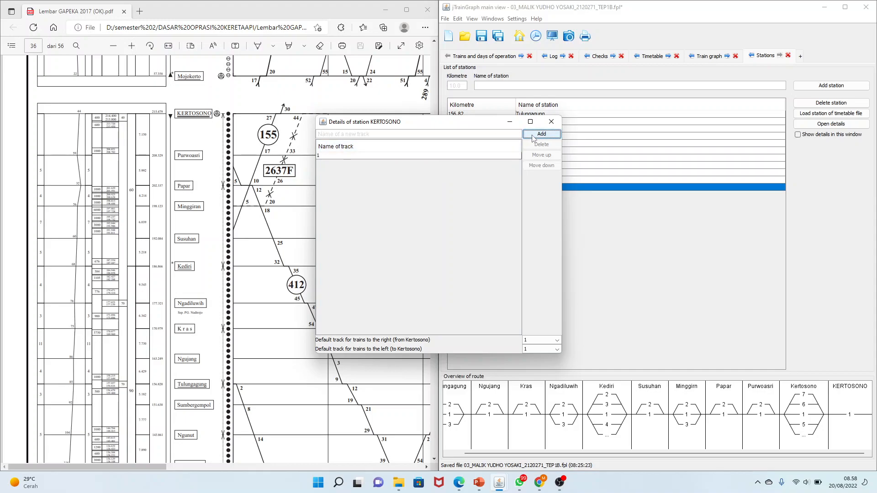
# - Consult the enlarged Kts track layout in the PDF beside the station details and add track 2 to KERTOSONO
pyautogui.moveTo(473, 124); pyautogui.dragTo(685, 96)
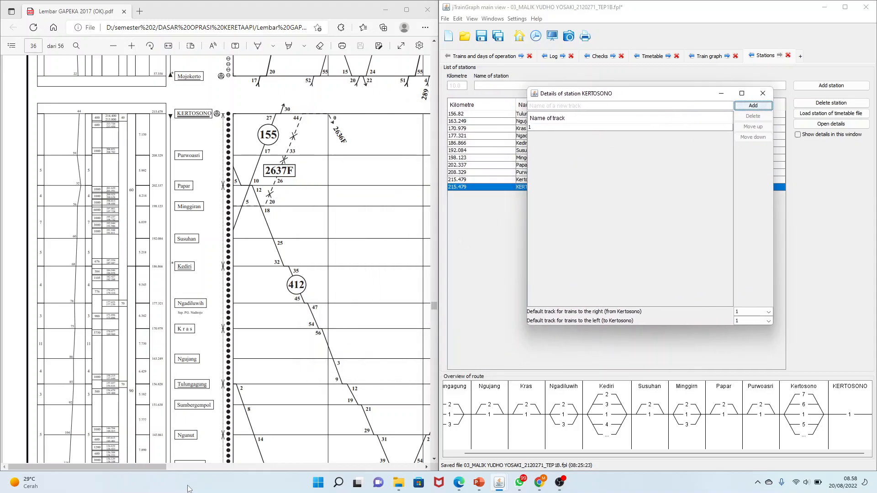
pyautogui.moveTo(159, 467); pyautogui.dragTo(437, 447)
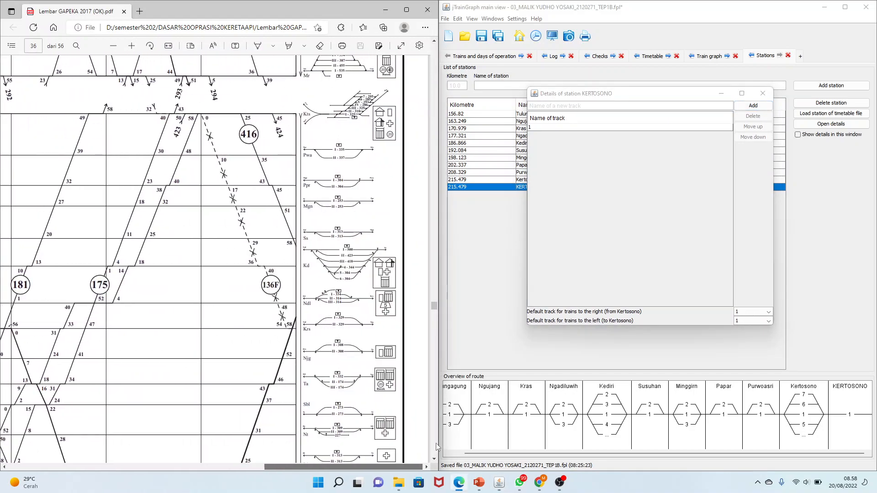
pyautogui.click(132, 46)
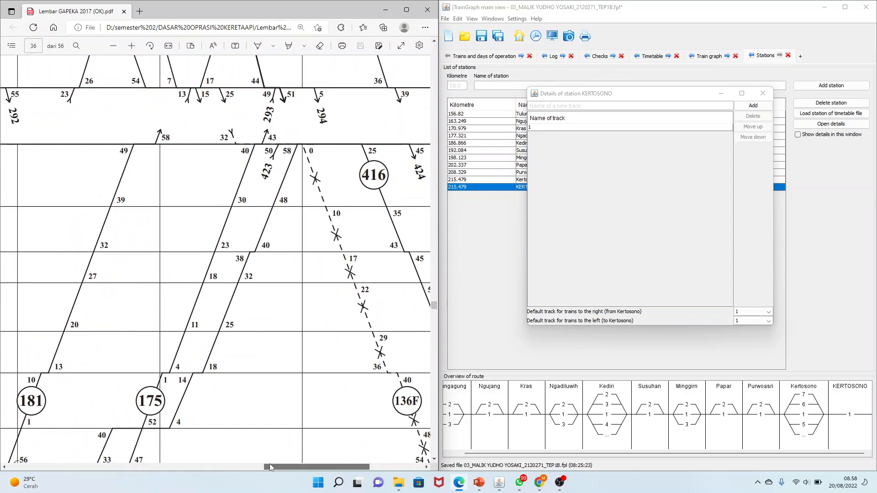
pyautogui.moveTo(270, 467); pyautogui.dragTo(324, 466)
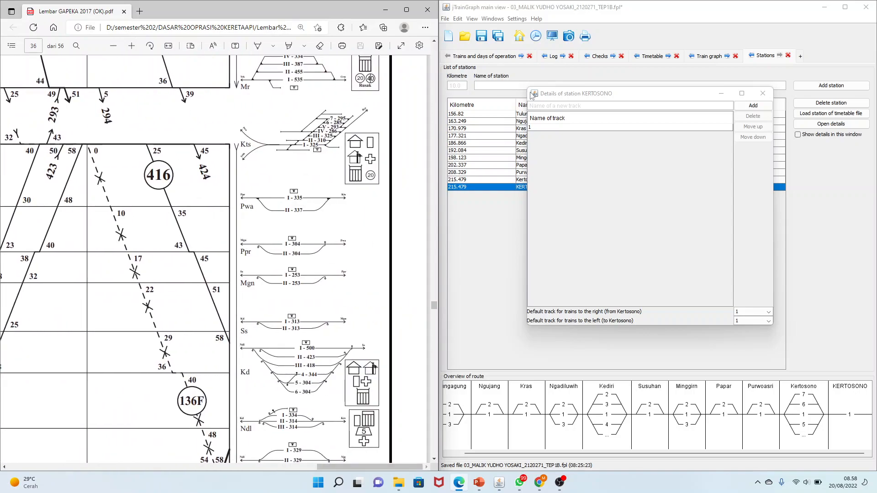
pyautogui.click(553, 108)
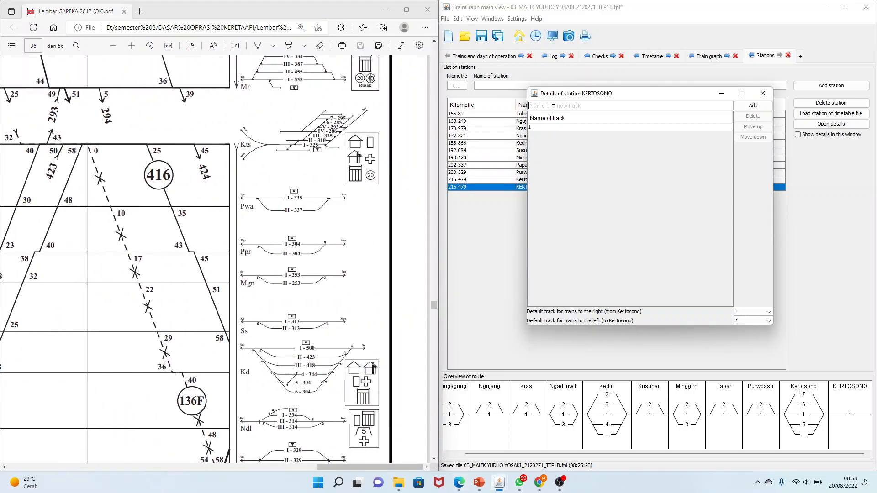
pyautogui.write('2')
pyautogui.click(748, 106)
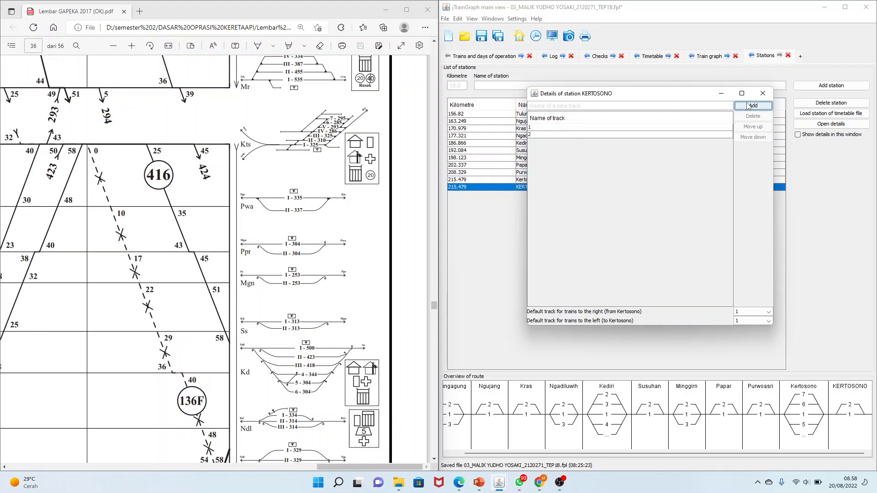
# - Add track 3 to the KERTOSONO station and close its details
pyautogui.click(748, 106)
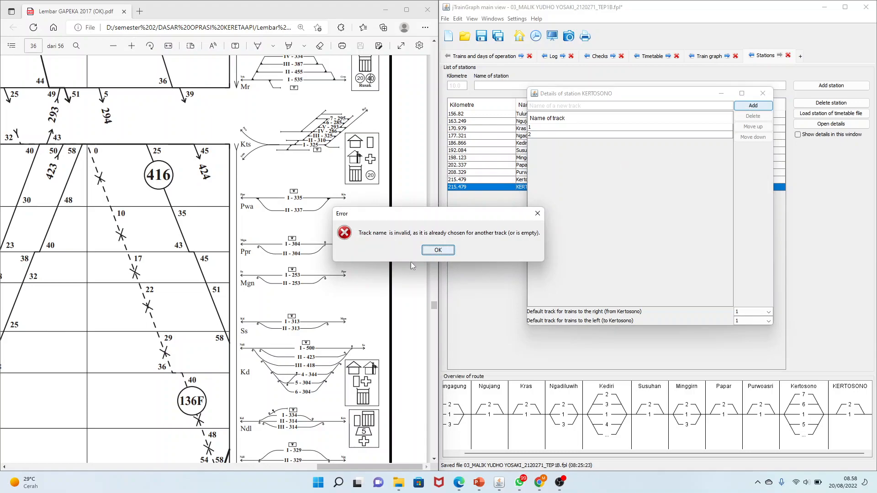
pyautogui.click(439, 251)
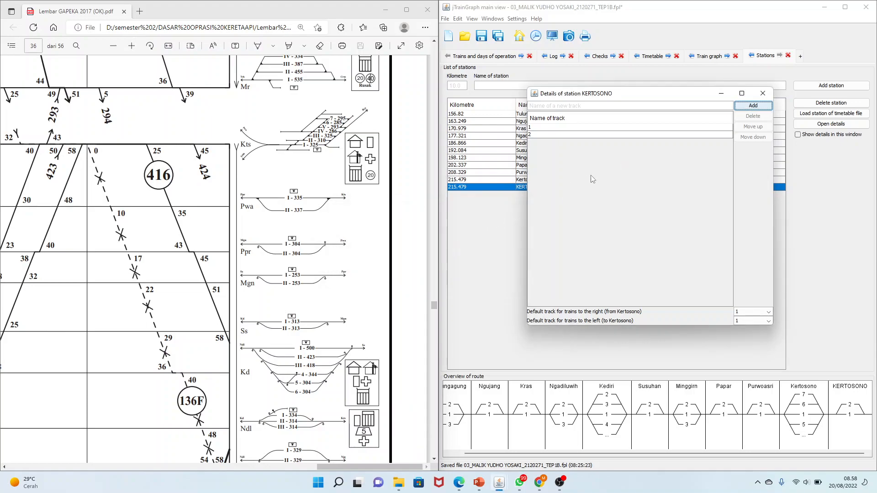
pyautogui.click(611, 108)
pyautogui.write('3')
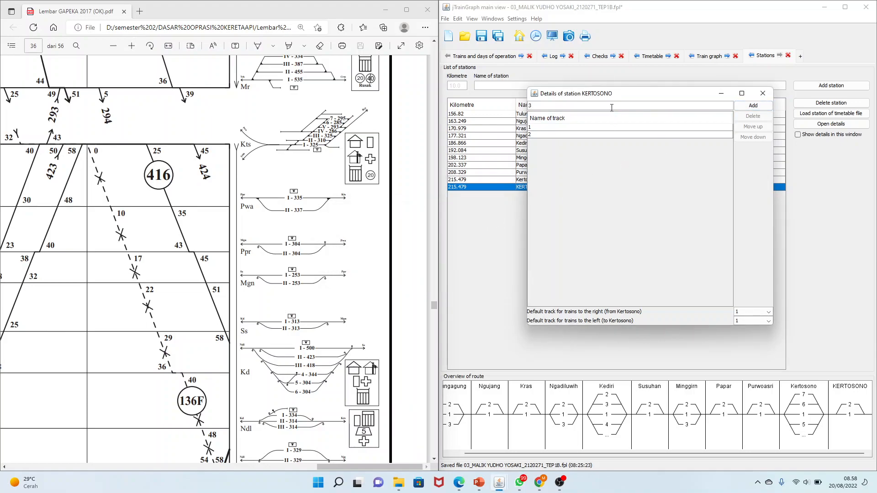
pyautogui.click(754, 106)
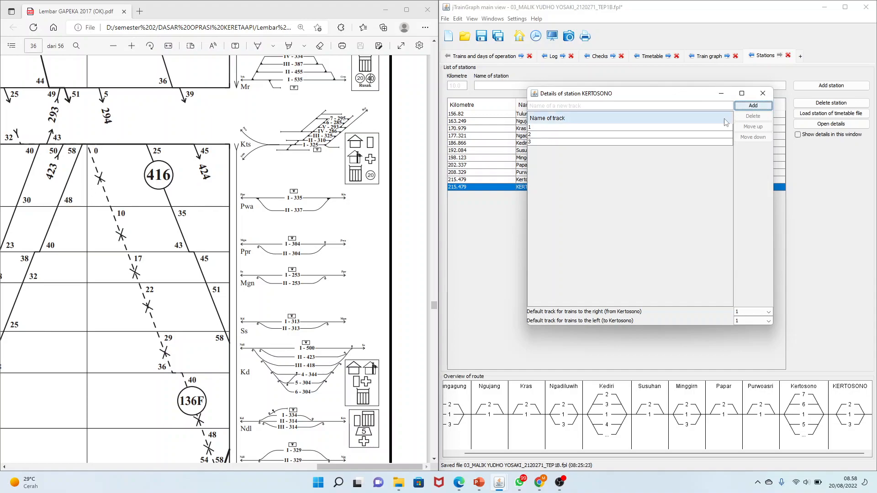
pyautogui.click(769, 96)
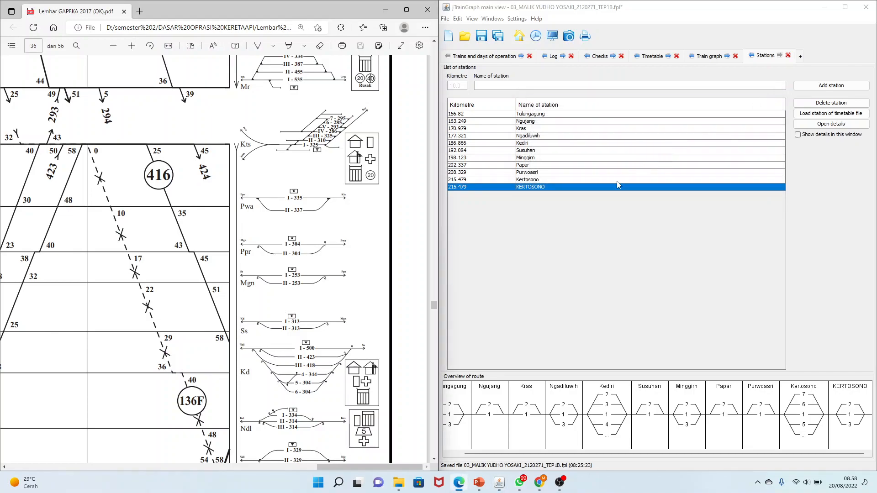
# - Check the new KERTOSONO tracks in the route overview and delete that duplicate station
pyautogui.click(854, 420)
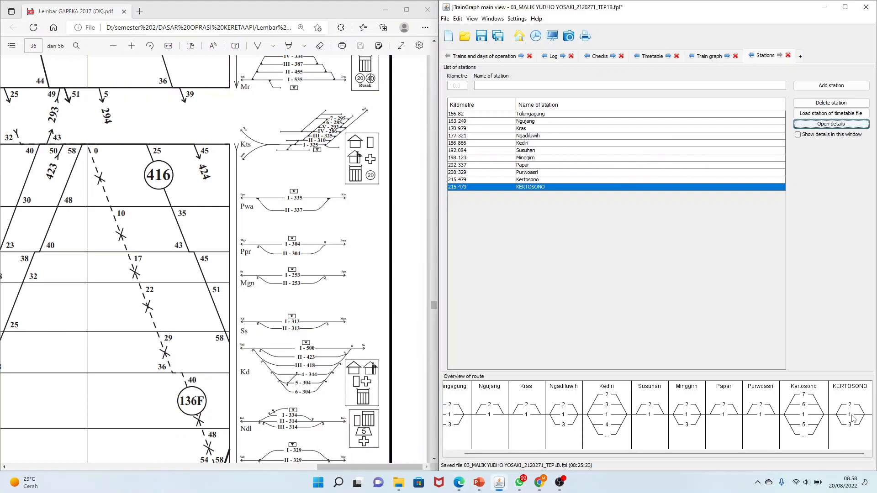
pyautogui.click(816, 105)
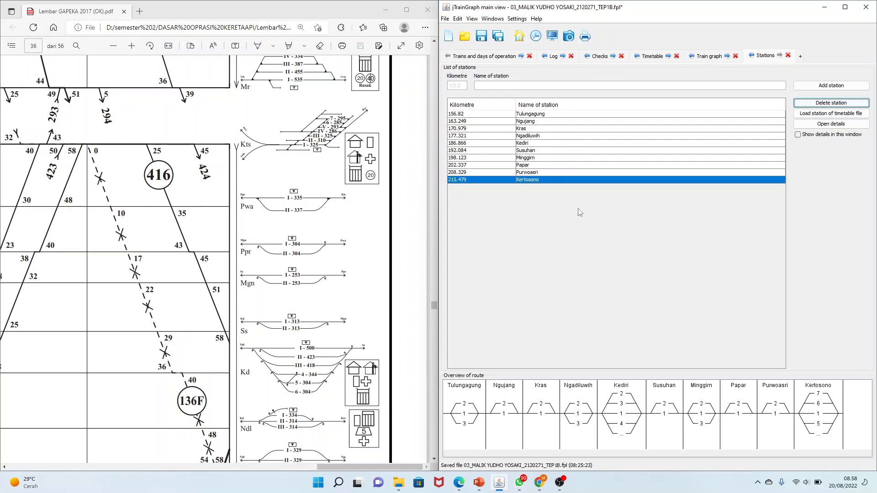
# - Switch to the timetable, find train 414 in the PDF's train graph, and add train 414 in the Kertosono-to-Tulungagung direction
pyautogui.click(650, 56)
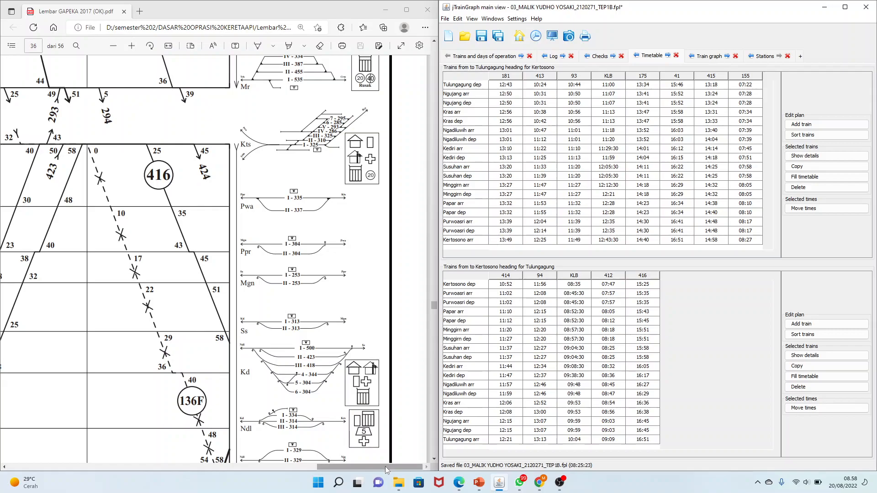
pyautogui.moveTo(388, 467); pyautogui.dragTo(108, 452)
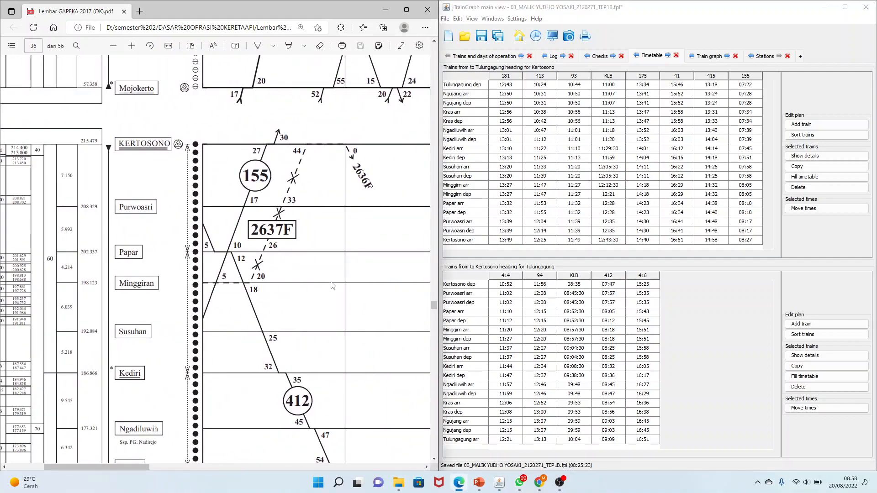
pyautogui.scroll(-3, 333, 286)
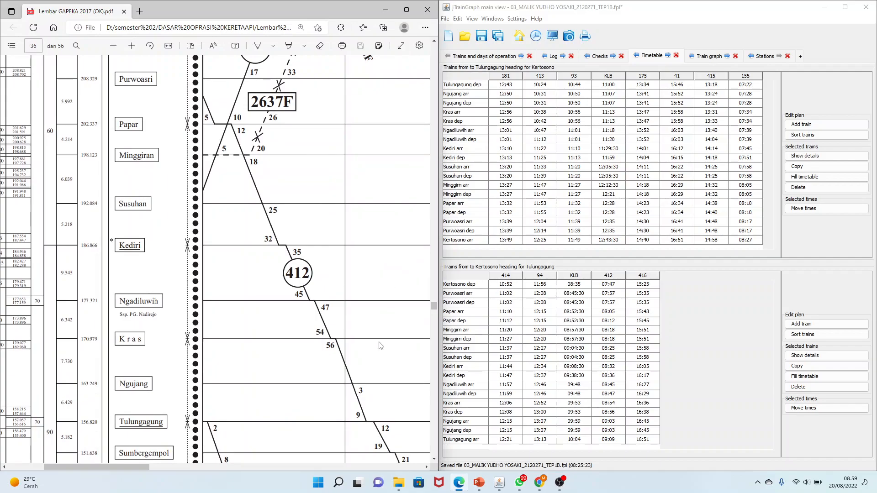
pyautogui.moveTo(142, 467); pyautogui.dragTo(219, 471)
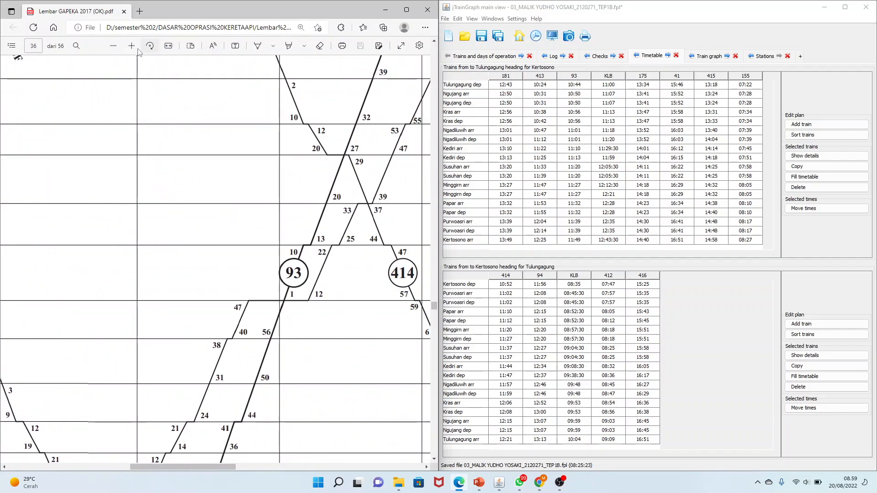
pyautogui.click(117, 47)
pyautogui.click(117, 47)
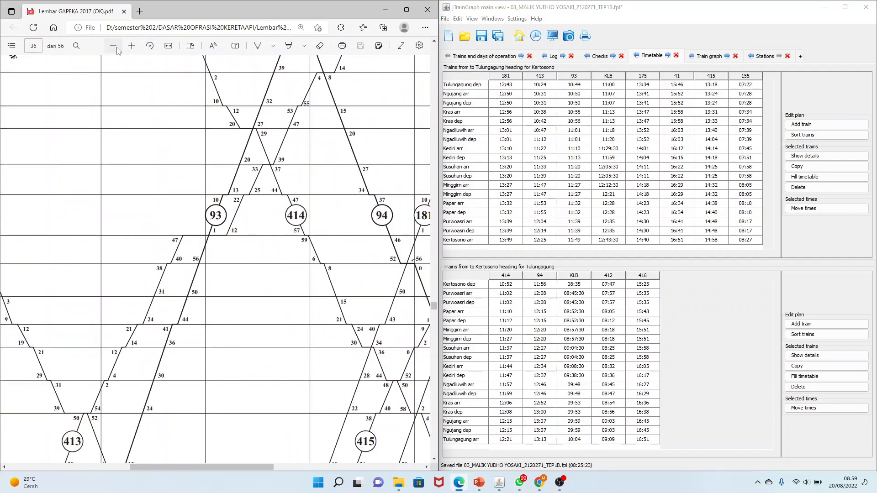
pyautogui.click(117, 47)
pyautogui.scroll(-2, 222, 291)
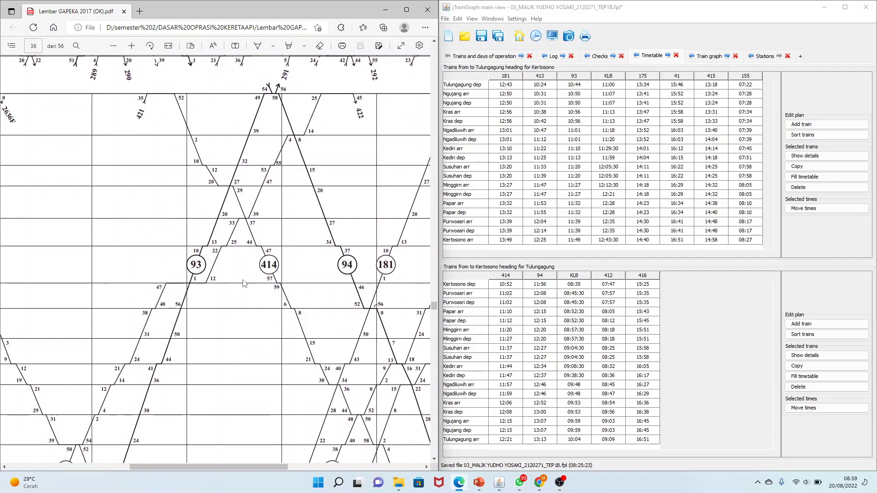
pyautogui.click(813, 329)
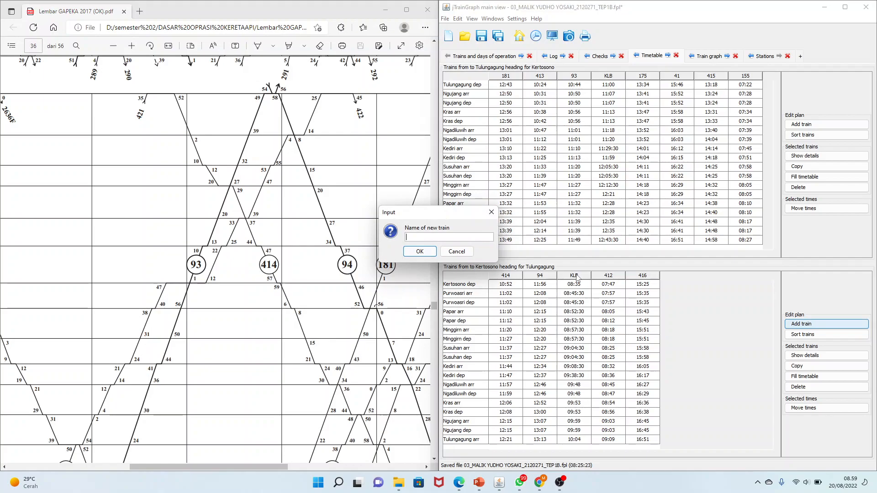
pyautogui.write('414')
pyautogui.click(428, 253)
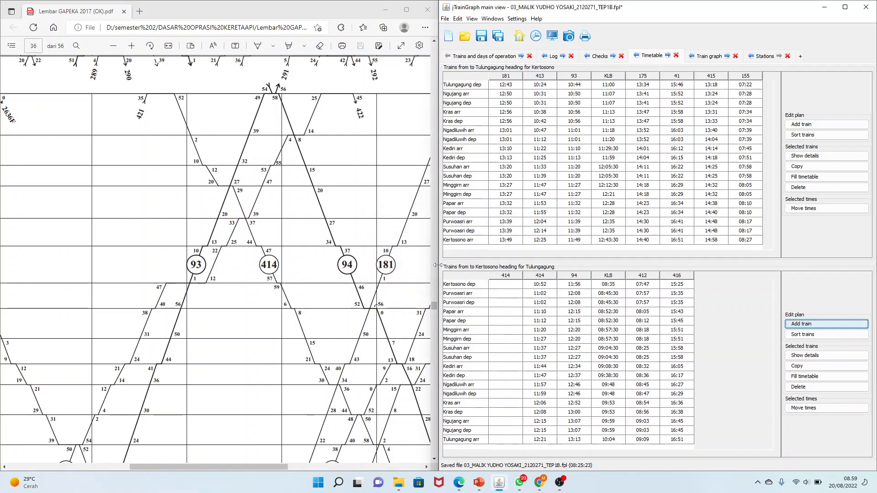
# - Enter the new train 414's times: Kertosono departure 10:52, Purwoasri arrival 11:02 and Purwoasri departure 11:02
pyautogui.click(506, 286)
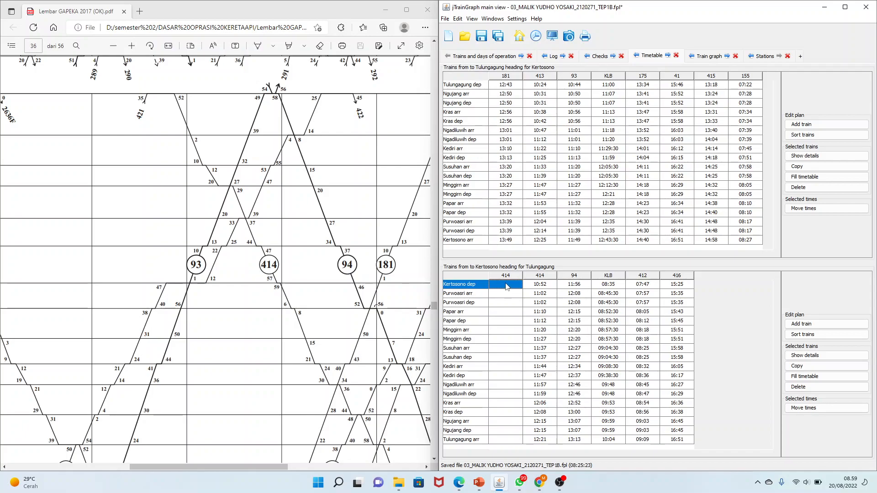
pyautogui.doubleClick(506, 284)
pyautogui.press('Return')
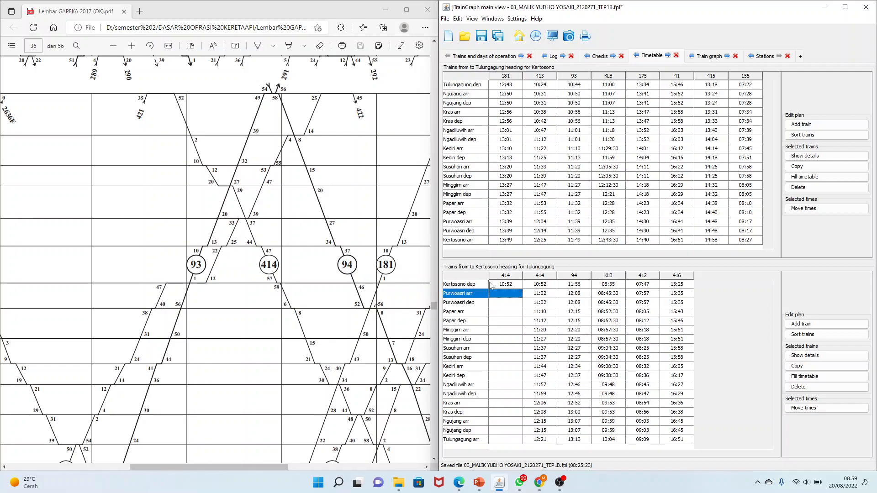
pyautogui.write('1102')
pyautogui.press('Return')
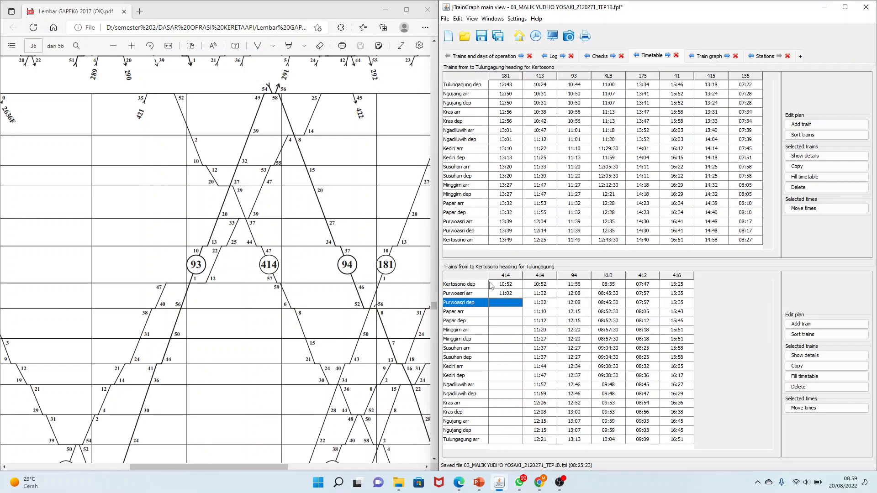
pyautogui.write('1102')
pyautogui.press('Return')
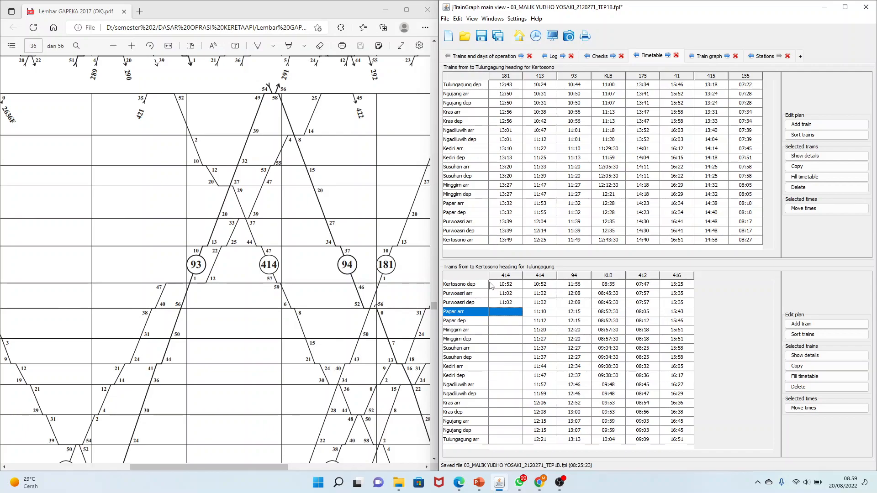
# - Set the new train 414's Papar arrival to 11:10 and its Papar departure to 11:12
pyautogui.write('1110')
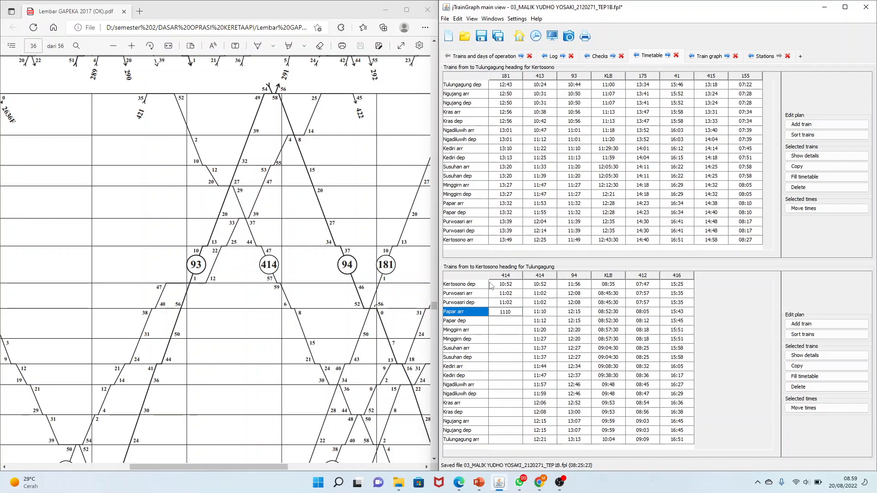
pyautogui.press('Return')
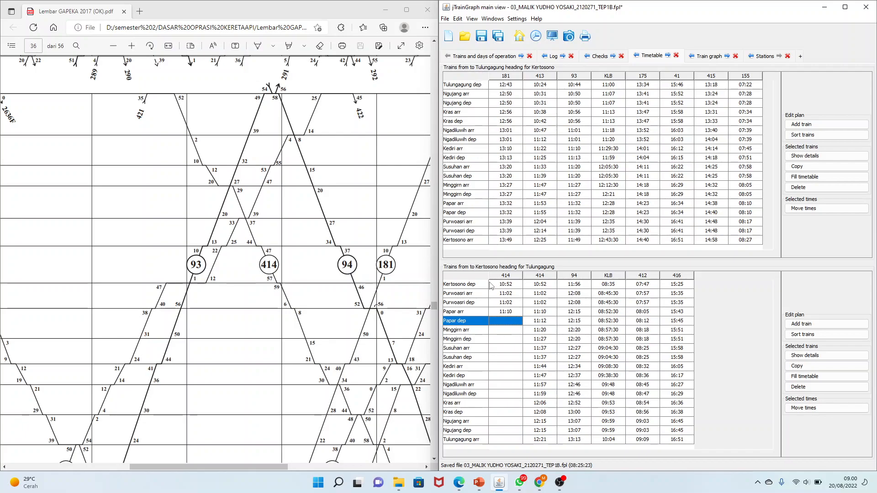
pyautogui.write('11')
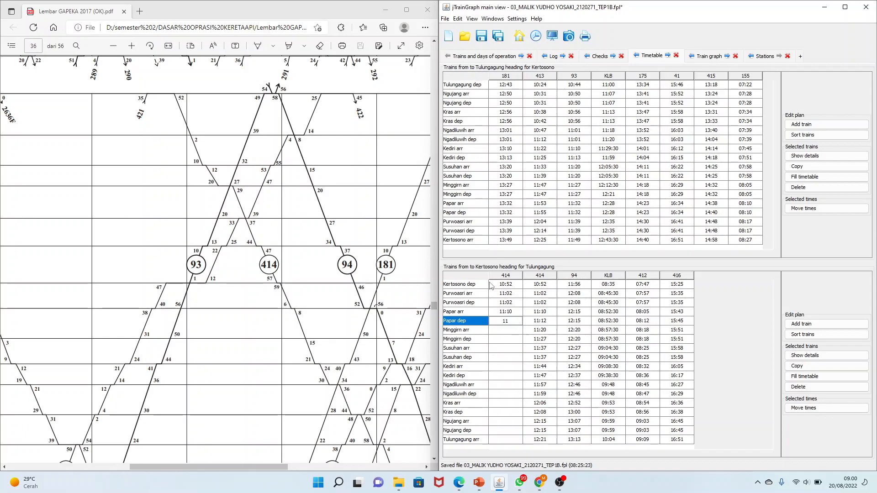
pyautogui.write('12')
pyautogui.press('Return')
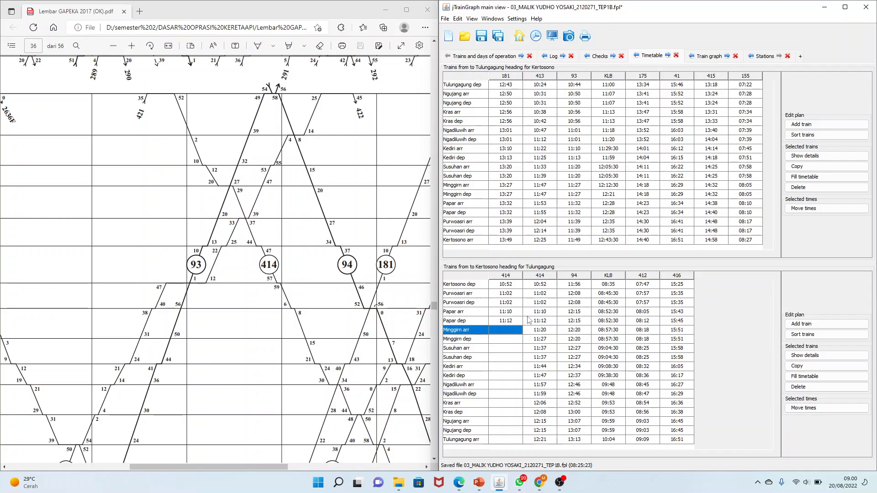
pyautogui.click(810, 360)
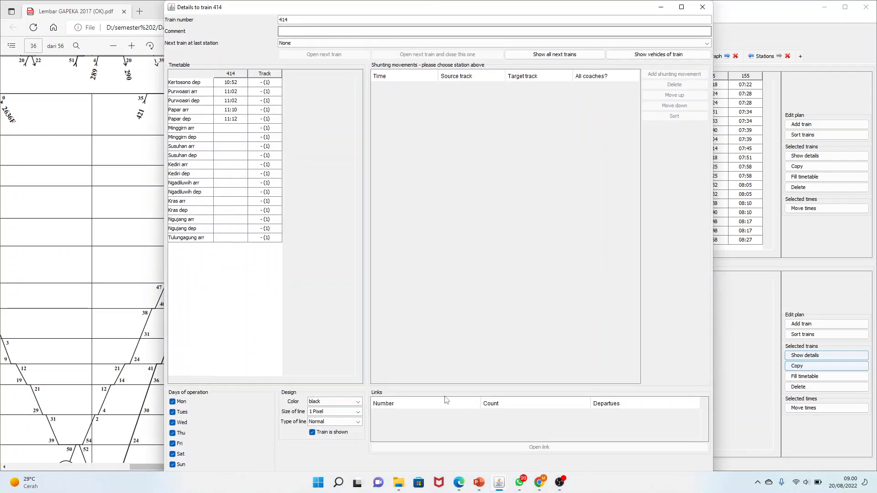
pyautogui.click(357, 402)
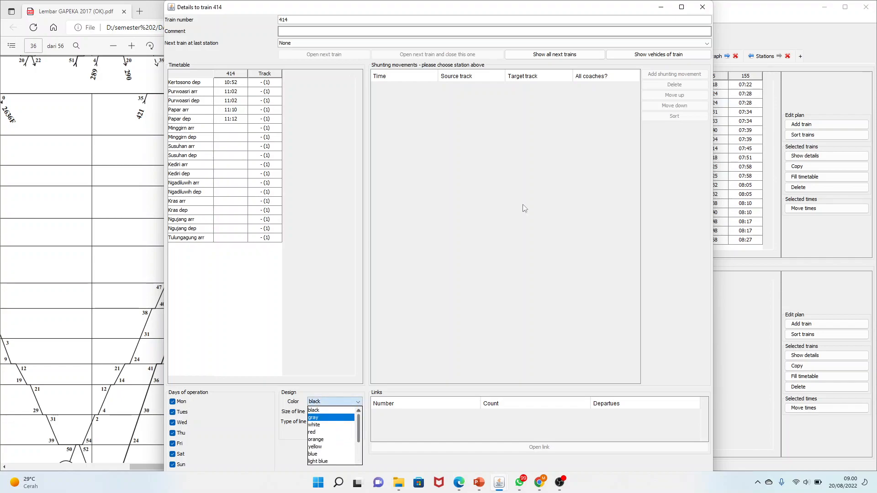
pyautogui.click(702, 7)
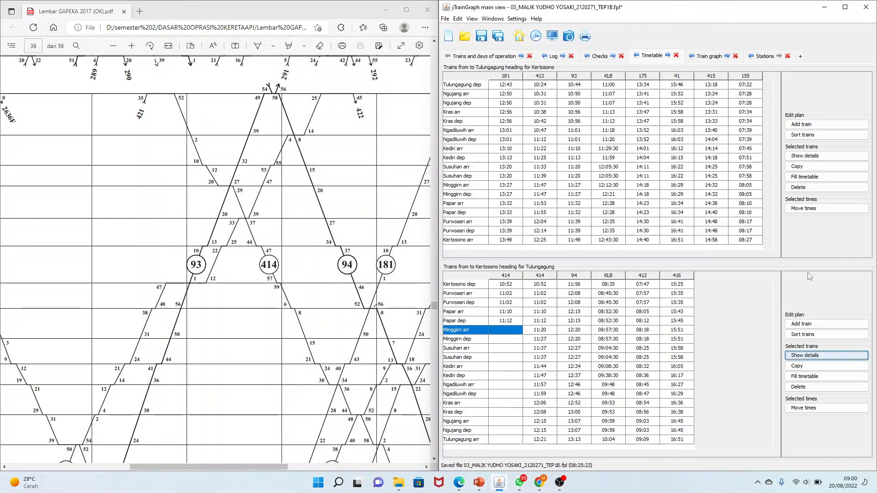
# - Set the new train 414's line color to gray in its details and check the train graph
pyautogui.click(822, 356)
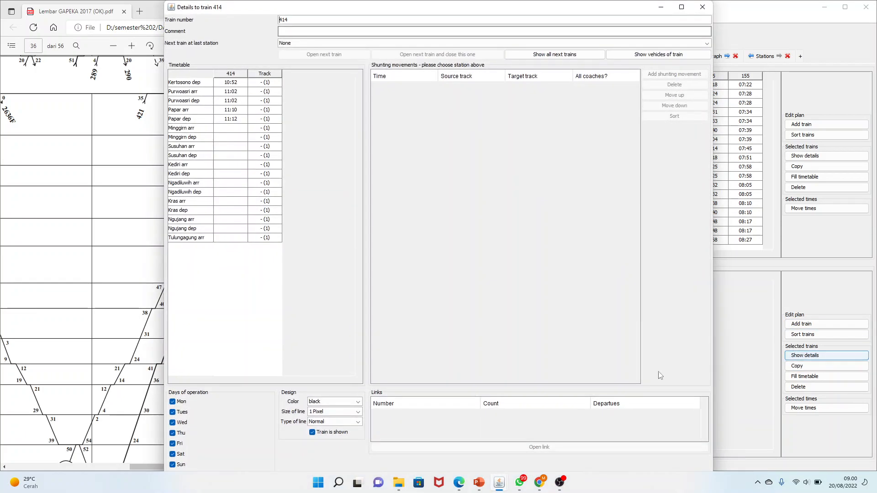
pyautogui.click(341, 403)
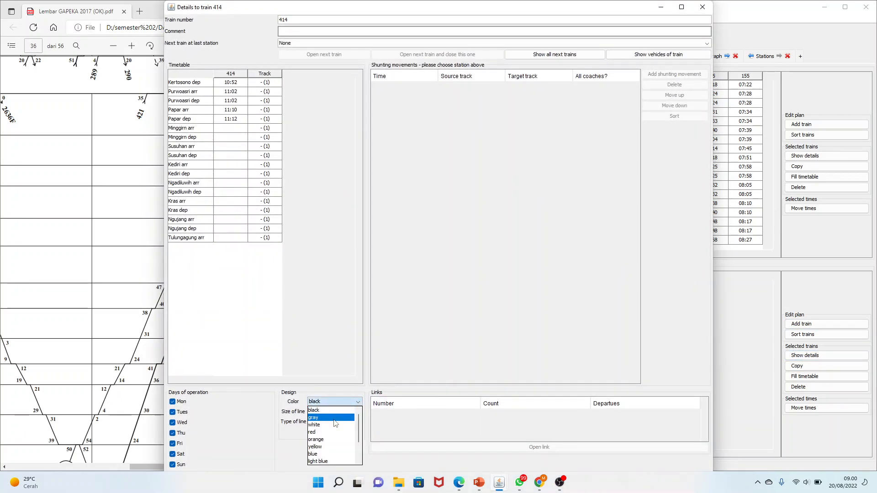
pyautogui.click(337, 418)
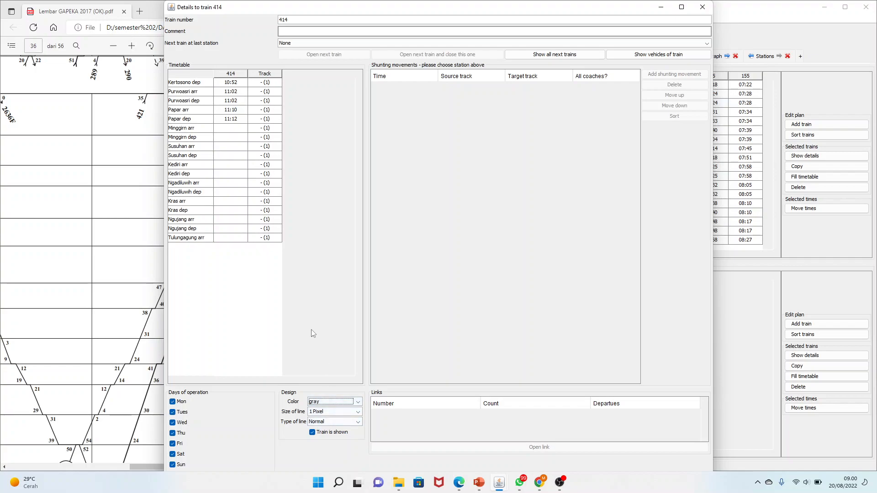
pyautogui.click(702, 9)
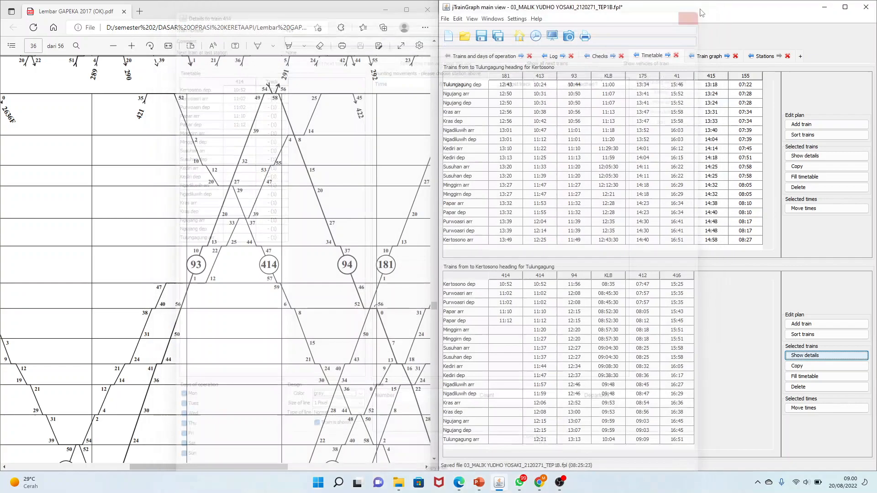
pyautogui.click(709, 56)
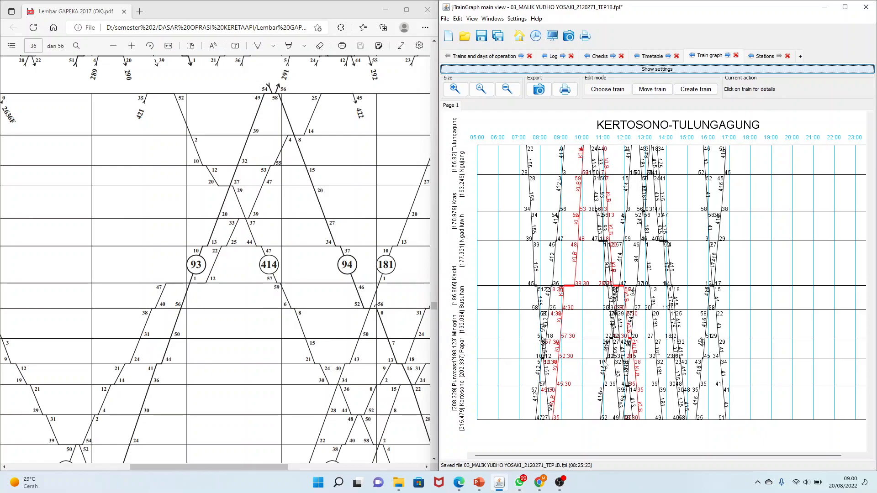
pyautogui.click(462, 91)
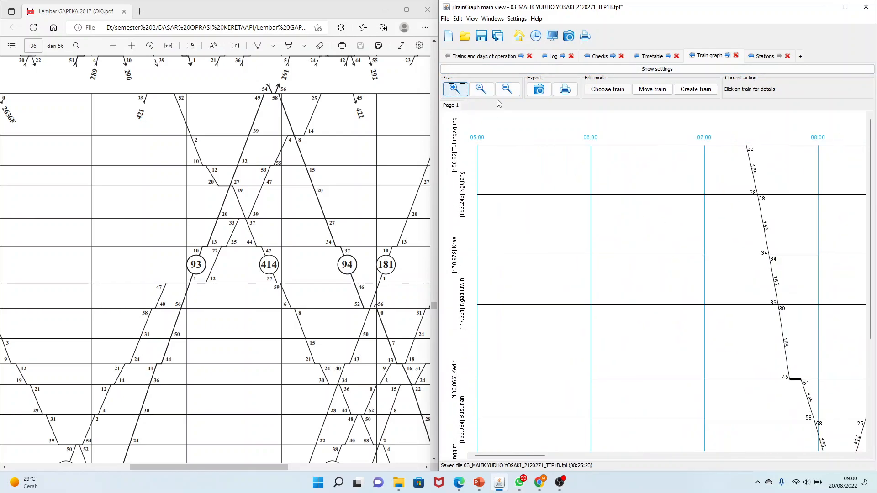
# - Reopen the new train 414's details from the timetable and set its line color to orange
pyautogui.click(653, 55)
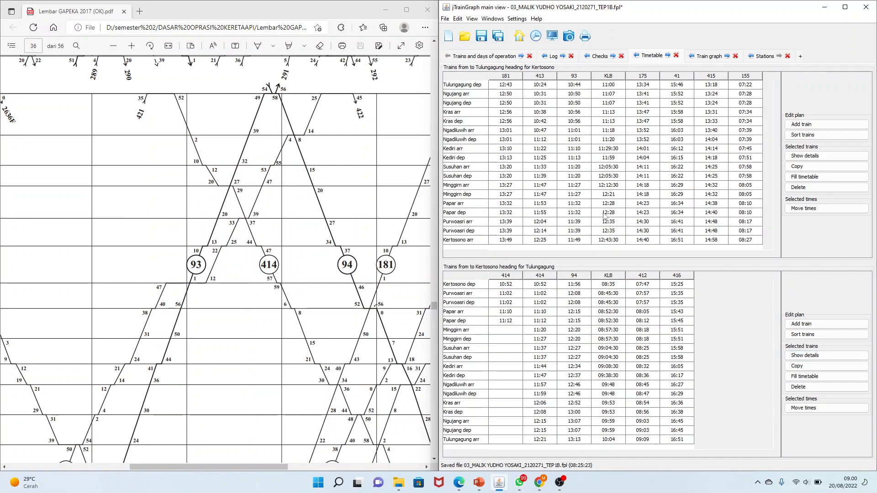
pyautogui.click(517, 303)
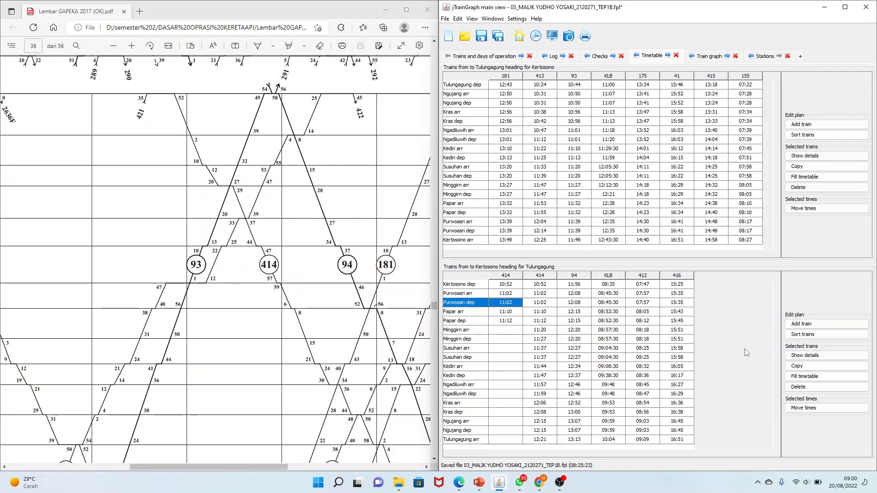
pyautogui.click(809, 359)
pyautogui.click(338, 402)
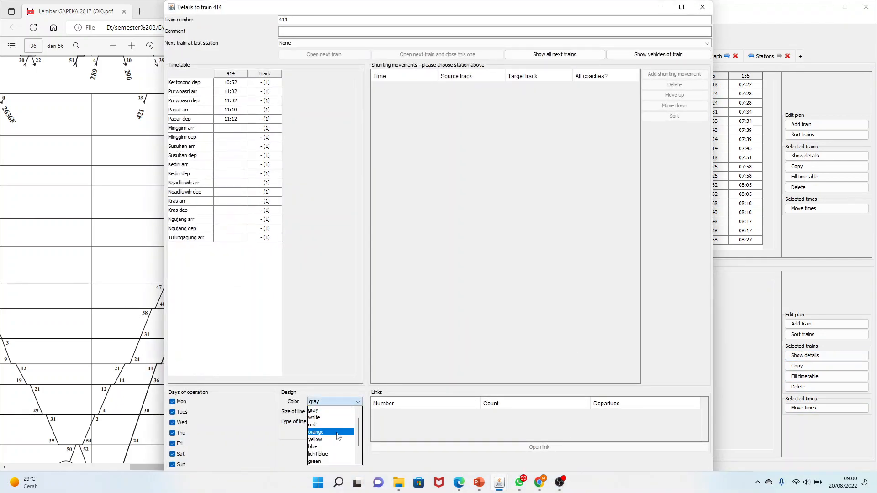
pyautogui.click(320, 432)
pyautogui.click(702, 7)
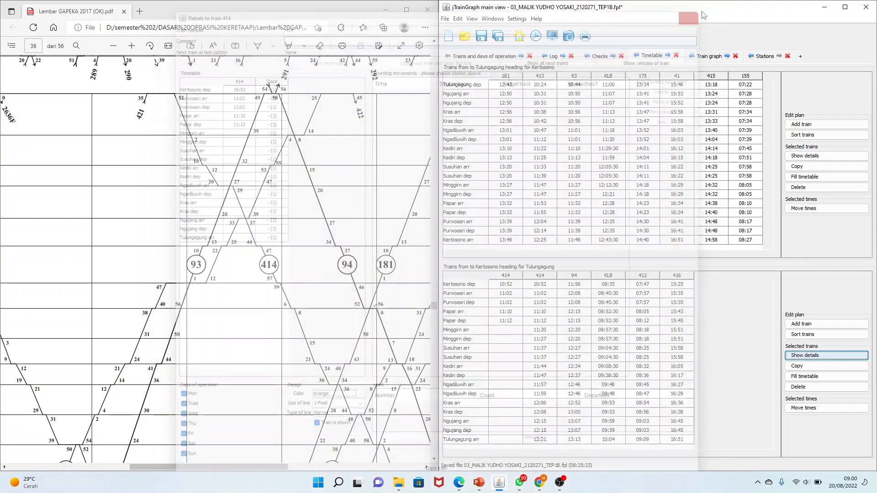
# - Examine the new train 414's line in the train graph around 11:00, near Papar and Purwoasri
pyautogui.click(709, 56)
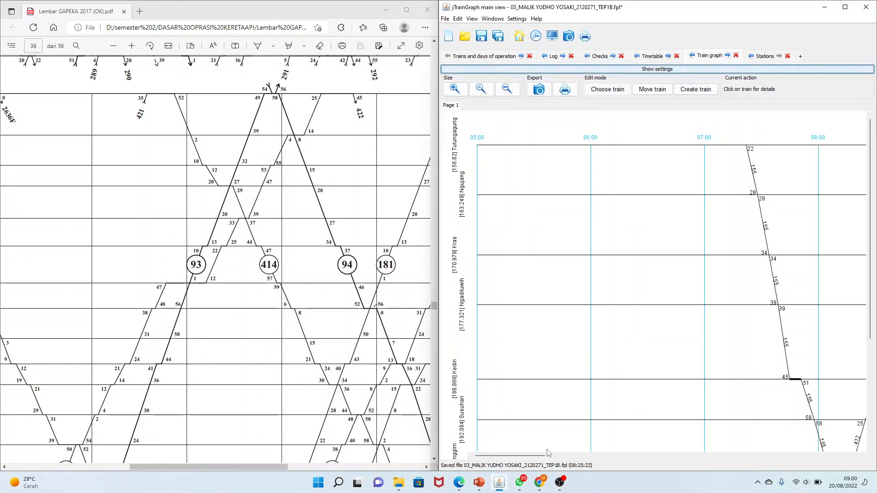
pyautogui.moveTo(544, 455); pyautogui.dragTo(639, 455)
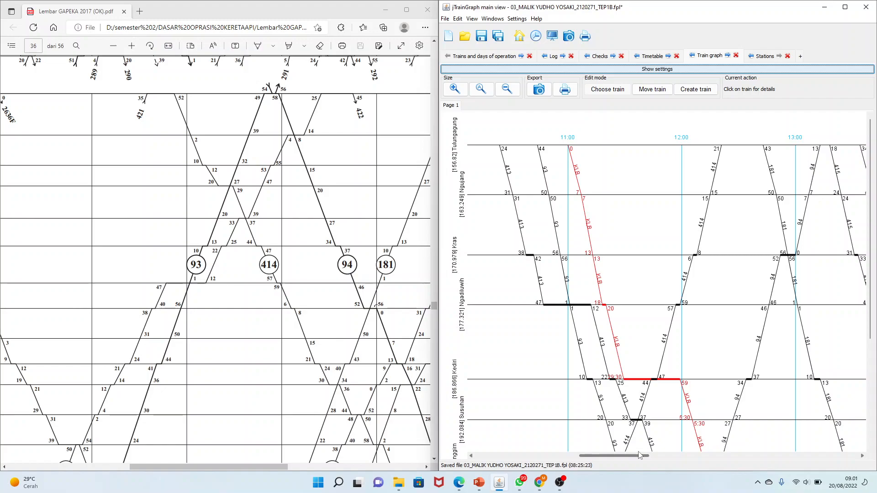
pyautogui.moveTo(640, 455); pyautogui.dragTo(649, 455)
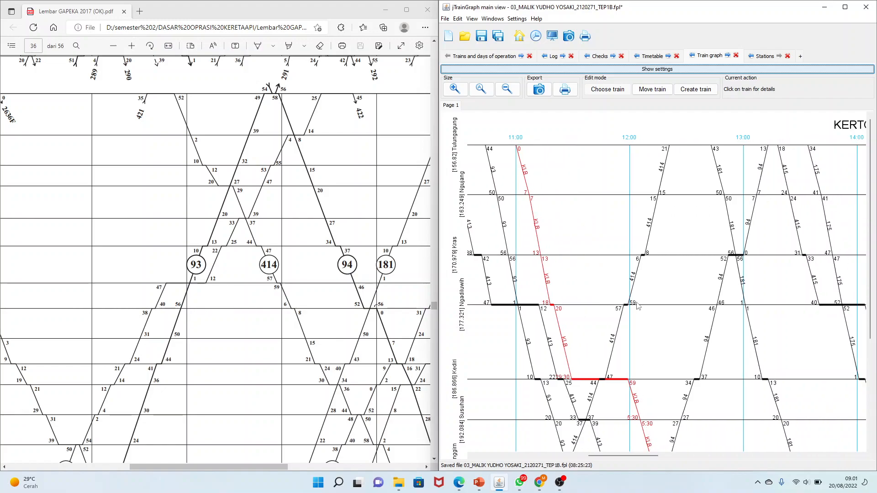
pyautogui.scroll(-3, 638, 305)
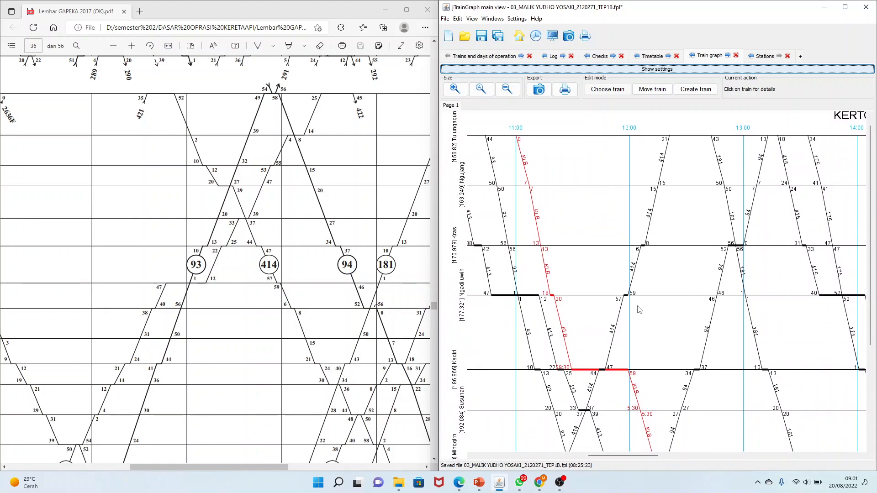
pyautogui.scroll(-3, 642, 314)
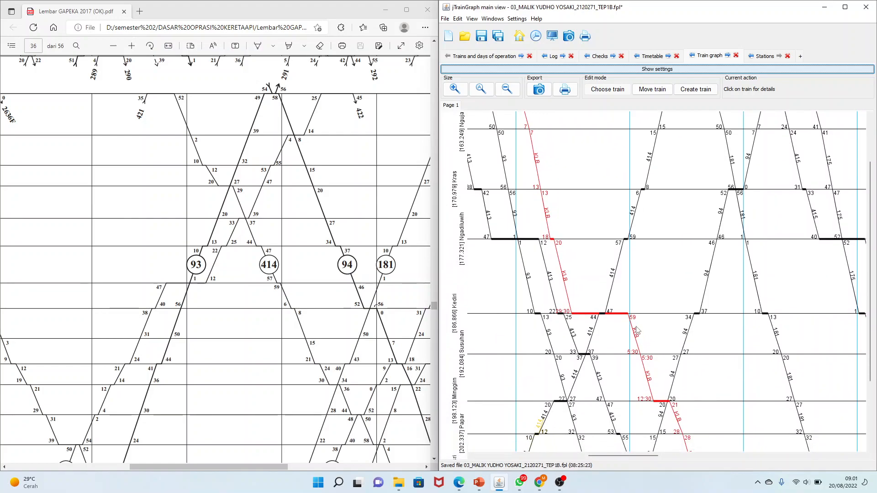
pyautogui.scroll(-2, 657, 313)
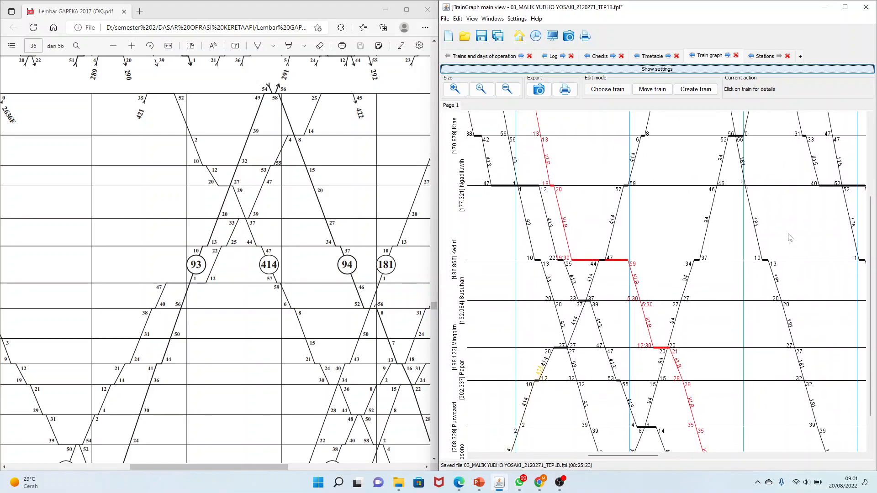
# - Examine train 414's line in the enlarged train graph between Kertosono and Kediri
pyautogui.scroll(-1, 865, 311)
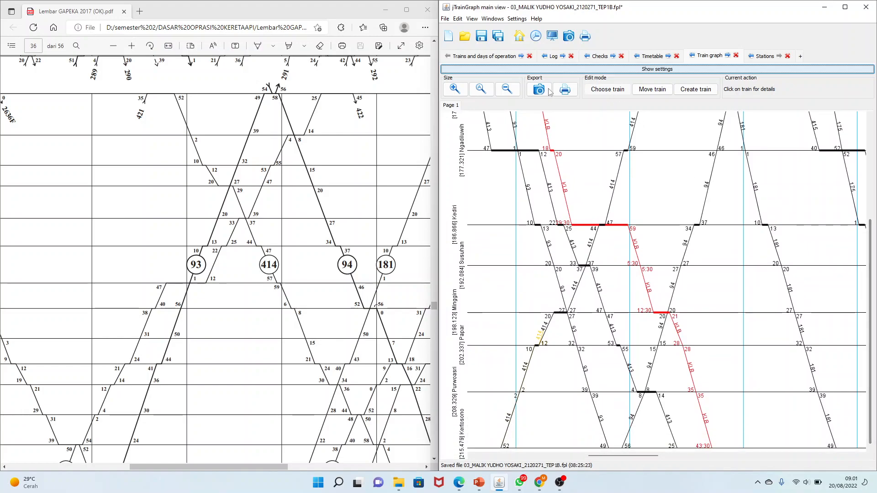
pyautogui.click(453, 90)
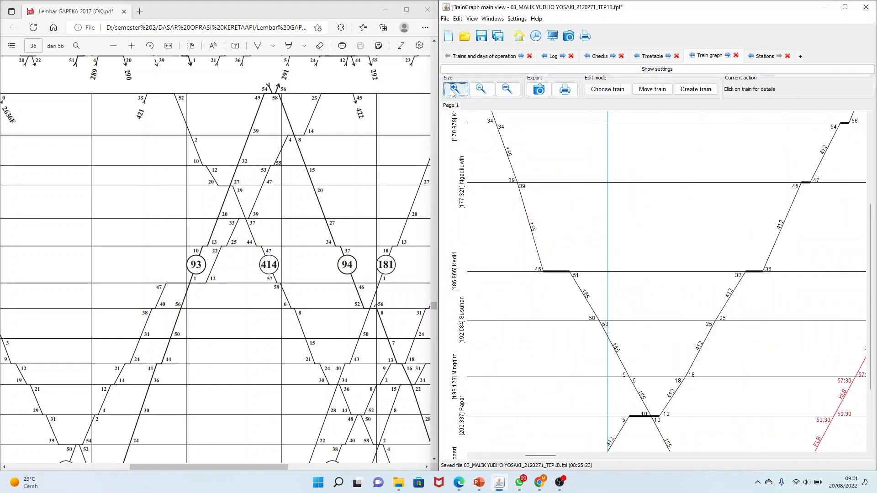
pyautogui.moveTo(870, 260); pyautogui.dragTo(870, 329)
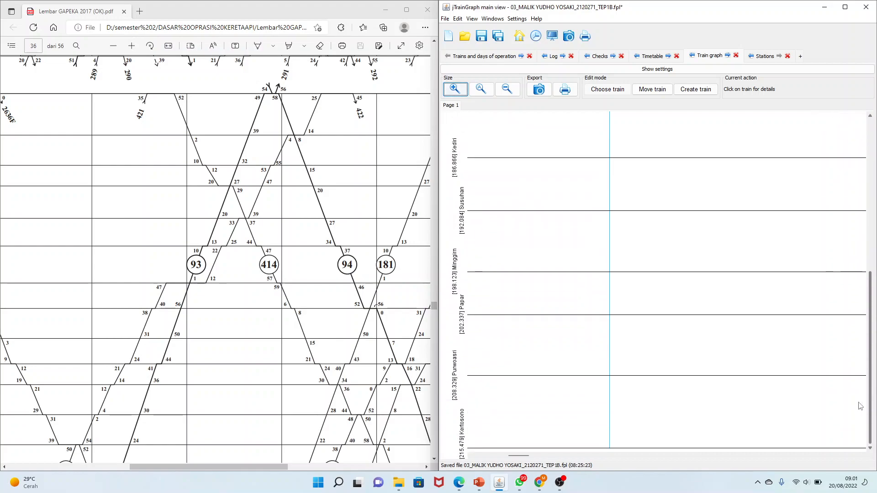
pyautogui.moveTo(528, 456); pyautogui.dragTo(611, 456)
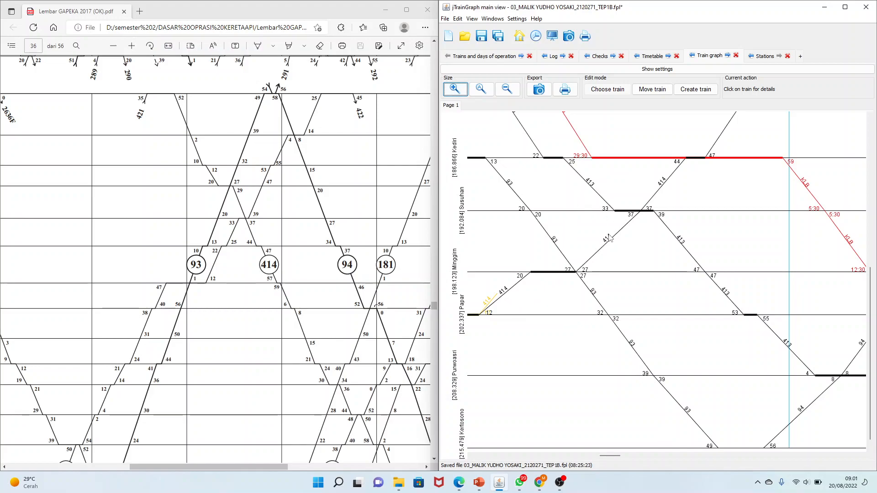
# - Delete the partly filled duplicate train 414 from the timetable of trains heading for Tulungagung
pyautogui.click(654, 57)
pyautogui.click(513, 305)
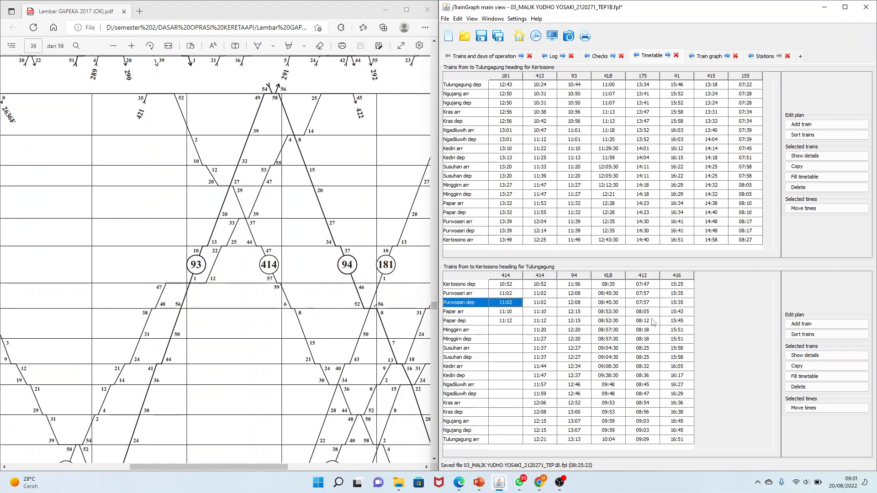
pyautogui.click(804, 356)
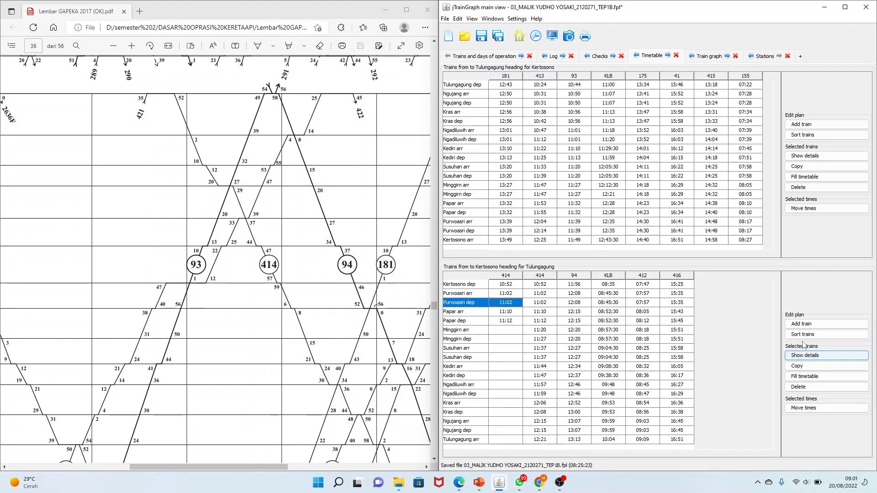
pyautogui.click(830, 389)
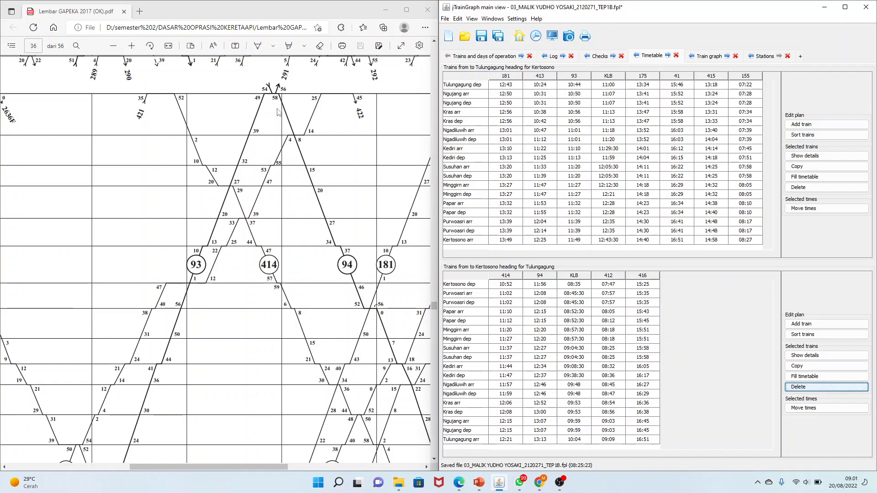
# - Browse the GAPEKA 2017 PDF to the Kertosono–Wlingi graph on page 36 and examine its trains from 8 to 16 o'clock
pyautogui.scroll(-7, 316, 155)
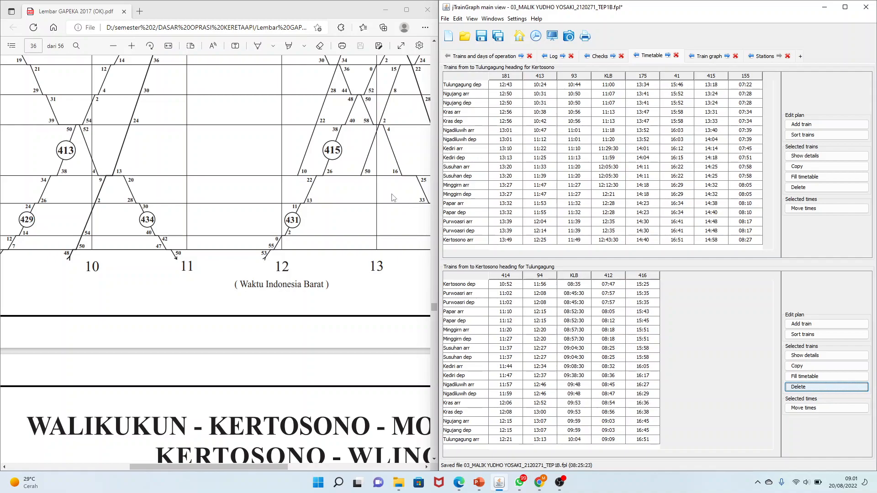
pyautogui.click(113, 45)
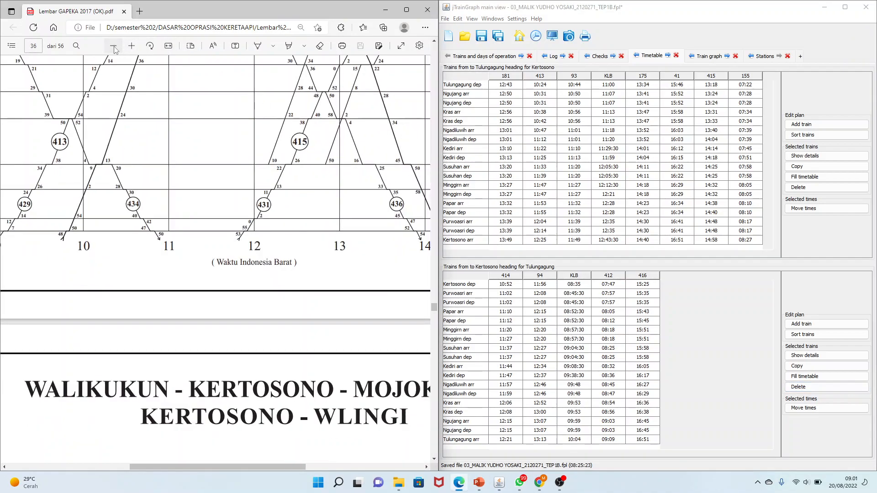
pyautogui.click(114, 47)
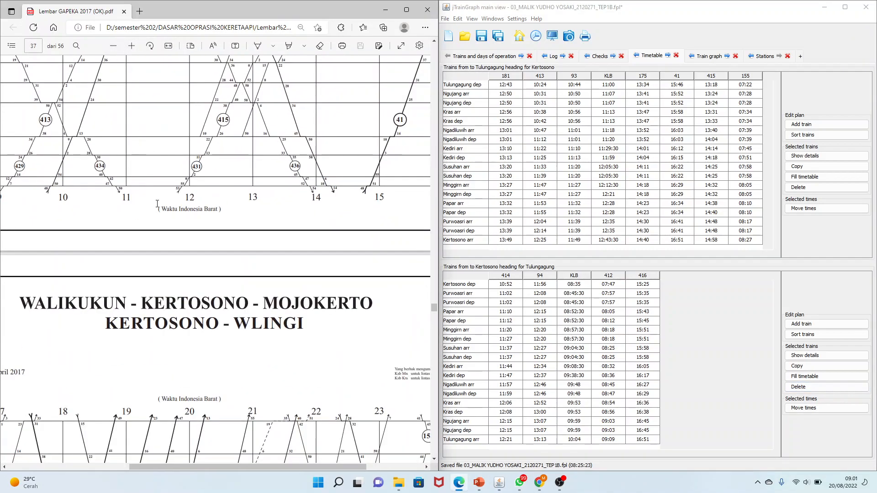
pyautogui.moveTo(433, 308); pyautogui.dragTo(434, 296)
pyautogui.scroll(-7, 264, 260)
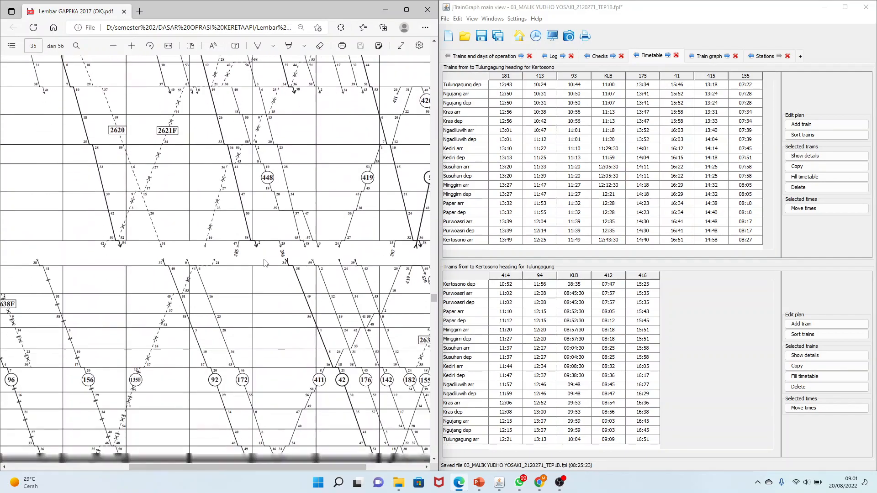
pyautogui.scroll(-5, 264, 263)
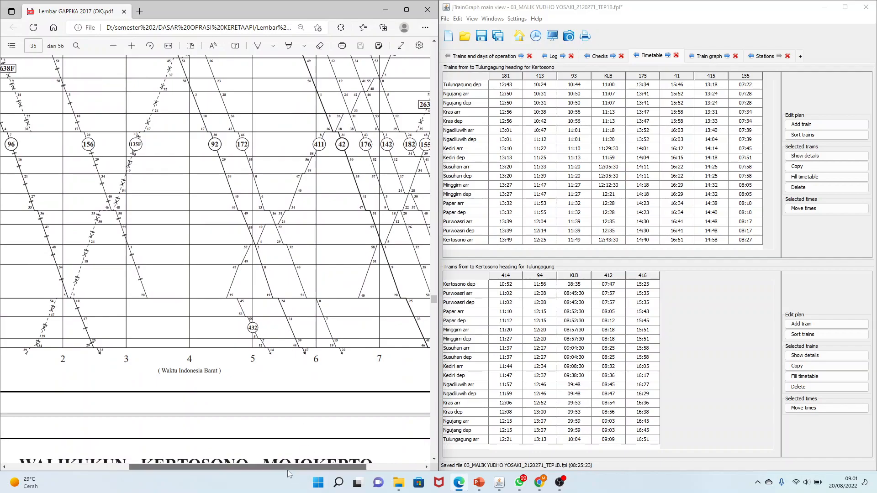
pyautogui.moveTo(287, 470); pyautogui.dragTo(203, 470)
pyautogui.scroll(-15, 178, 321)
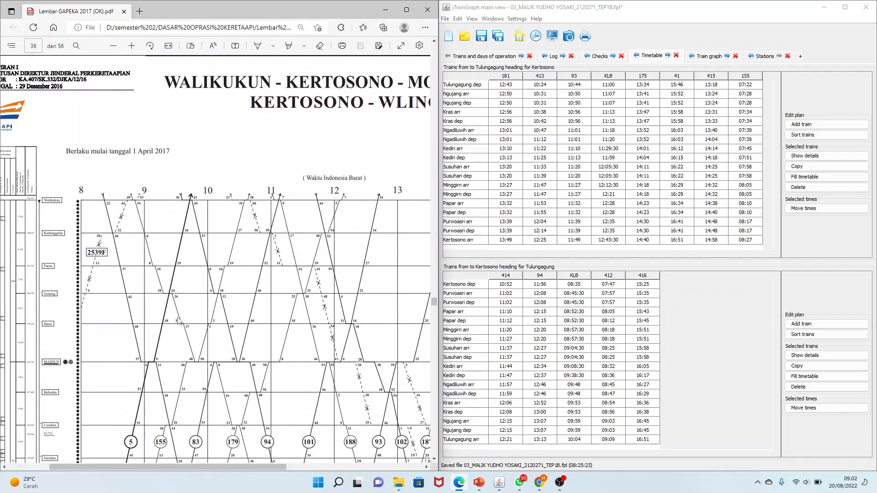
pyautogui.scroll(-9, 178, 321)
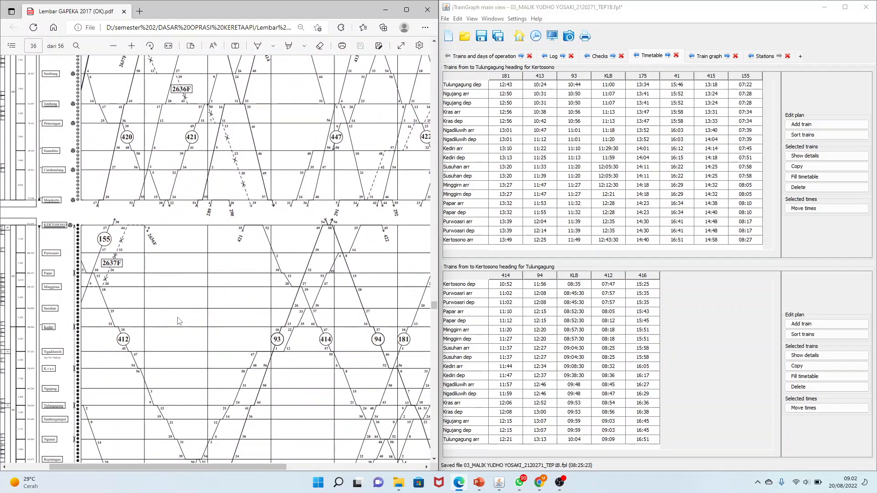
pyautogui.scroll(-4, 178, 322)
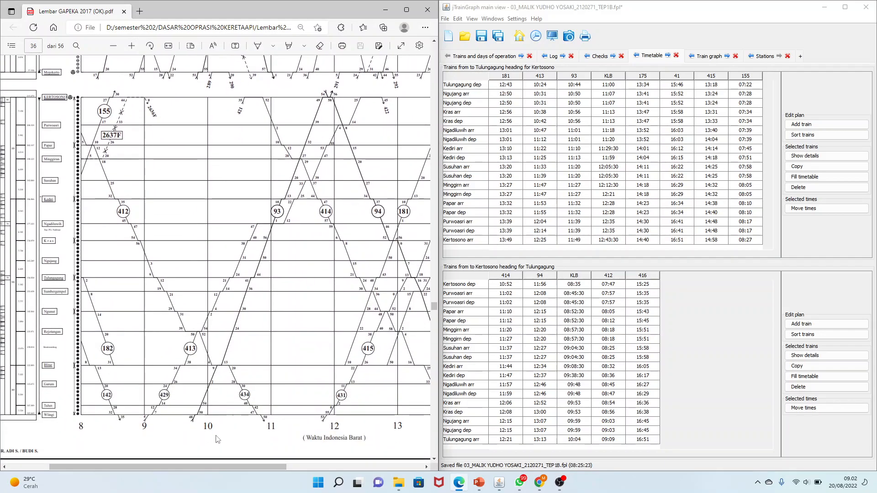
pyautogui.moveTo(212, 467); pyautogui.dragTo(340, 475)
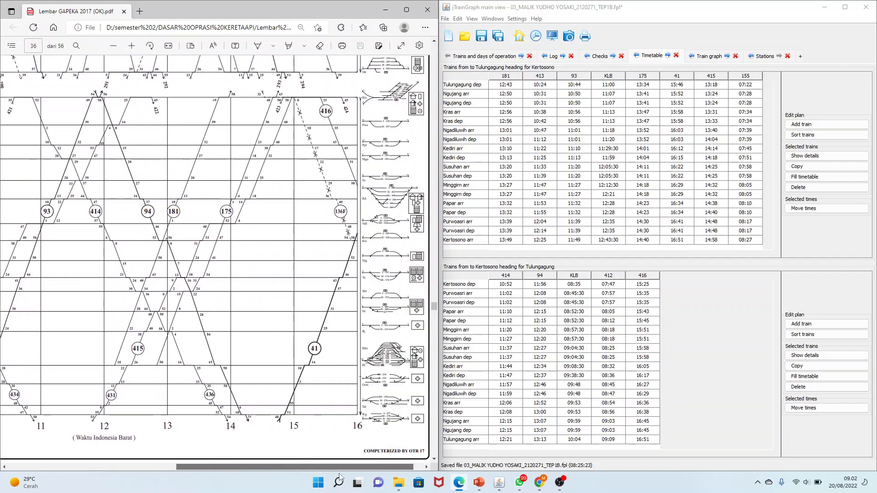
# - Switch to the Excel workbook with the KLB travel-time tables and select the KTS-PWA distance in the departure table
pyautogui.click(386, 15)
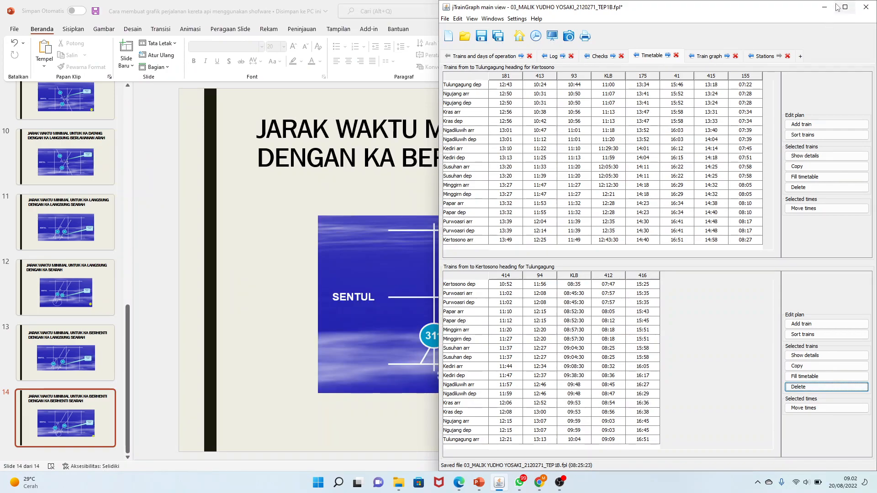
pyautogui.click(830, 9)
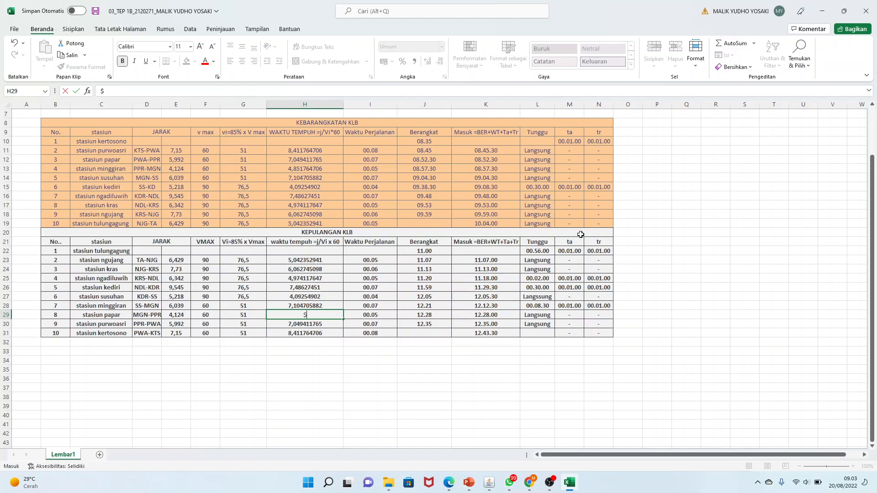
pyautogui.click(677, 196)
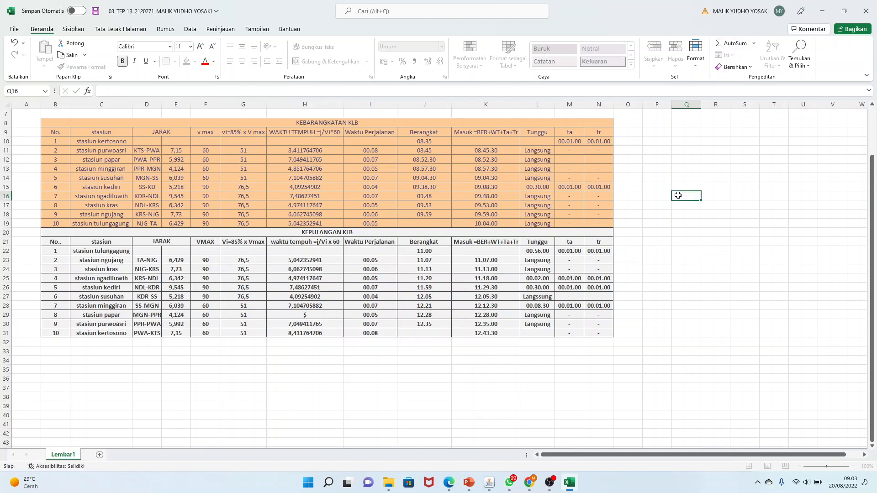
pyautogui.click(691, 281)
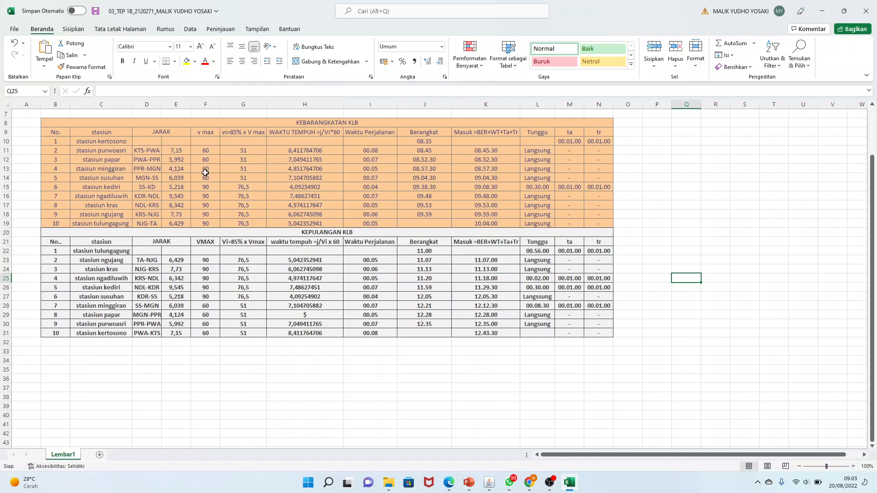
pyautogui.click(183, 152)
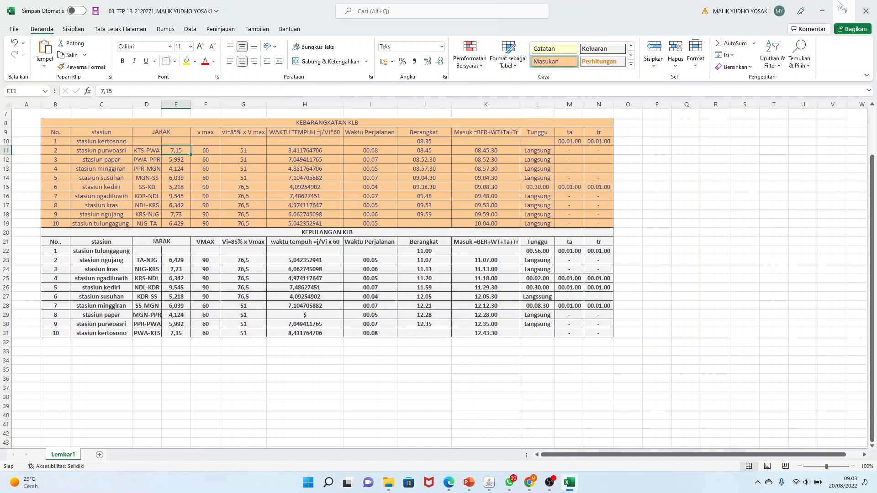
# - Arrange the workbook side by side with the GAPEKA PDF and enlarge the PDF's distance and speed columns beside the Kertosono line stations
pyautogui.moveTo(839, 6)
pyautogui.click(736, 32)
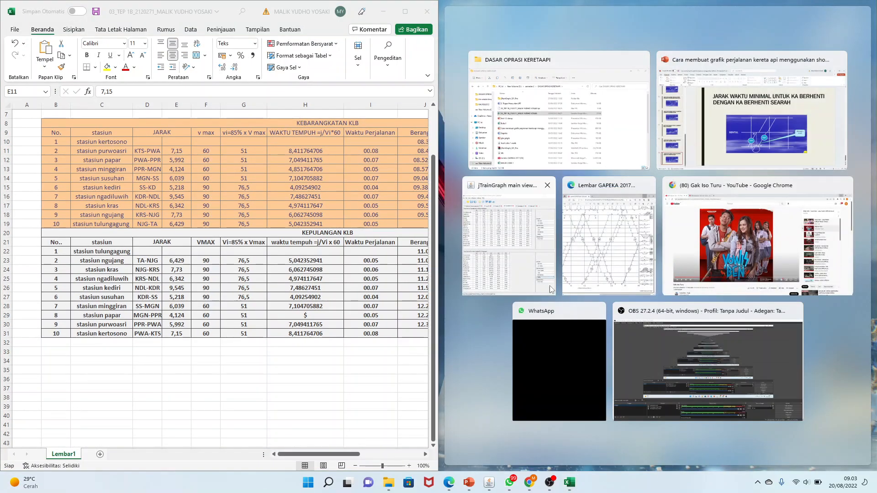
pyautogui.click(605, 229)
pyautogui.click(599, 466)
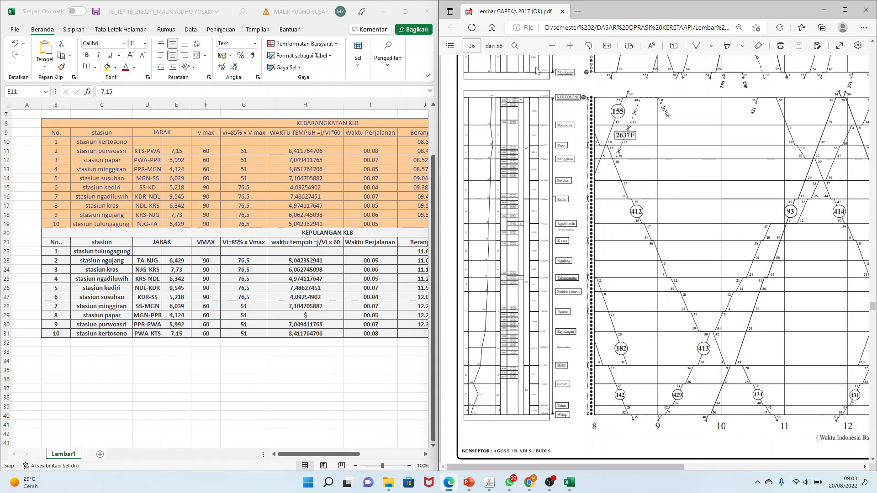
pyautogui.click(571, 45)
pyautogui.click(570, 48)
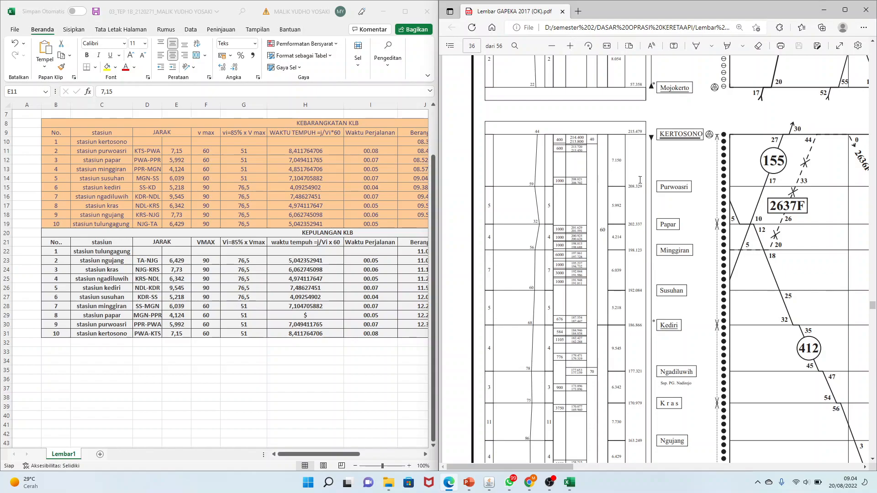
# - Compare the departure table's JARAK values from PWA-PPR through NJG-TA with the station distances in the GAPEKA PDF
pyautogui.click(177, 160)
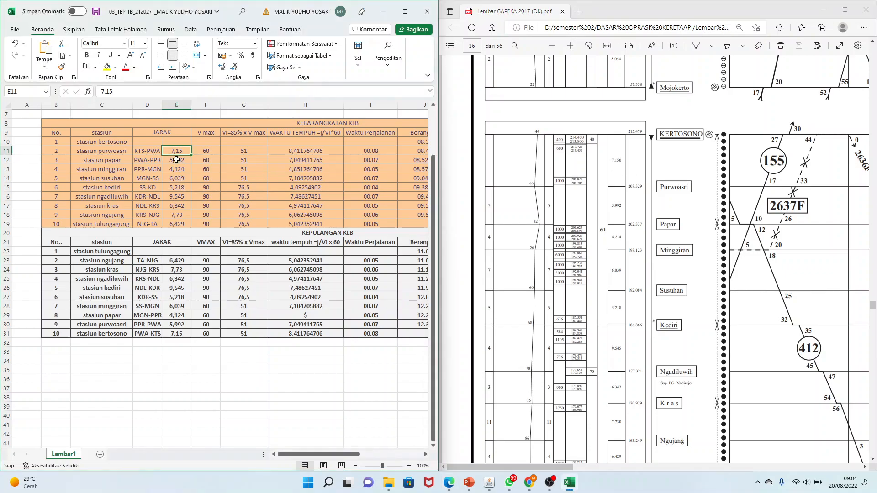
pyautogui.click(177, 160)
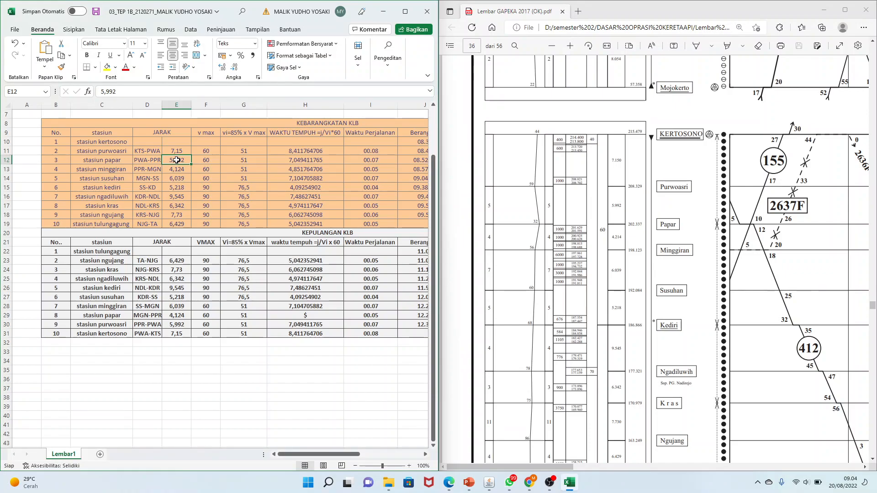
pyautogui.click(180, 170)
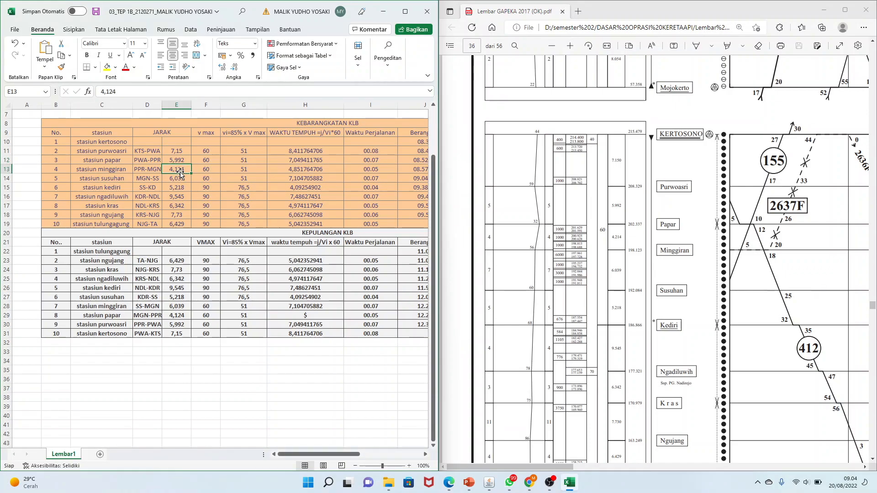
pyautogui.click(180, 179)
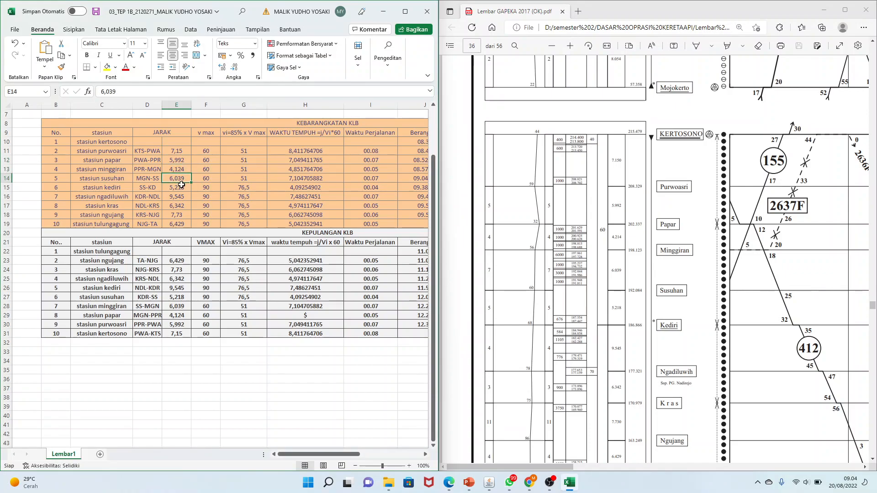
pyautogui.click(182, 189)
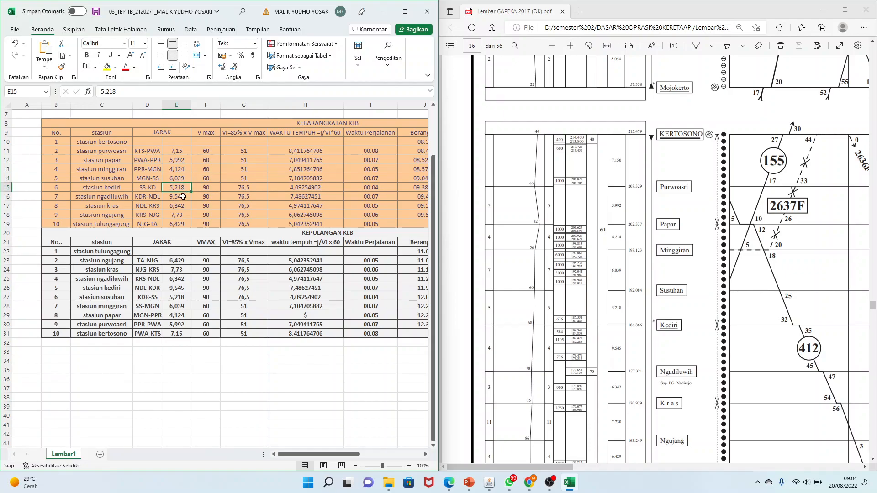
pyautogui.click(180, 197)
pyautogui.click(180, 205)
pyautogui.click(179, 215)
pyautogui.click(181, 225)
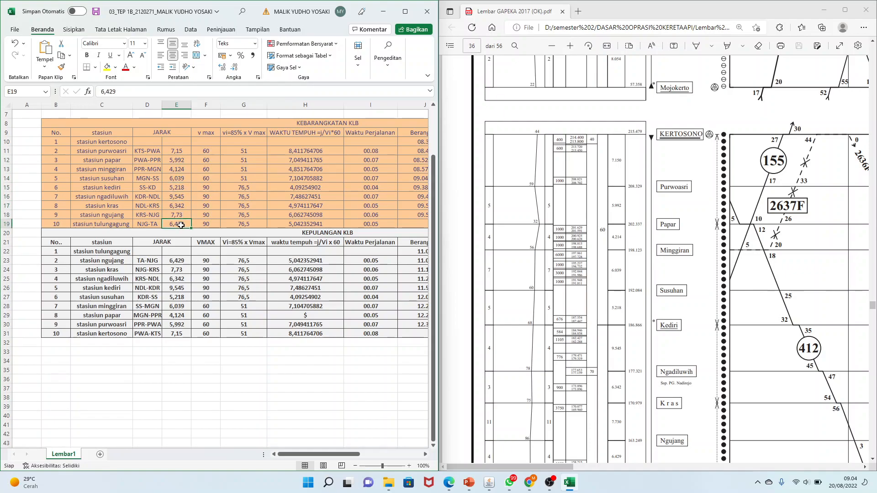
# - Compare the departure table's v max values with the maximum speed column in the GAPEKA PDF down to Tulungagung
pyautogui.click(208, 151)
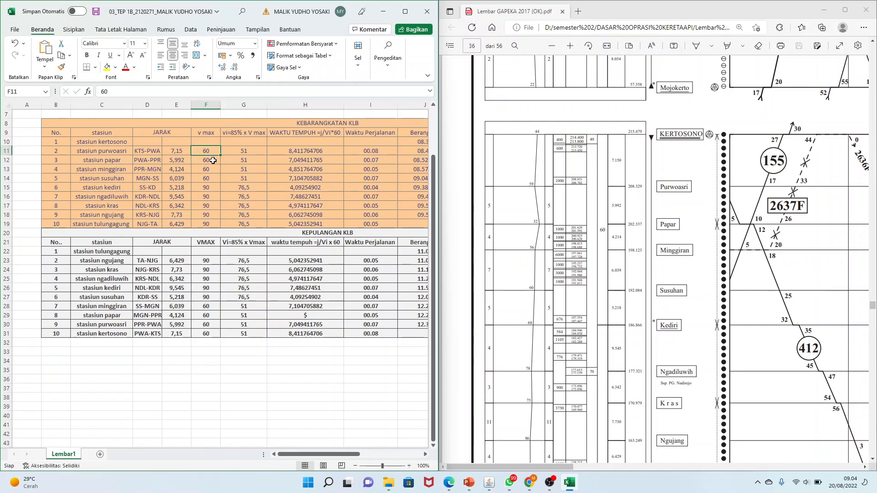
pyautogui.click(213, 160)
pyautogui.click(211, 169)
pyautogui.click(209, 183)
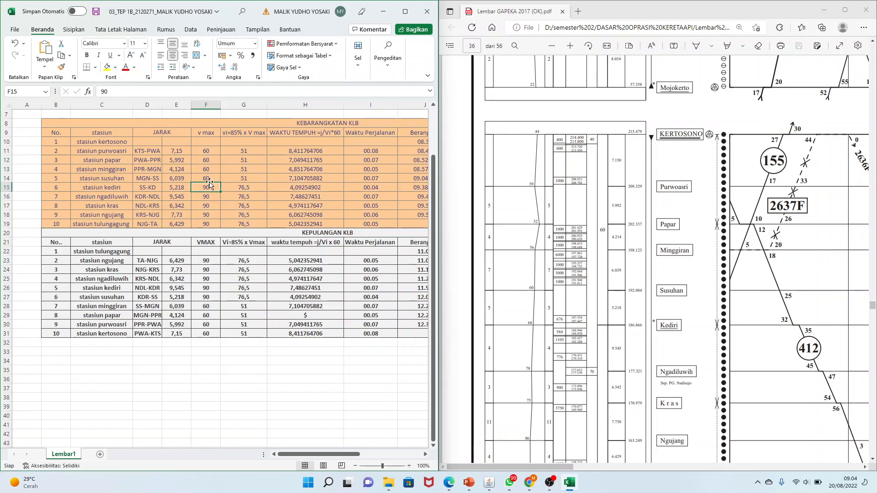
pyautogui.click(210, 152)
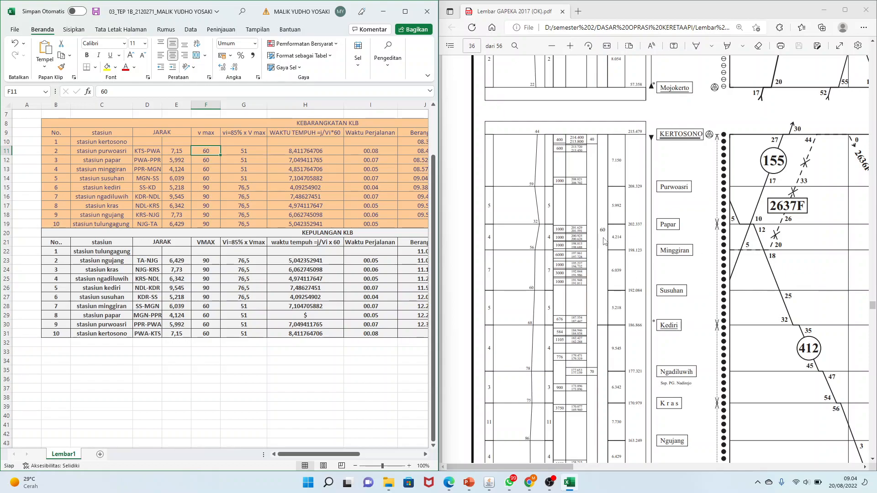
pyautogui.click(212, 180)
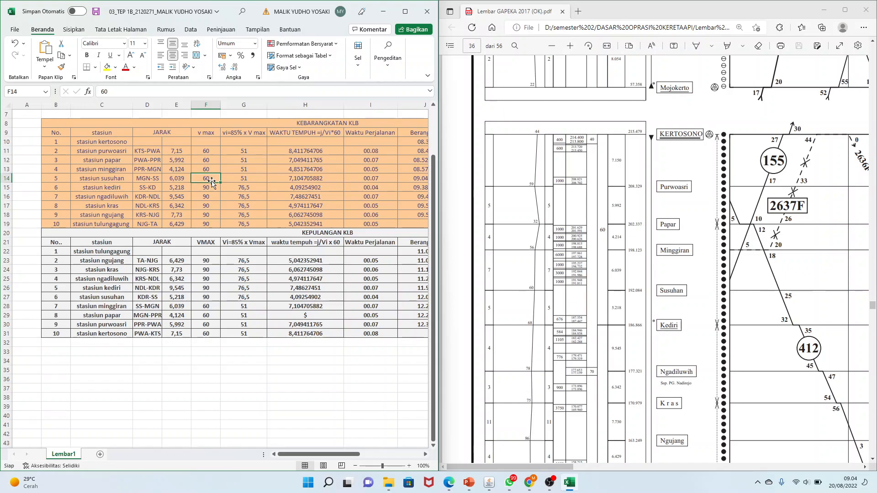
pyautogui.scroll(-5, 568, 281)
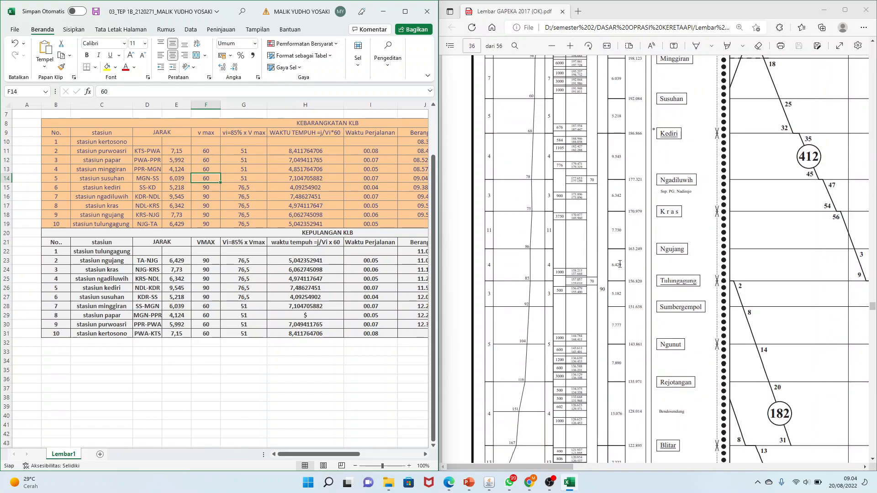
# - Review the departure table's v max entries for the Purwoasri, Susuhan, Kediri, Ngadiluwih and Kras rows
pyautogui.click(205, 189)
pyautogui.click(206, 198)
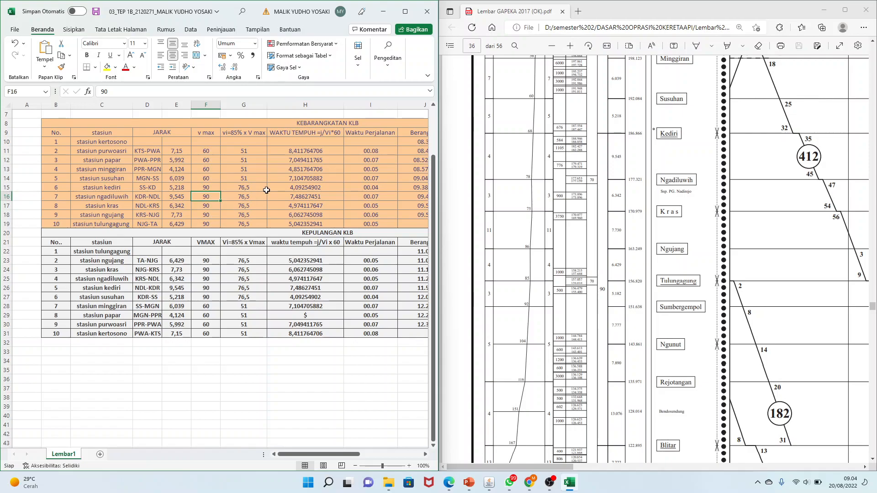
pyautogui.click(207, 151)
pyautogui.click(215, 178)
pyautogui.click(210, 206)
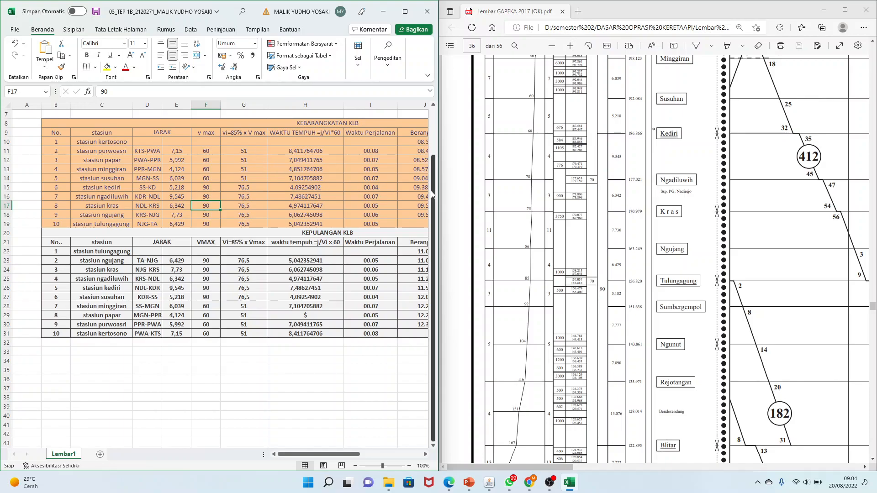
# - Replace the fixed vi value in the departure table's KTS-PWA row with the formula =85%*F11
pyautogui.scroll(2, 397, 190)
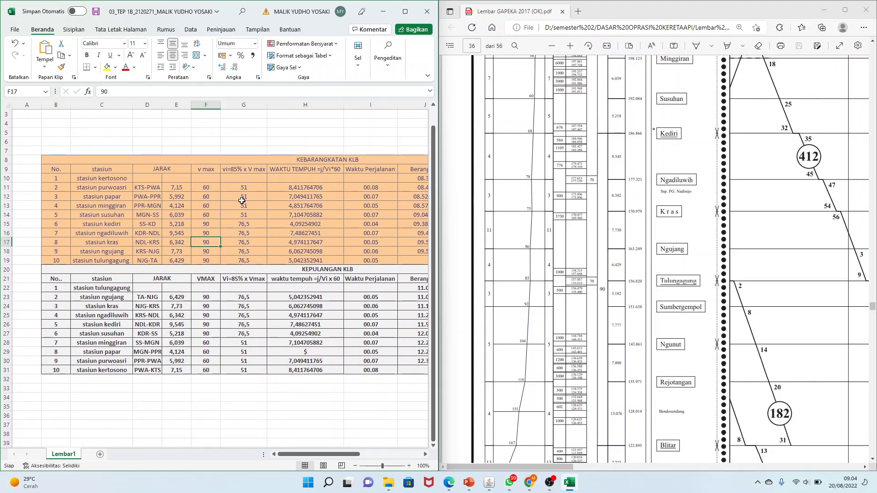
pyautogui.click(232, 187)
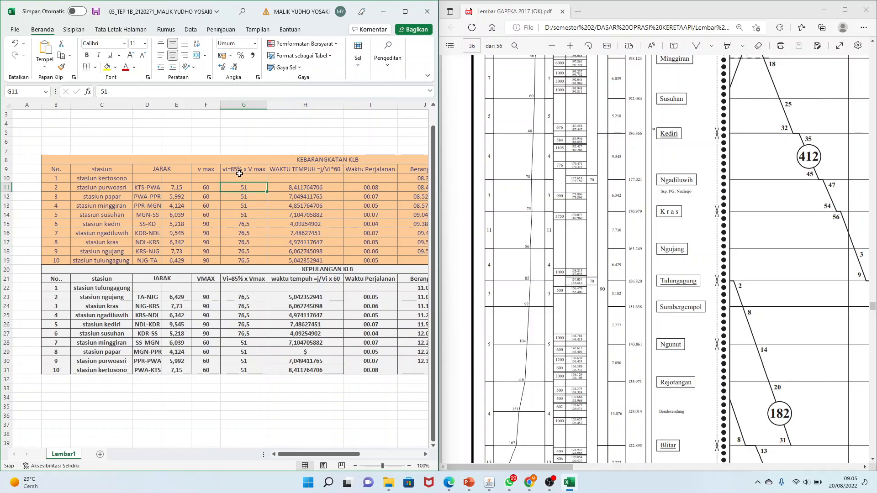
pyautogui.click(243, 218)
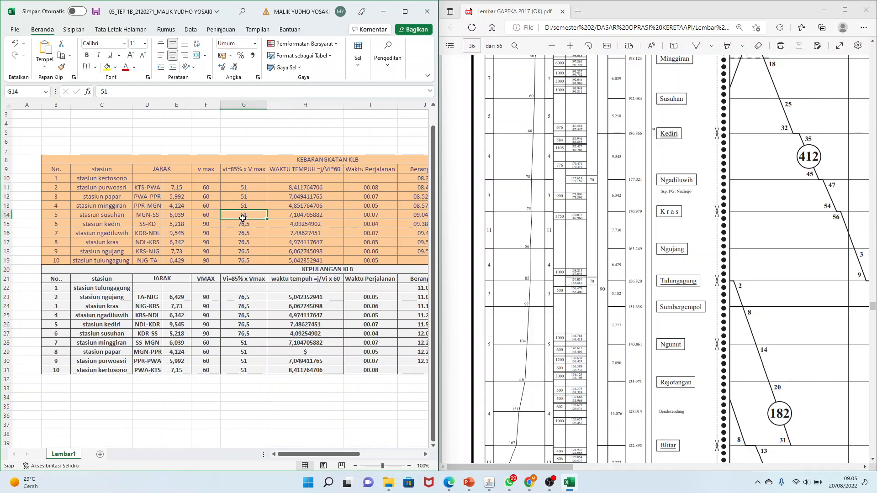
pyautogui.doubleClick(246, 188)
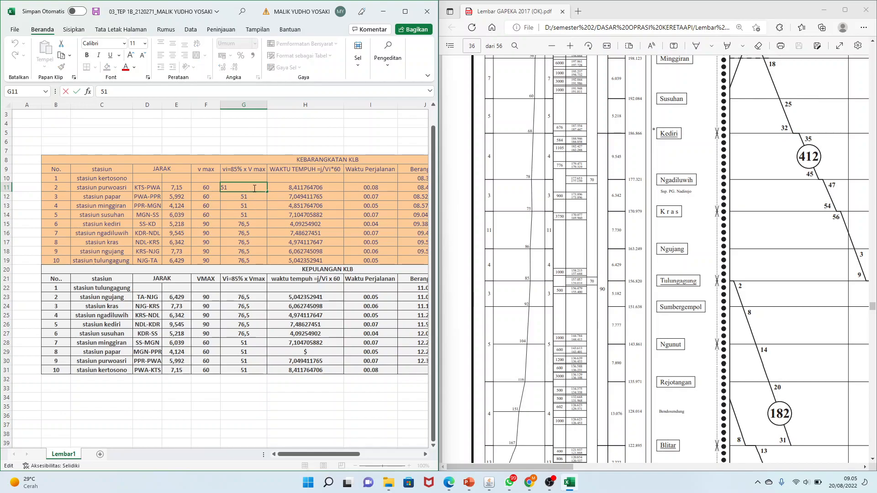
pyautogui.press('Return')
pyautogui.doubleClick(252, 189)
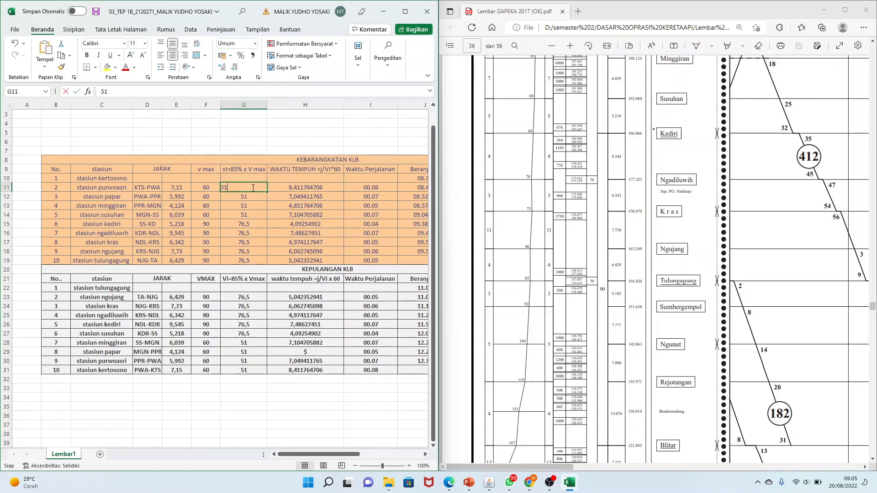
pyautogui.click(254, 199)
pyautogui.click(253, 188)
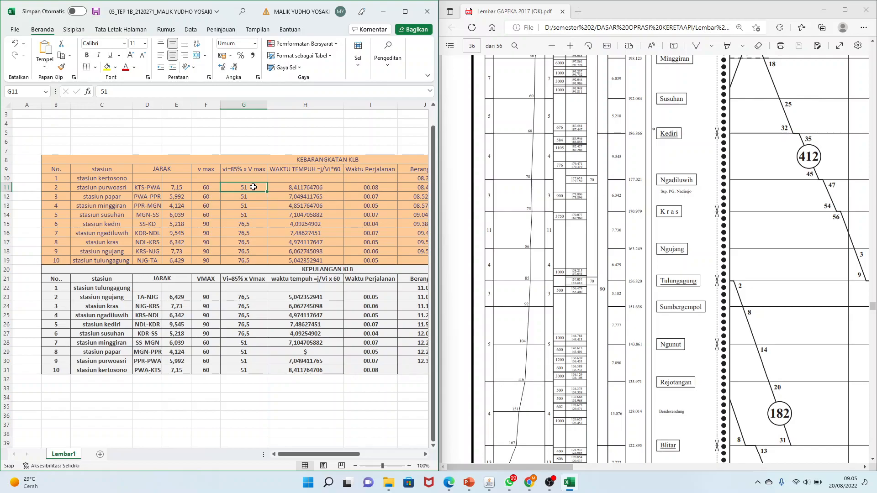
pyautogui.press('BackSpace')
pyautogui.write('=')
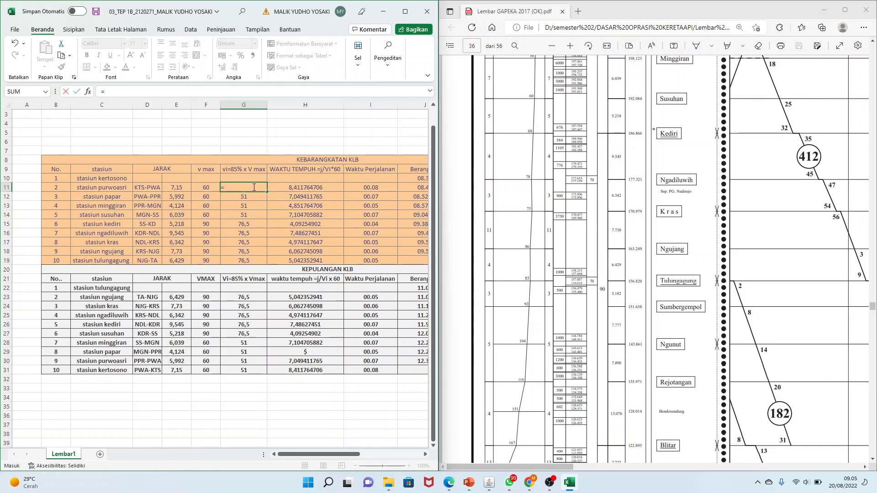
pyautogui.write('85')
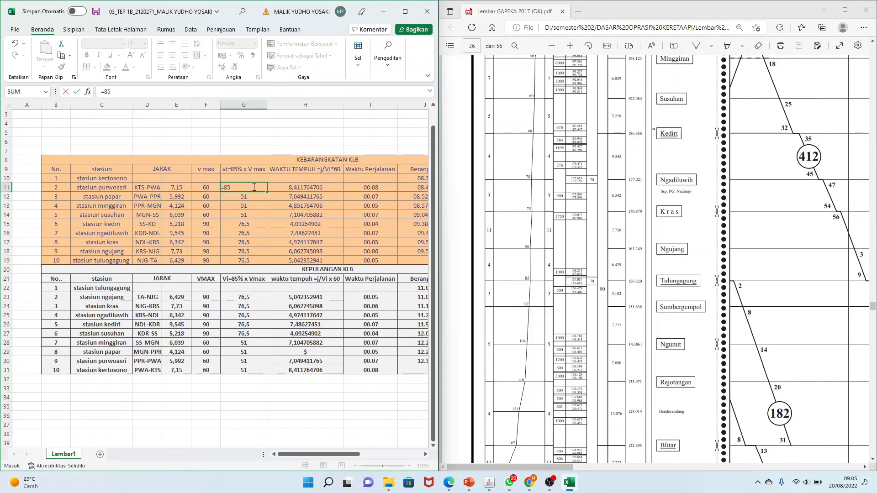
pyautogui.write('%*F11')
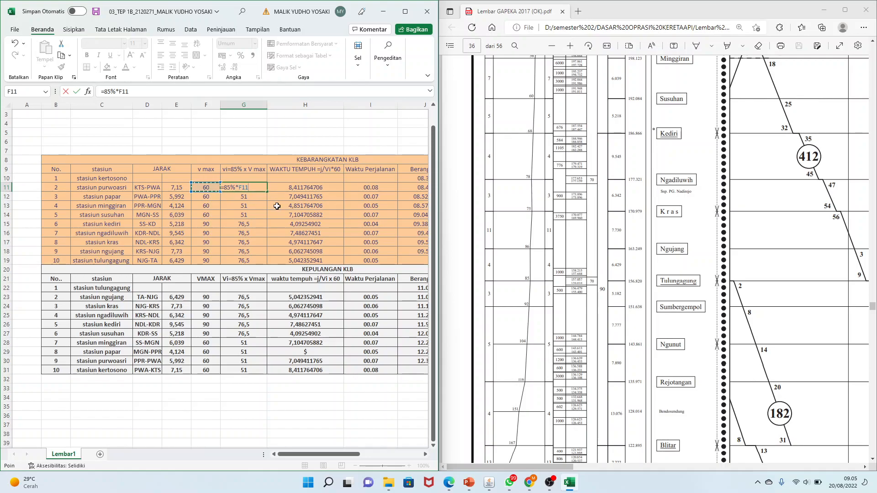
pyautogui.press('Return')
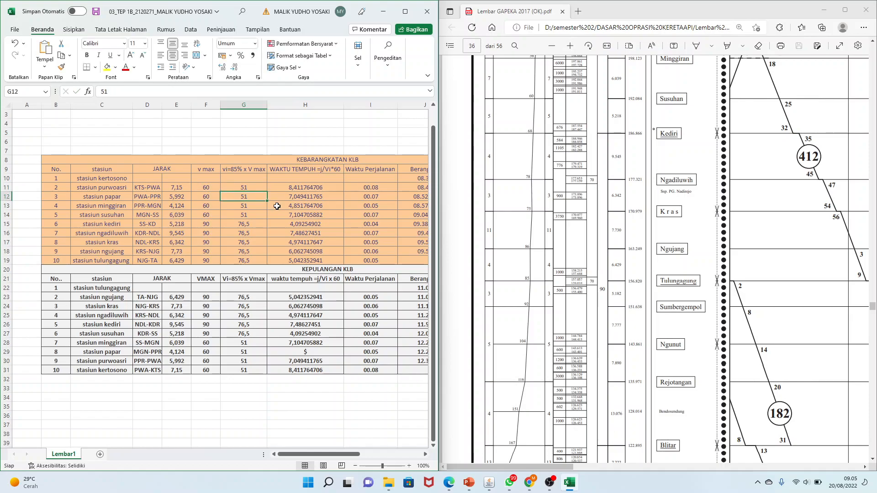
# - Inspect the departure table's vi formulas in the Papar, Kediri and Tulungagung rows
pyautogui.click(257, 225)
pyautogui.click(250, 194)
pyautogui.click(258, 223)
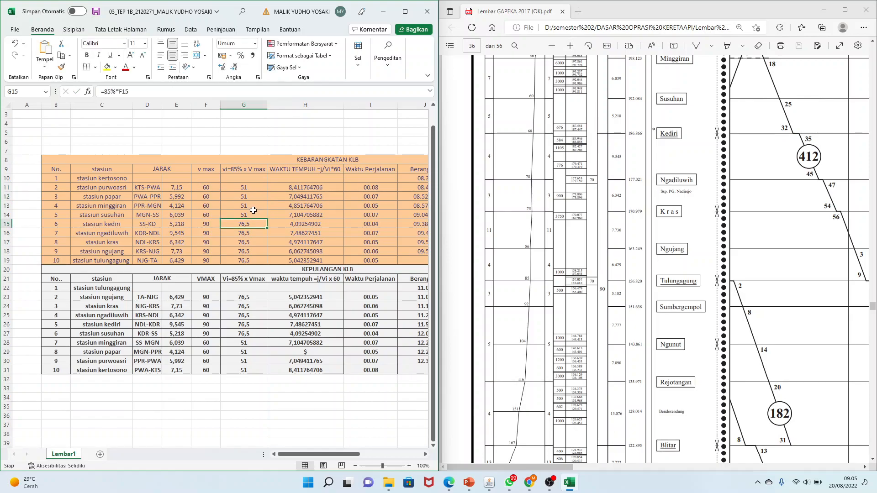
pyautogui.click(252, 201)
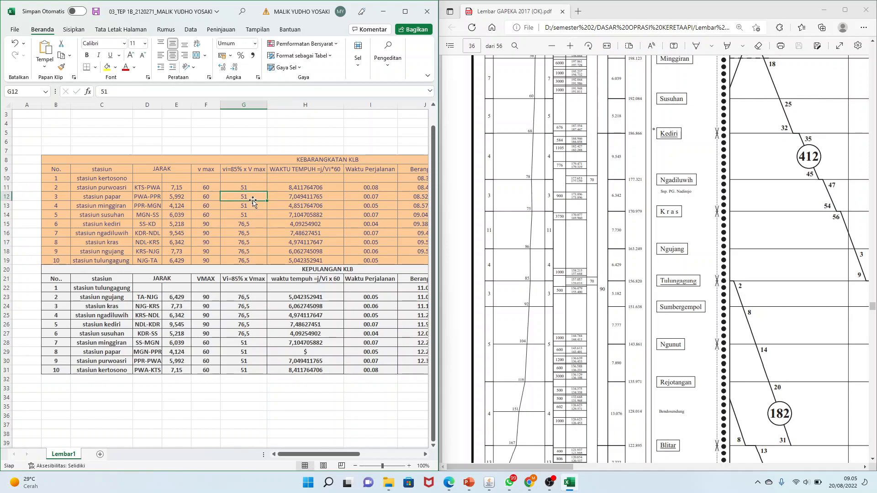
pyautogui.doubleClick(260, 224)
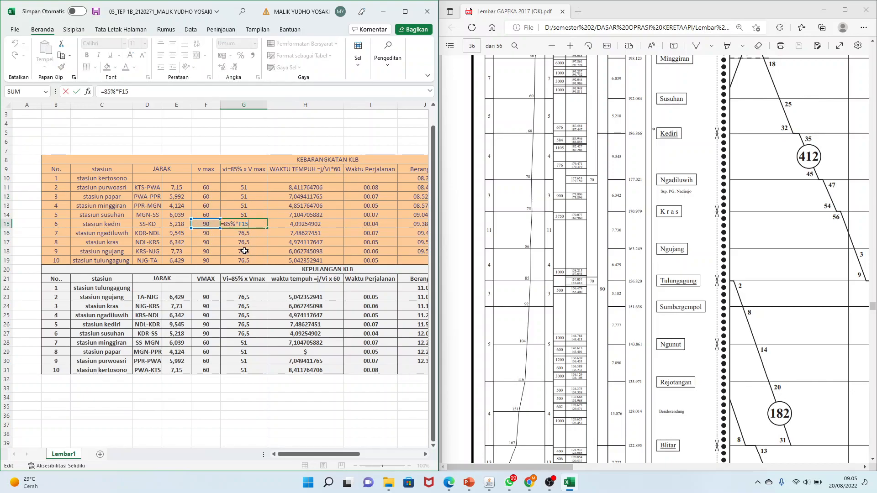
pyautogui.press('Escape')
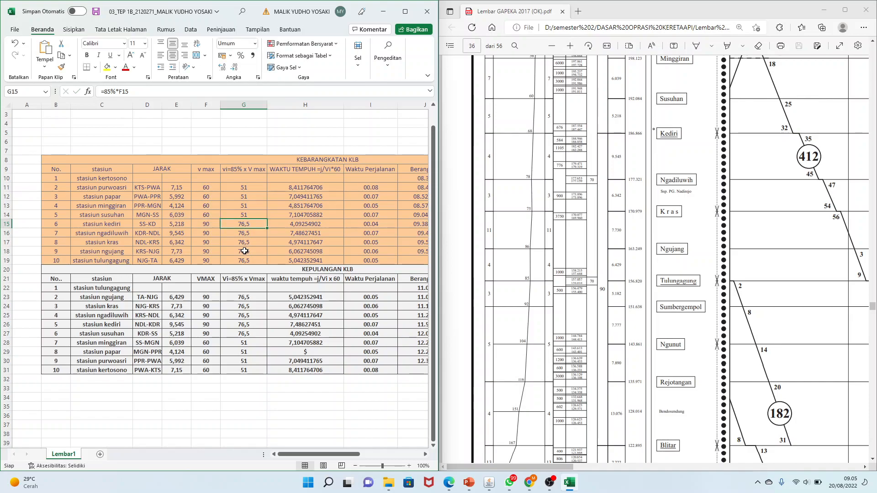
pyautogui.click(243, 260)
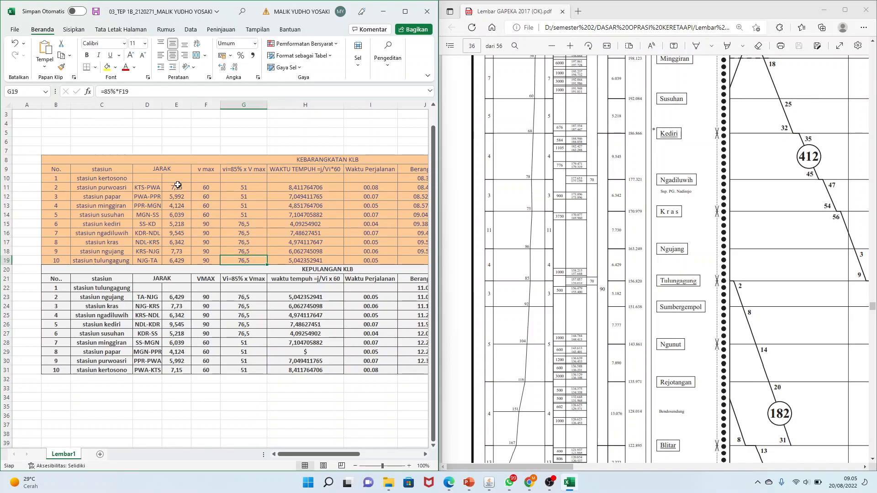
# - Rebuild the departure table's WAKTU TEMPUH formula for stasiun purwoasri as =E11/G11*60, using the distance and vi cells
pyautogui.moveTo(320, 454); pyautogui.dragTo(331, 454)
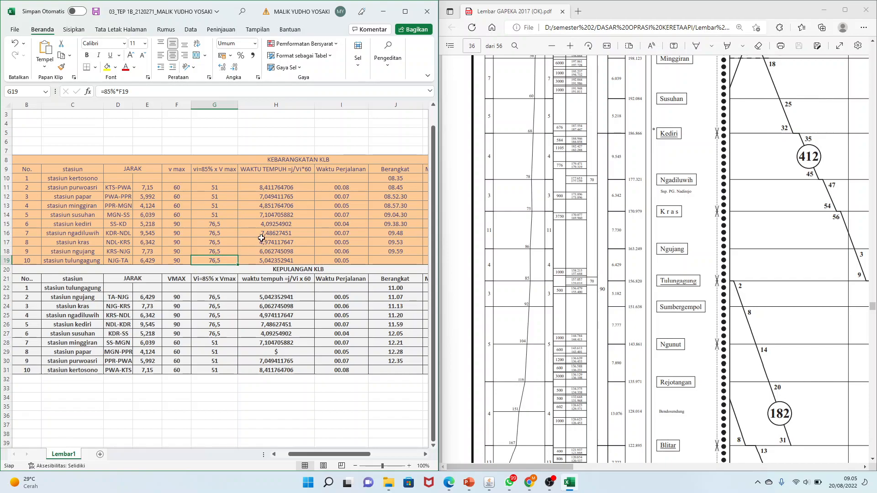
pyautogui.click(278, 188)
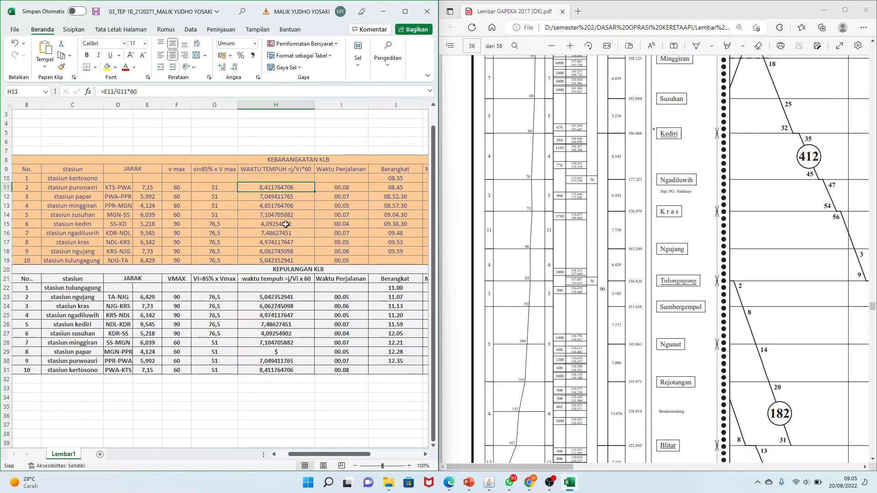
pyautogui.doubleClick(281, 187)
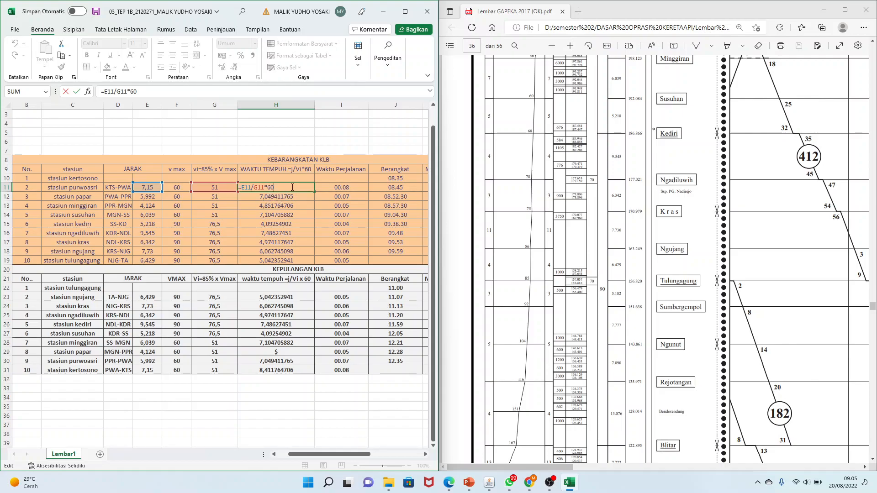
pyautogui.press('BackSpace')
pyautogui.press('BackSpace')
pyautogui.press('BackSpace')
pyautogui.press('BackSpace')
pyautogui.press('BackSpace')
pyautogui.press('BackSpace')
pyautogui.press('BackSpace')
pyautogui.press('BackSpace')
pyautogui.press('BackSpace')
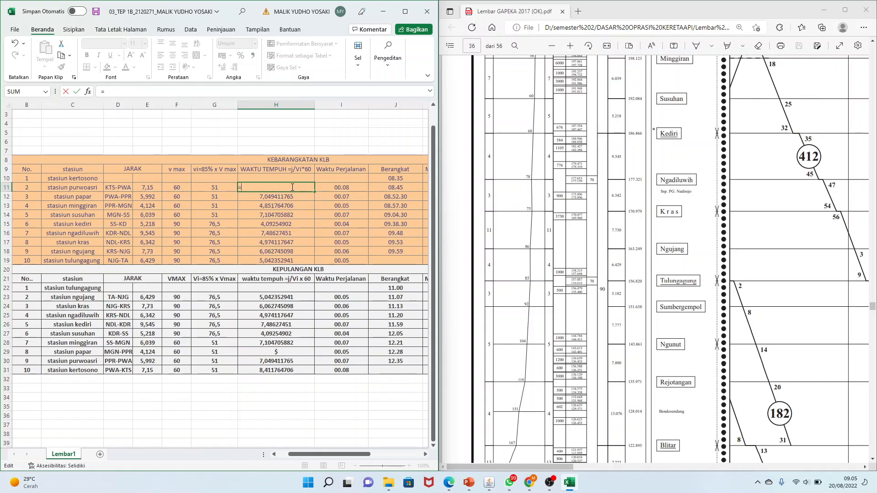
pyautogui.click(148, 187)
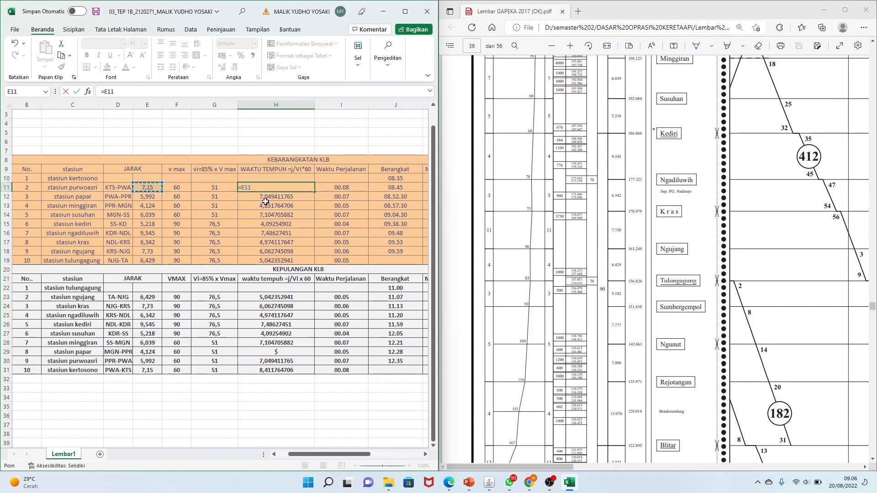
pyautogui.write('/')
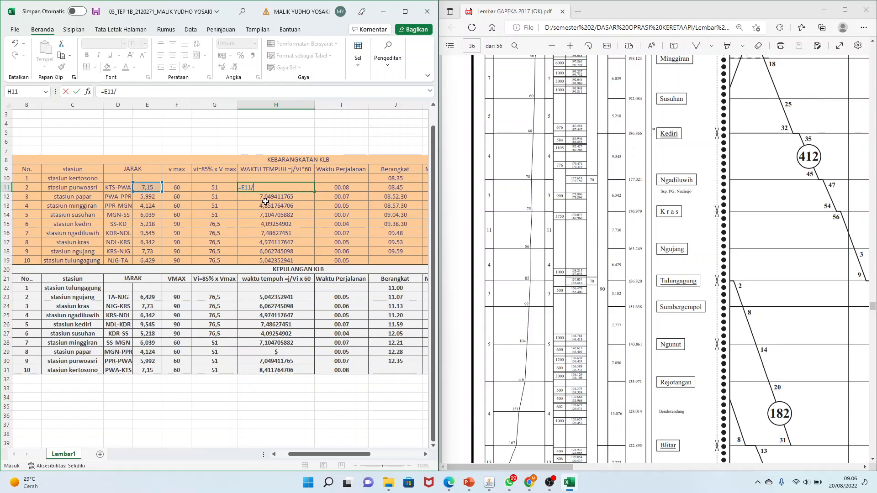
pyautogui.click(224, 187)
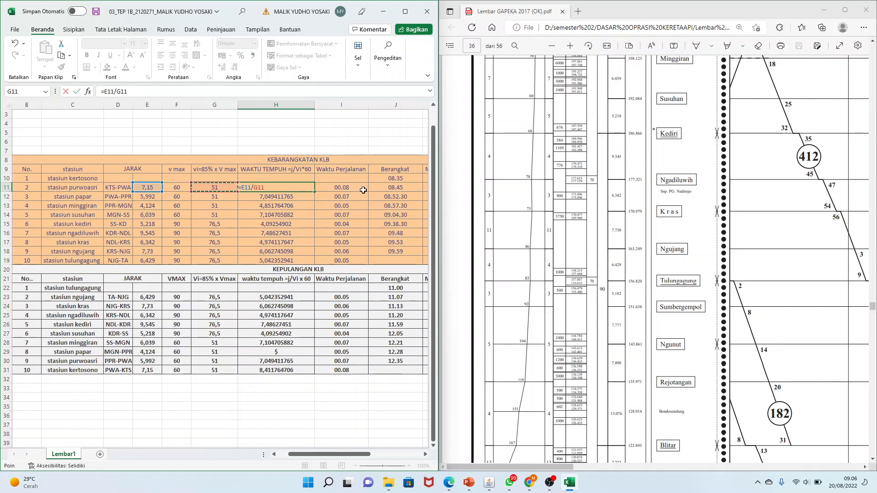
pyautogui.write('*6')
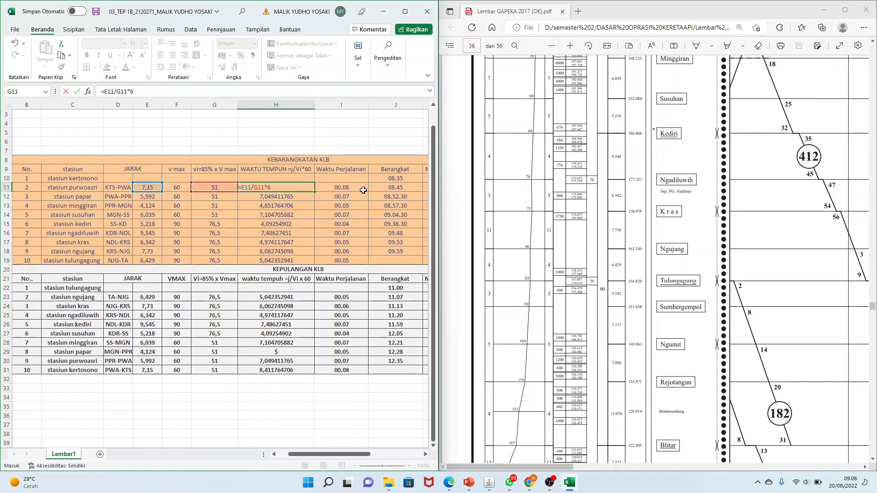
pyautogui.write('0')
pyautogui.press('Return')
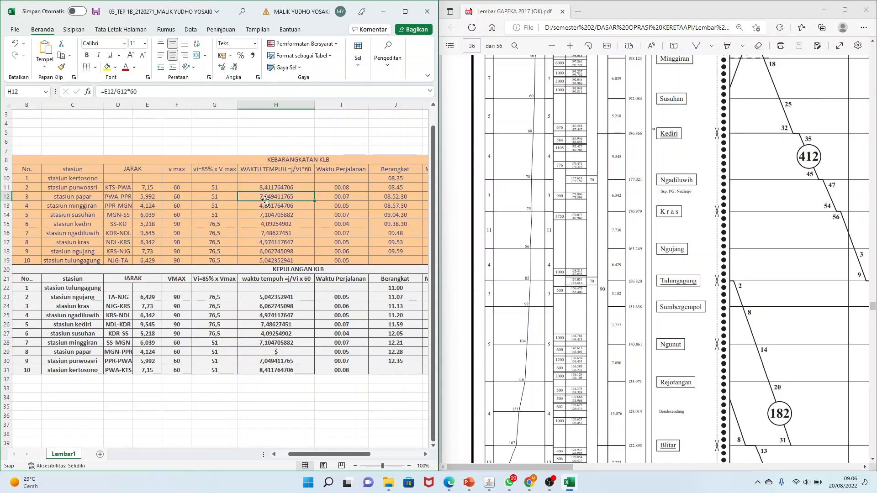
# - Inspect the WAKTU TEMPUH formulas in the departure table's Papar, Kediri and Ngujang rows
pyautogui.click(278, 221)
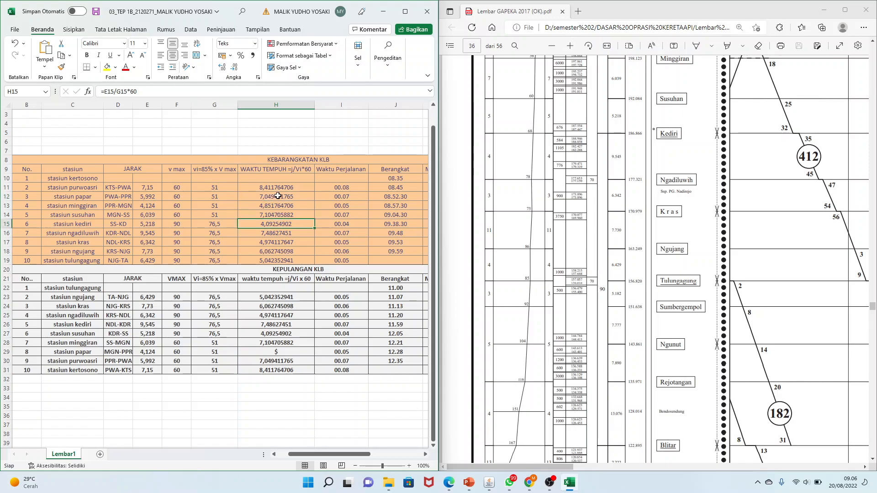
pyautogui.click(278, 196)
pyautogui.click(290, 224)
pyautogui.click(288, 252)
pyautogui.click(287, 224)
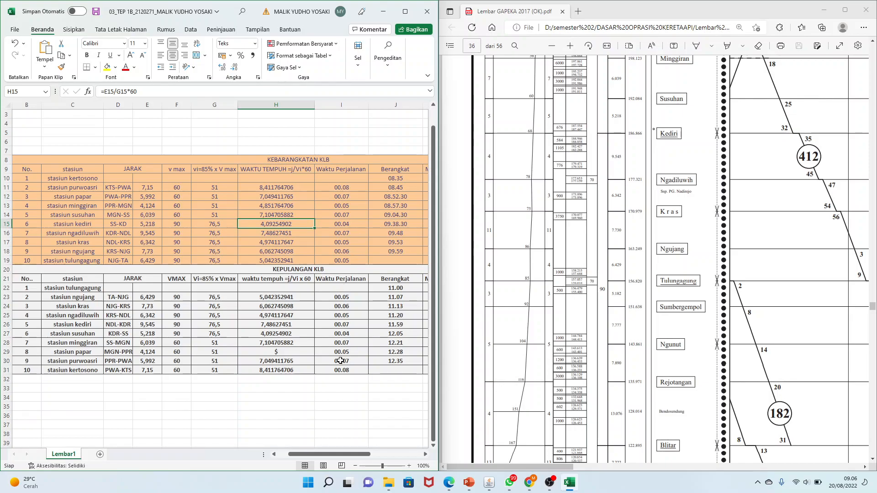
# - Replace the GAPEKA PDF beside the workbook with the PowerPoint presentation and show slide 6 on rounding travel-time minutes
pyautogui.moveTo(355, 454); pyautogui.dragTo(385, 455)
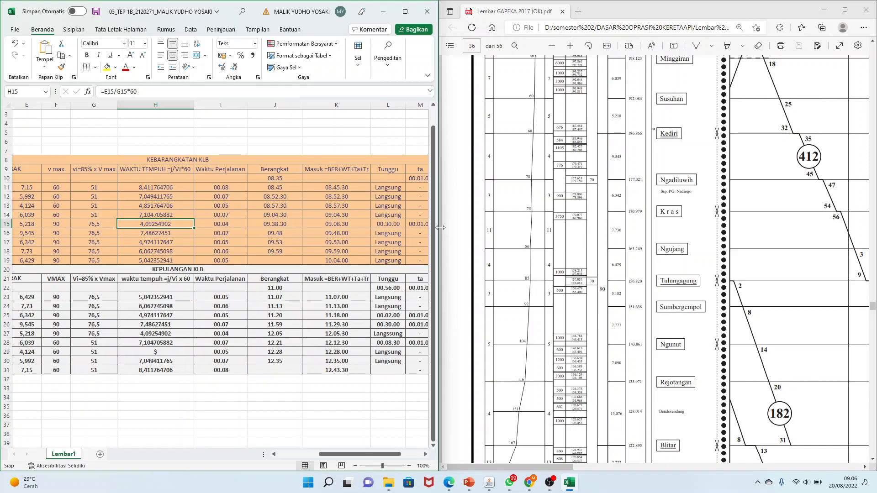
pyautogui.click(824, 9)
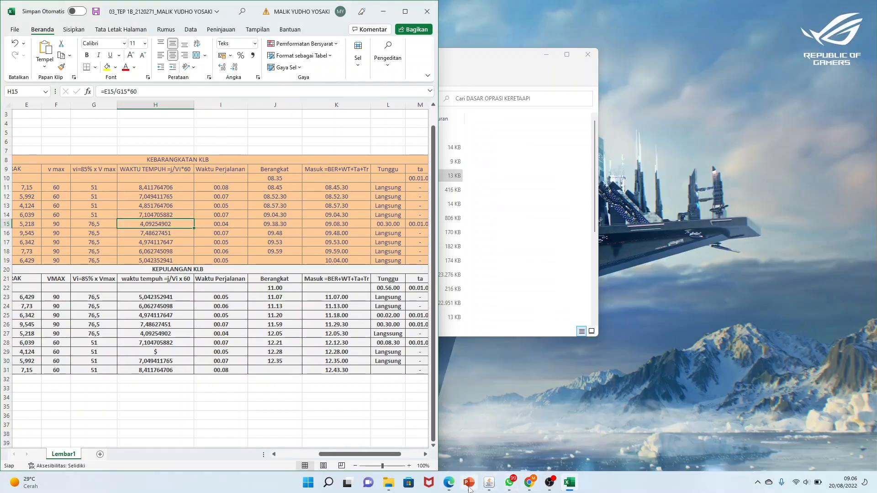
pyautogui.moveTo(469, 483)
pyautogui.click(473, 451)
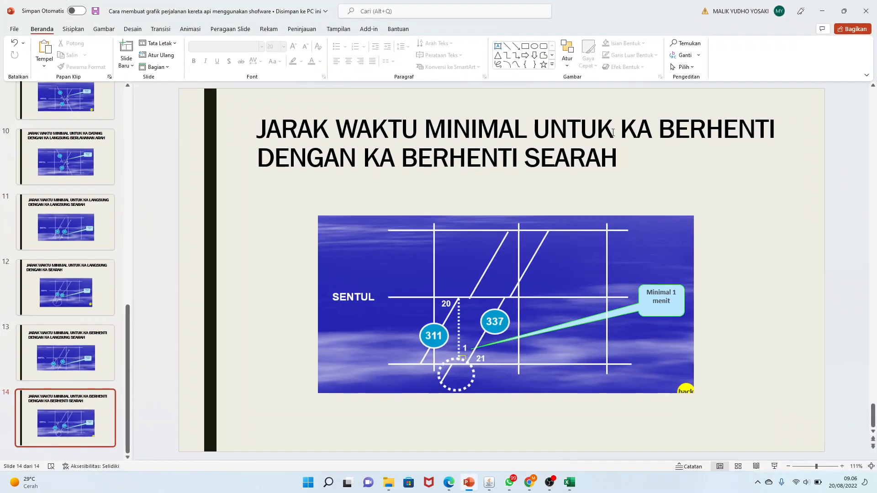
pyautogui.moveTo(852, 14)
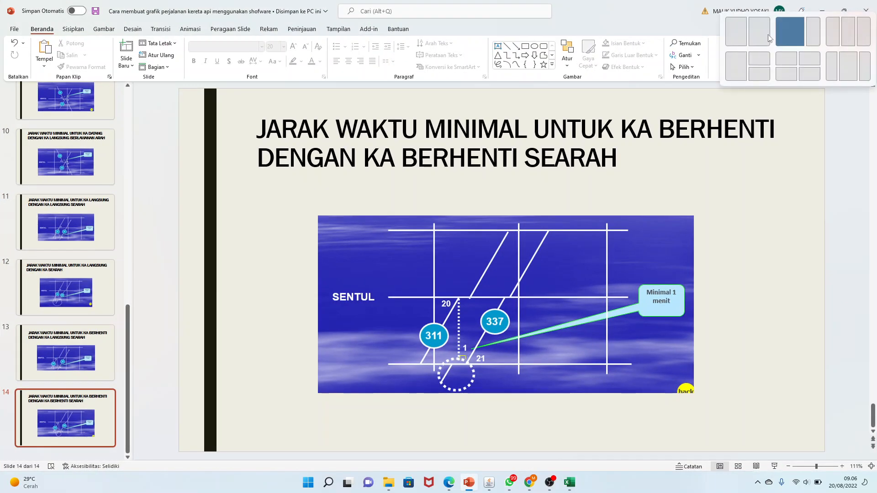
pyautogui.click(756, 27)
pyautogui.click(471, 209)
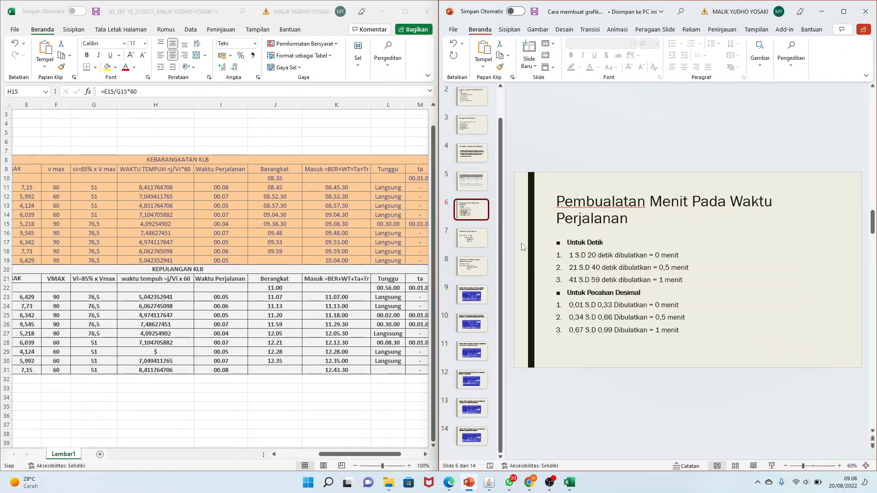
# - Compare the Waktu Perjalanan times in the departure table with the WAKTU TEMPUH decimals and the rounding rules on slide 6
pyautogui.click(224, 189)
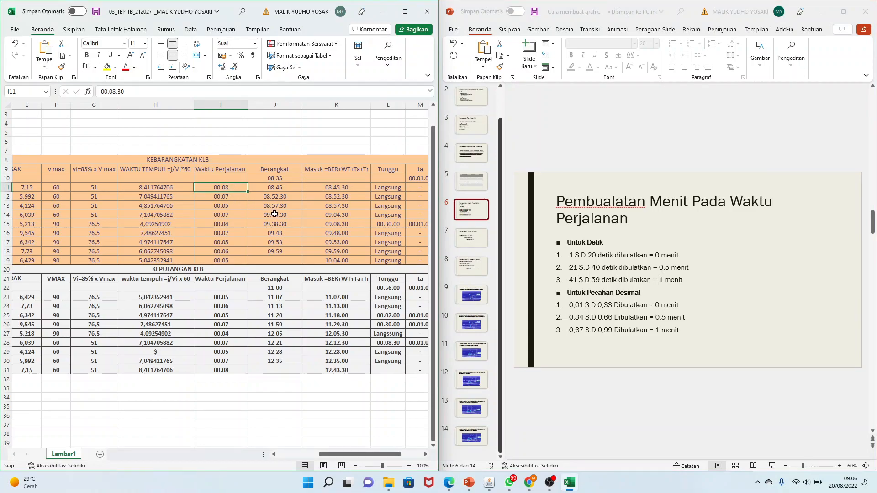
pyautogui.click(148, 187)
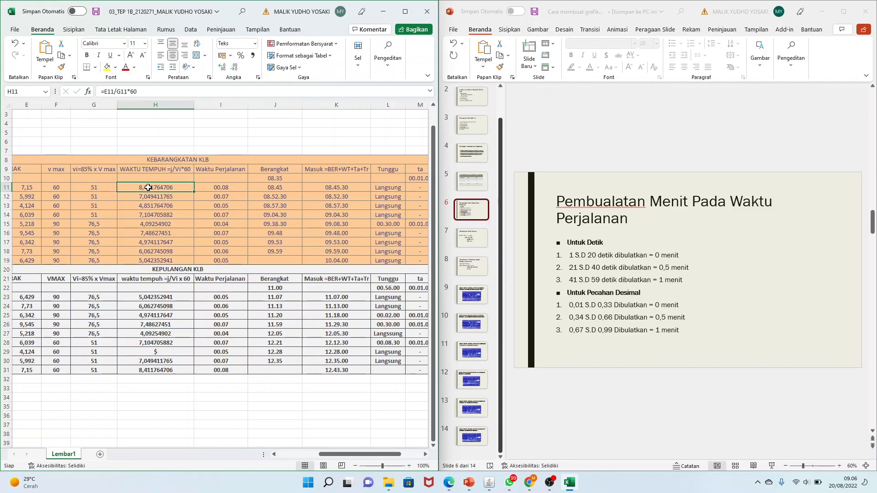
pyautogui.doubleClick(218, 188)
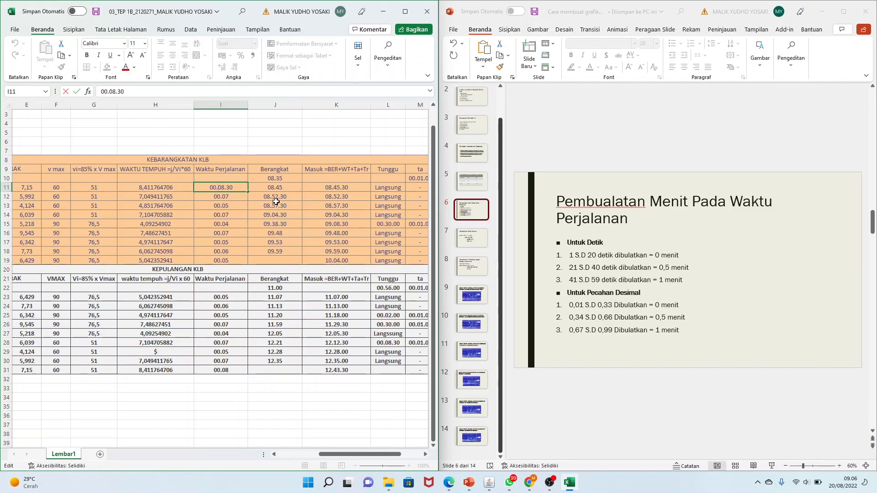
pyautogui.click(226, 197)
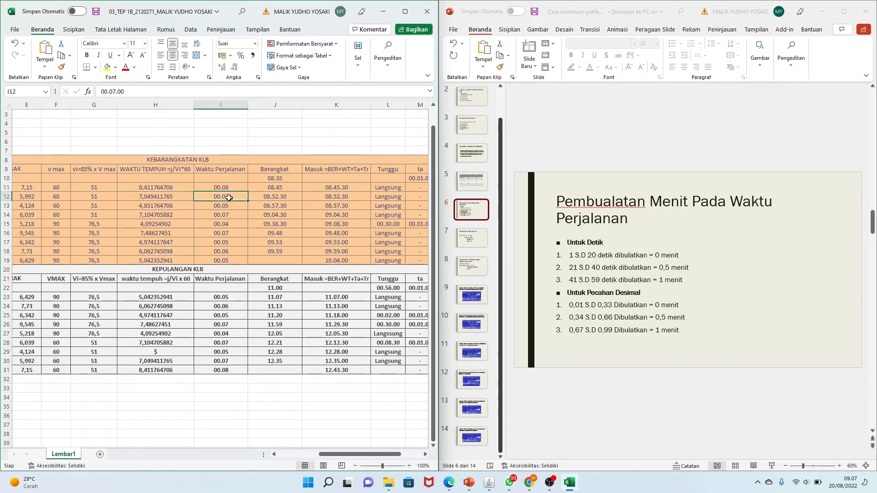
pyautogui.click(232, 207)
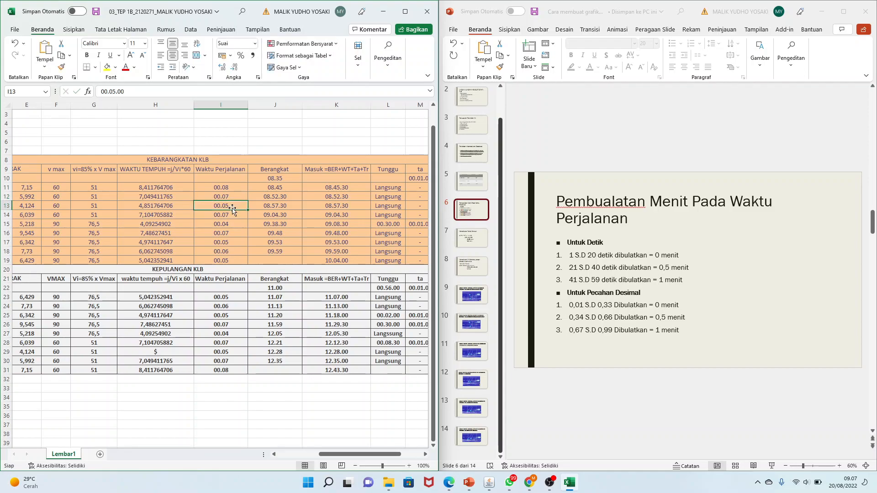
pyautogui.doubleClick(232, 206)
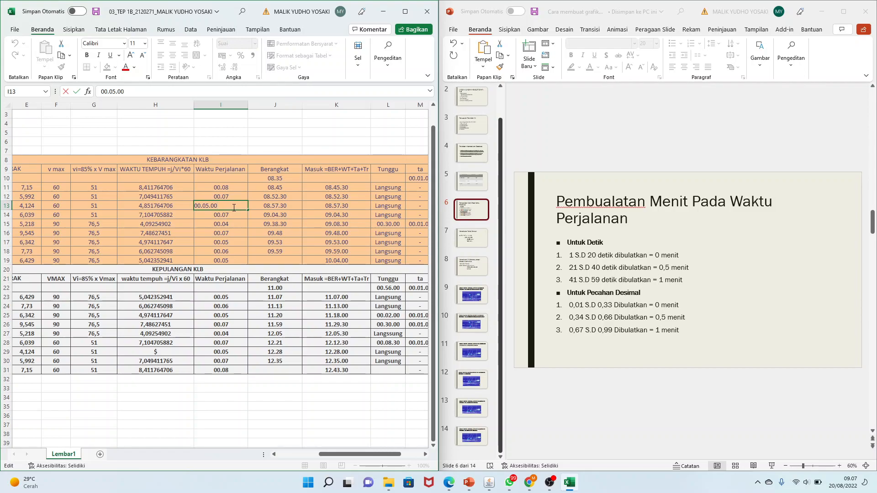
pyautogui.click(235, 217)
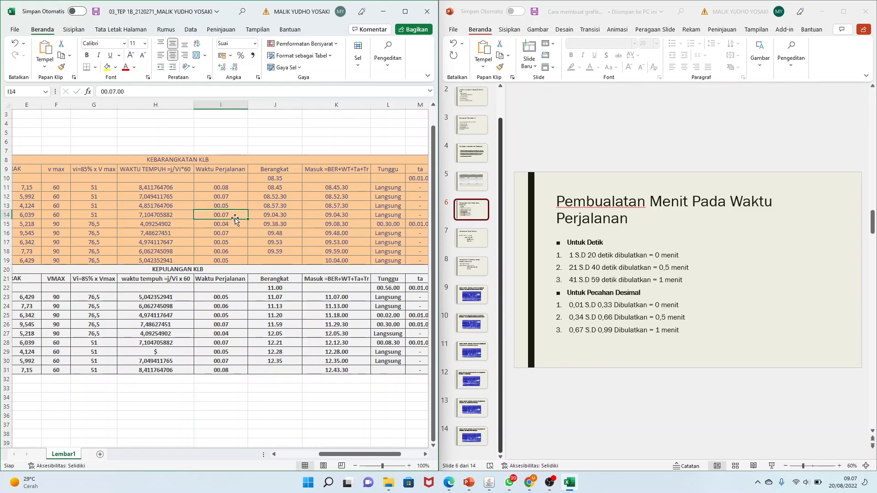
pyautogui.doubleClick(234, 234)
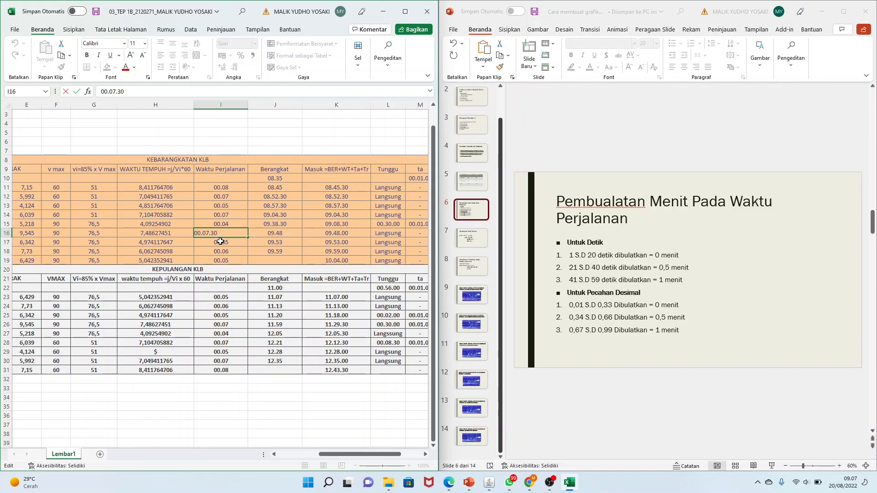
pyautogui.click(225, 253)
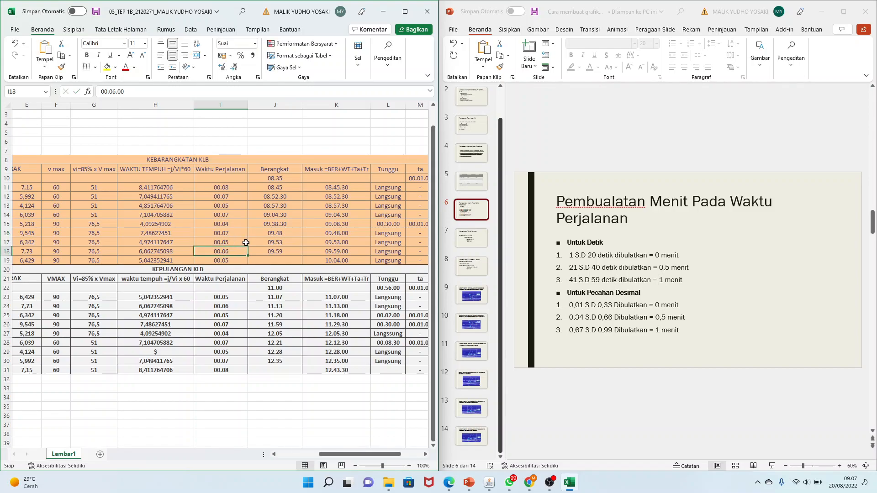
# - Inspect the departure table's Berangkat entries in column J and the Masuk formula in cell K11
pyautogui.click(284, 240)
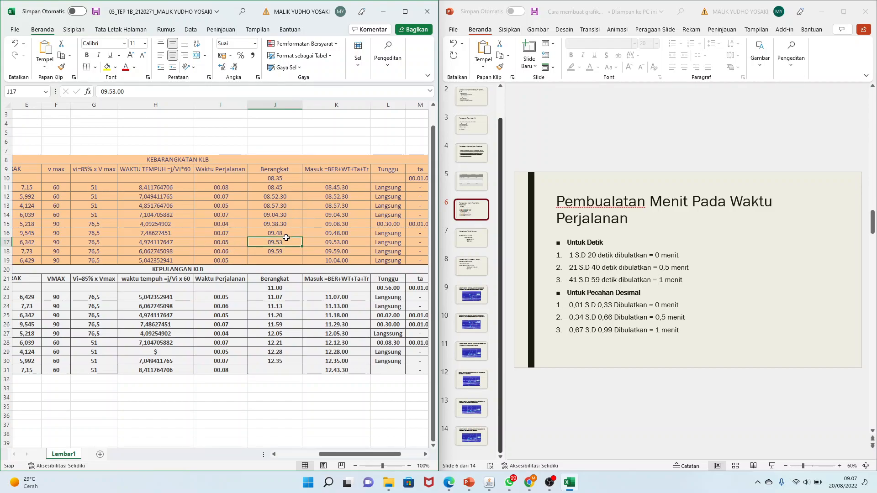
pyautogui.click(285, 204)
pyautogui.click(284, 242)
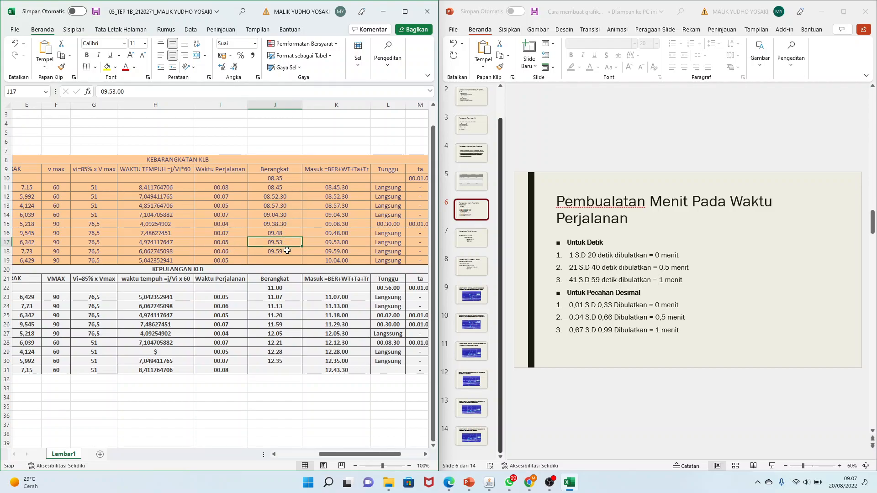
pyautogui.click(280, 212)
pyautogui.click(283, 188)
pyautogui.click(286, 224)
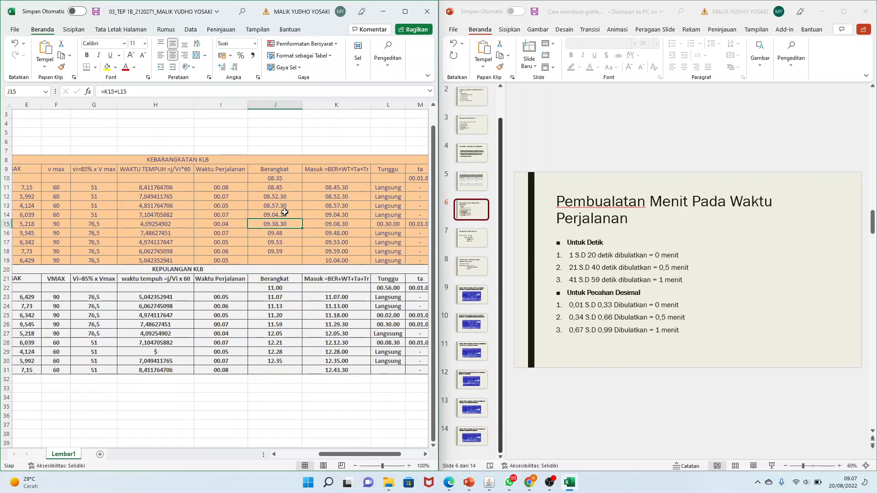
pyautogui.click(281, 181)
pyautogui.click(332, 191)
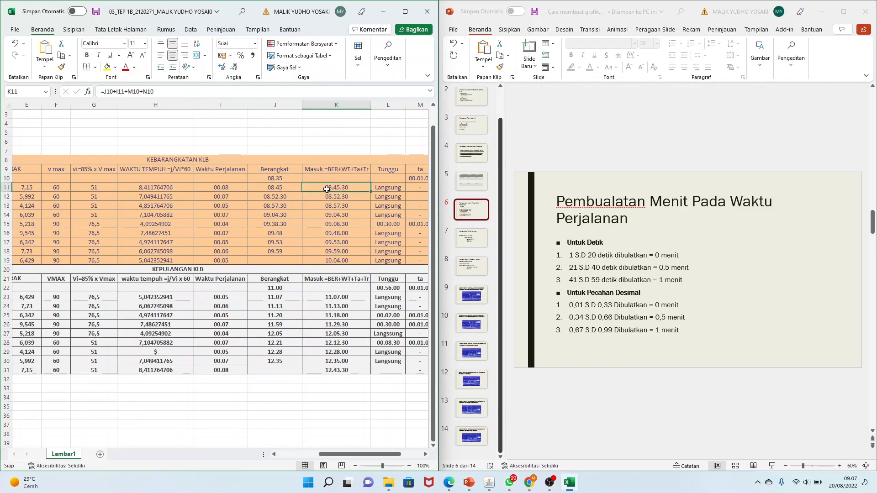
pyautogui.click(280, 179)
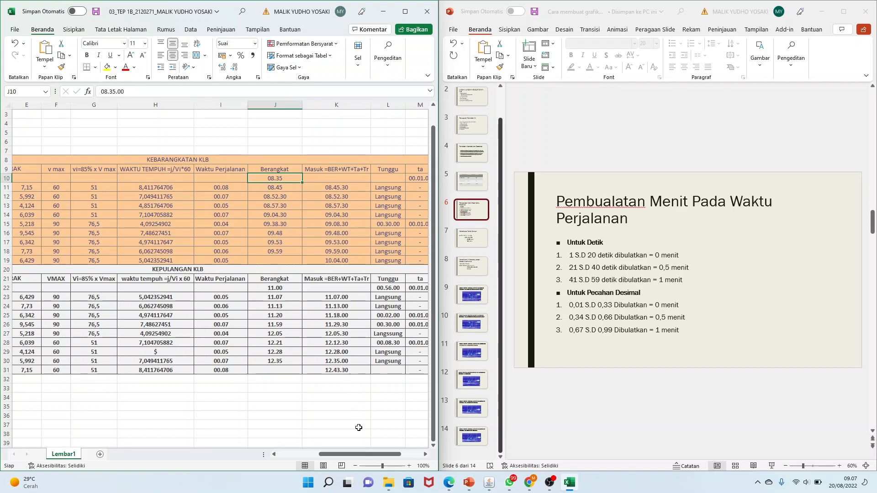
# - Rebuild the departure table's first Masuk formula in cell K11 as =J10+I11+M10+N10 from the departure, travel time, ta and tr cells
pyautogui.moveTo(364, 457); pyautogui.dragTo(385, 457)
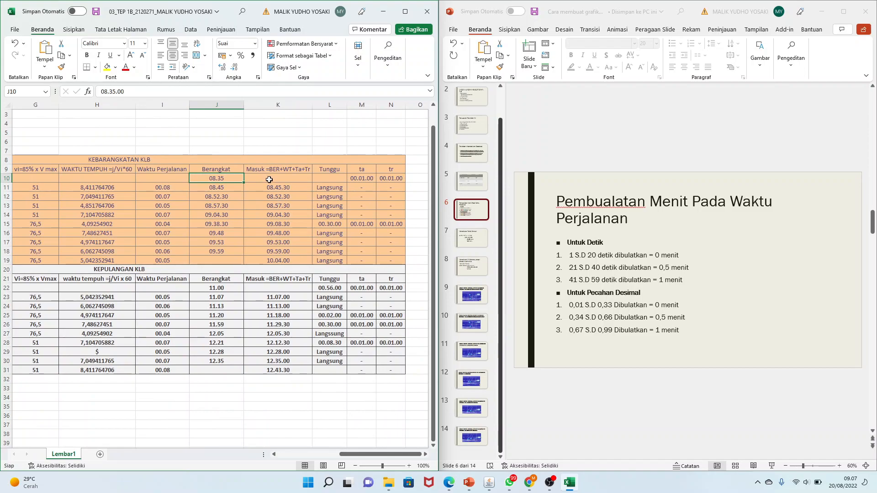
pyautogui.click(279, 188)
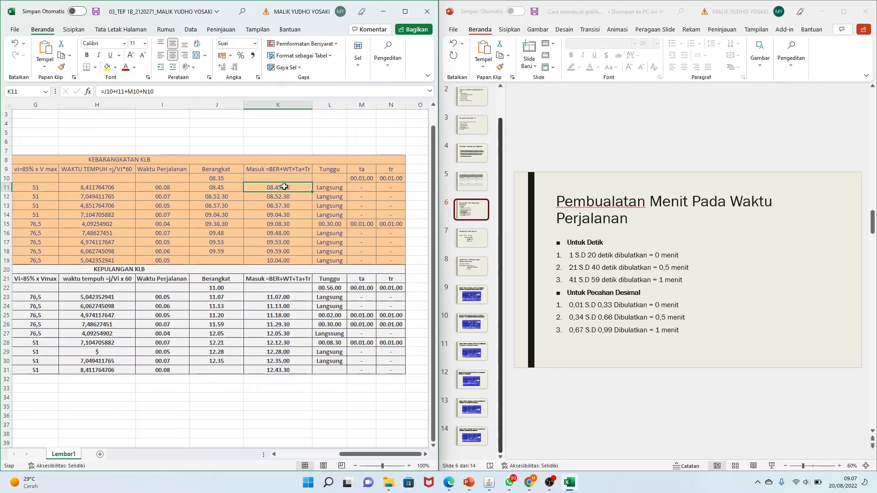
pyautogui.doubleClick(284, 186)
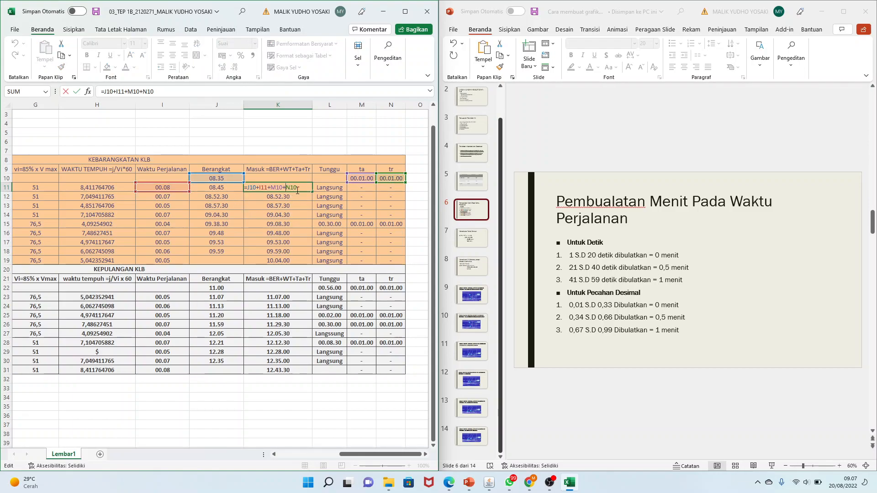
pyautogui.moveTo(301, 188); pyautogui.dragTo(257, 192)
pyautogui.press('BackSpace')
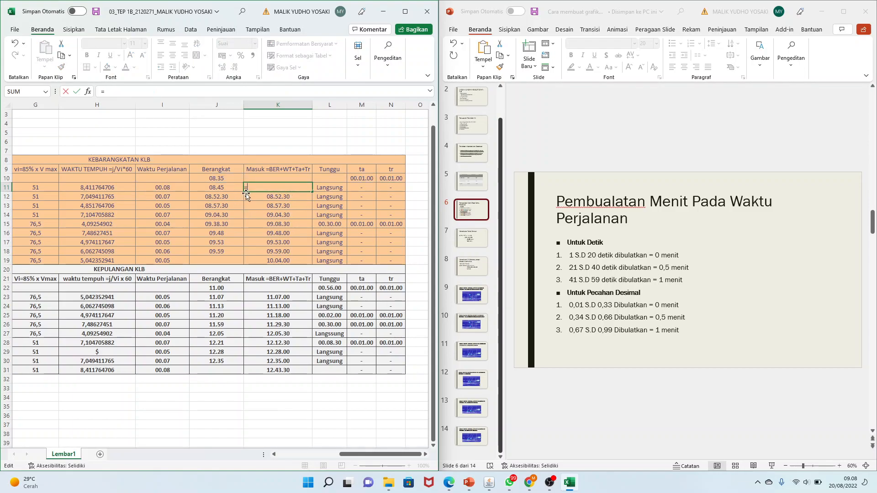
pyautogui.click(228, 178)
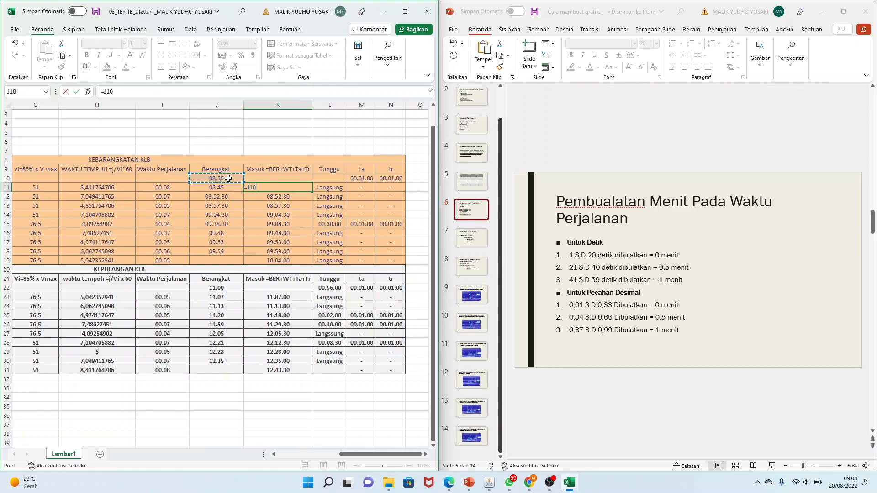
pyautogui.write('+')
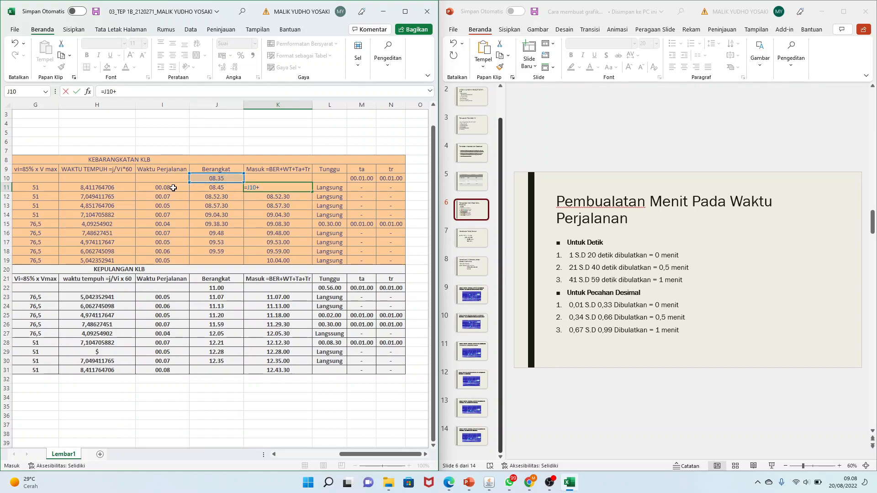
pyautogui.click(169, 188)
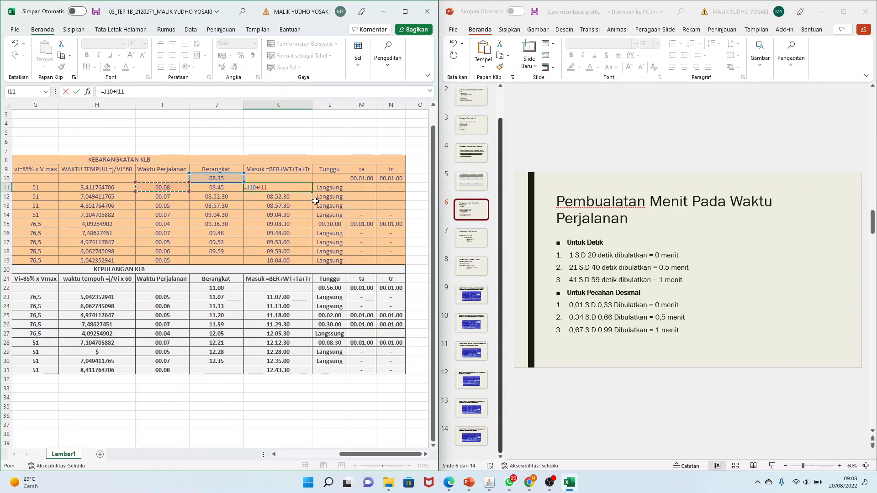
pyautogui.write('+')
pyautogui.click(363, 178)
pyautogui.write('+')
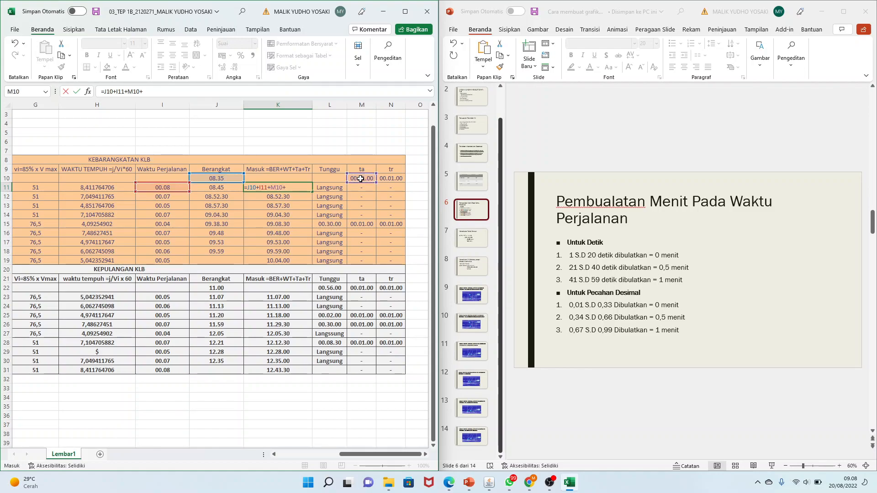
pyautogui.click(389, 178)
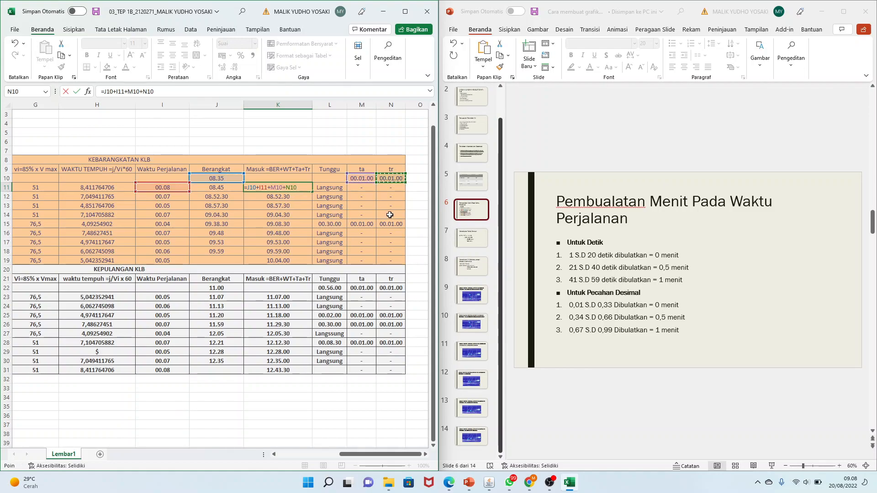
pyautogui.press('Return')
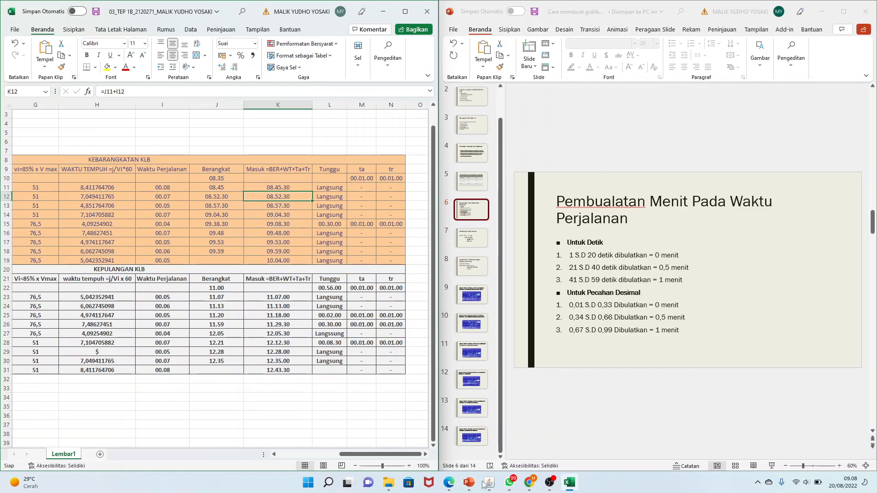
# - Place jTrainGraph beside the workbook and view its train graph, zoomed out to the red KLB path starting from Kertosono
pyautogui.moveTo(487, 483)
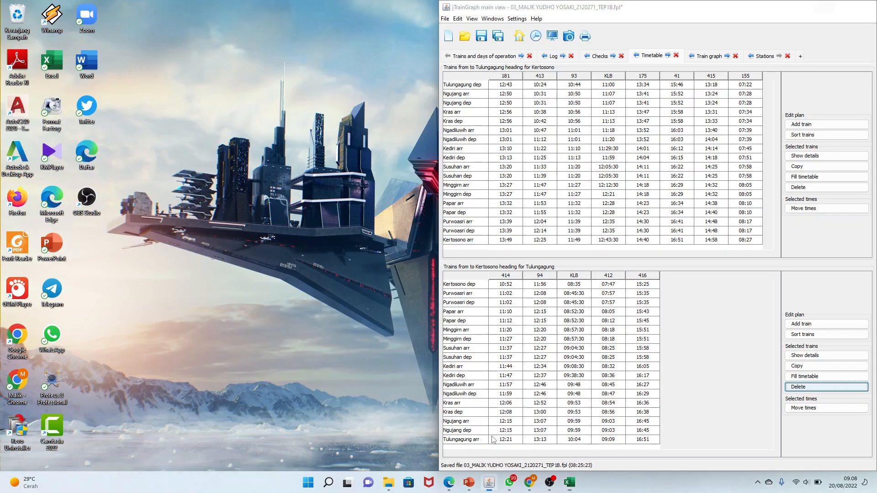
pyautogui.click(500, 436)
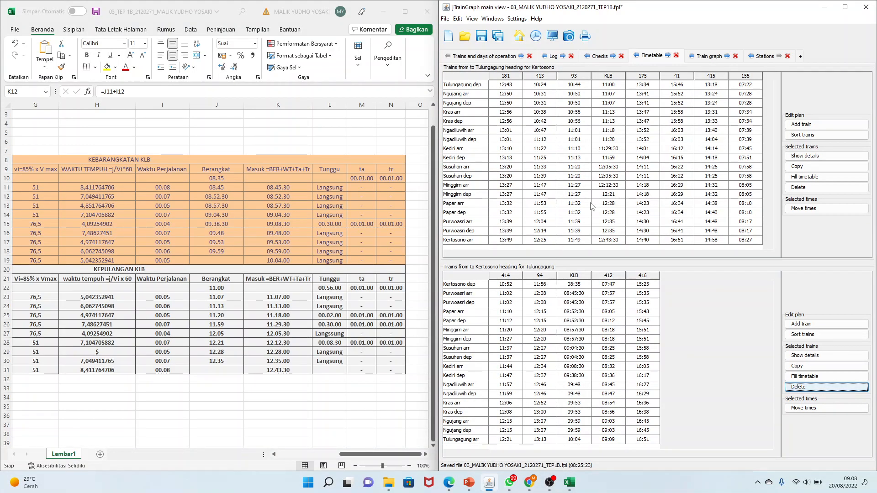
pyautogui.click(714, 57)
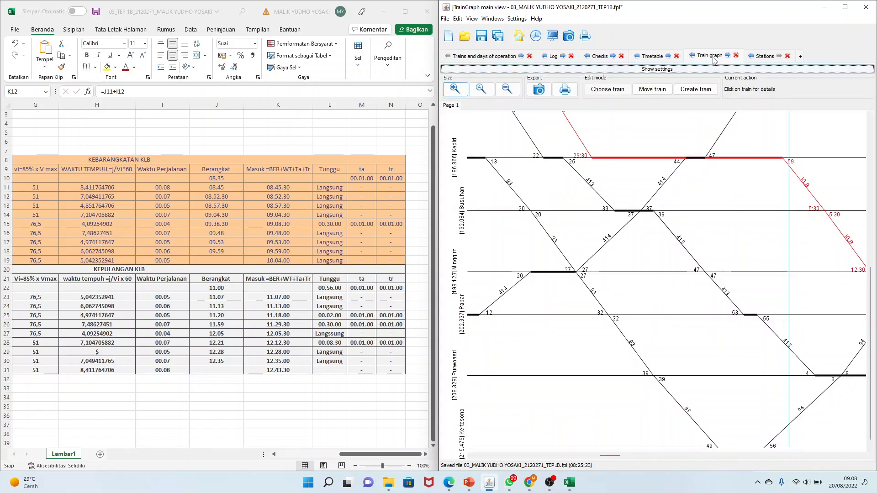
pyautogui.click(507, 89)
pyautogui.click(507, 89)
pyautogui.click(507, 89)
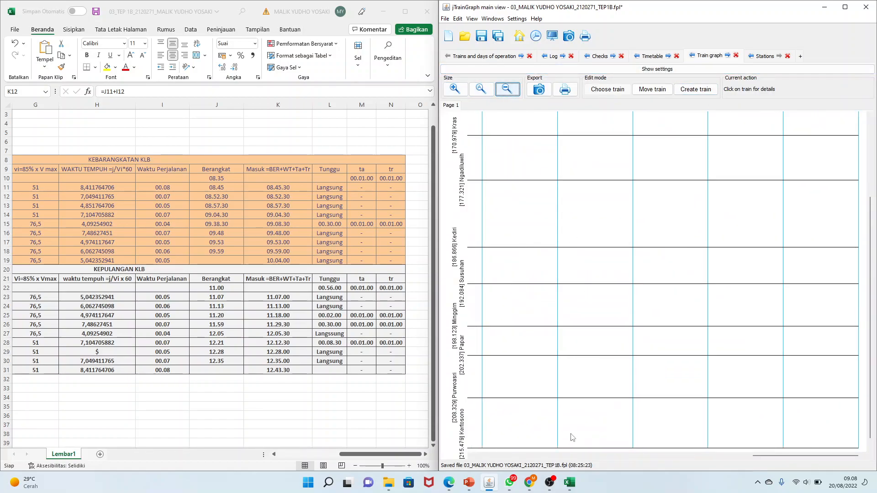
pyautogui.moveTo(762, 456); pyautogui.dragTo(517, 473)
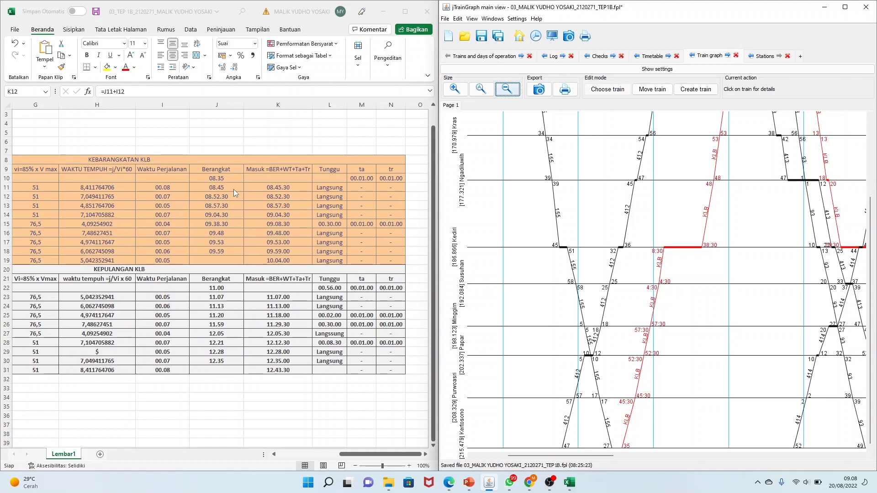
# - Return to the workbook and inspect the full Berangkat time in cell J11 of the departure table
pyautogui.click(377, 461)
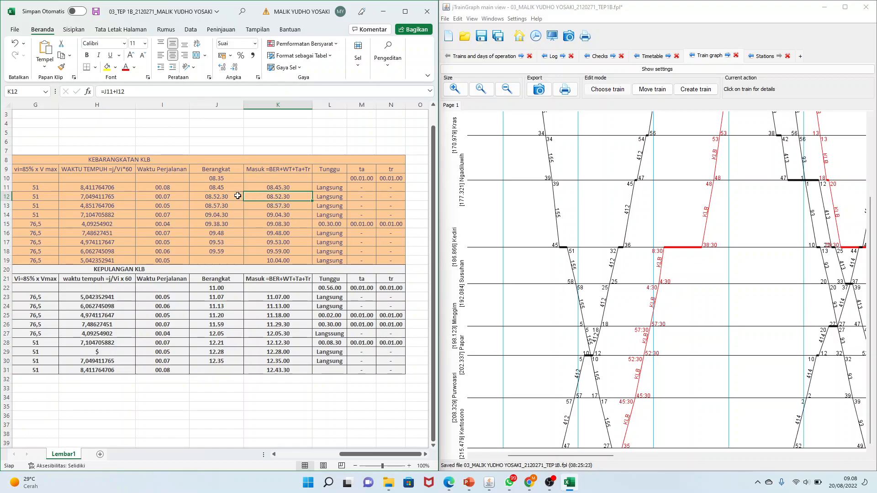
pyautogui.click(219, 191)
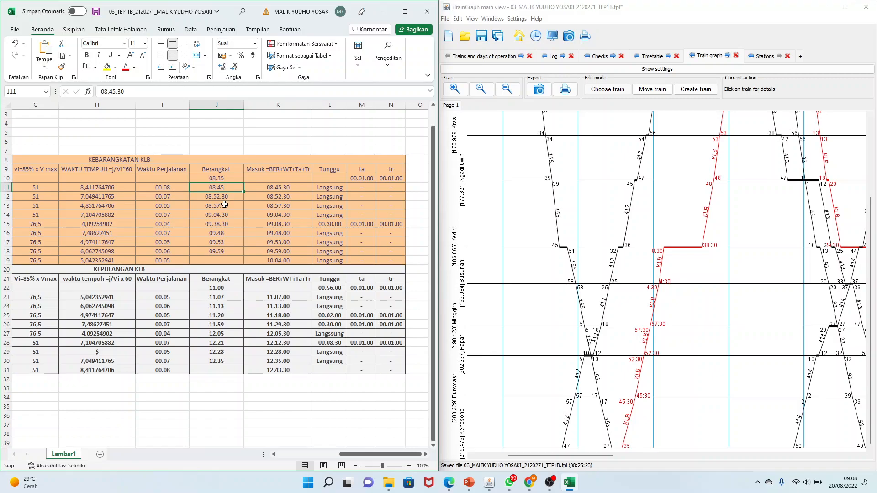
pyautogui.doubleClick(228, 188)
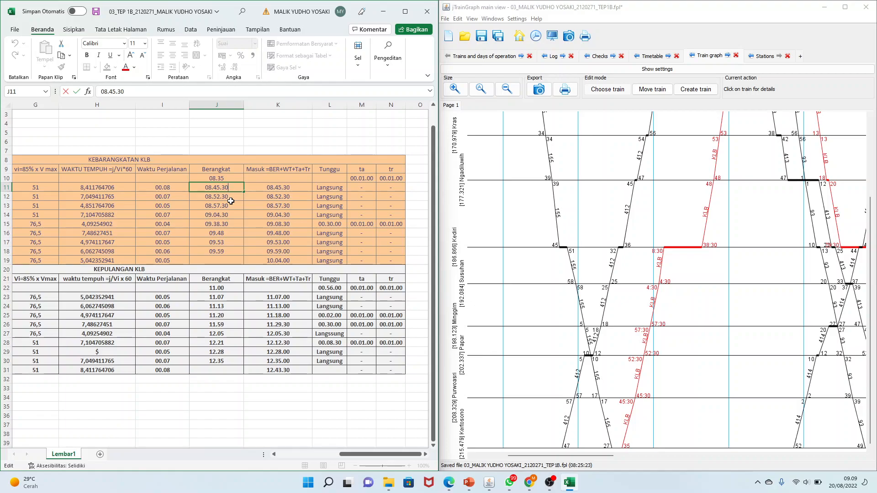
pyautogui.press('Return')
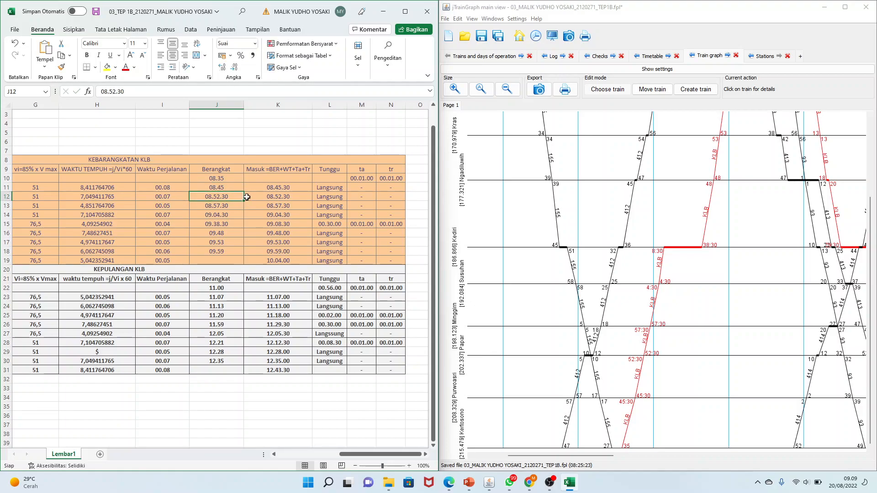
# - Enter the Masuk formula =J11+I12 in cell K12, adding the travel time to the preceding departure time
pyautogui.click(269, 197)
pyautogui.write('=J11+I12')
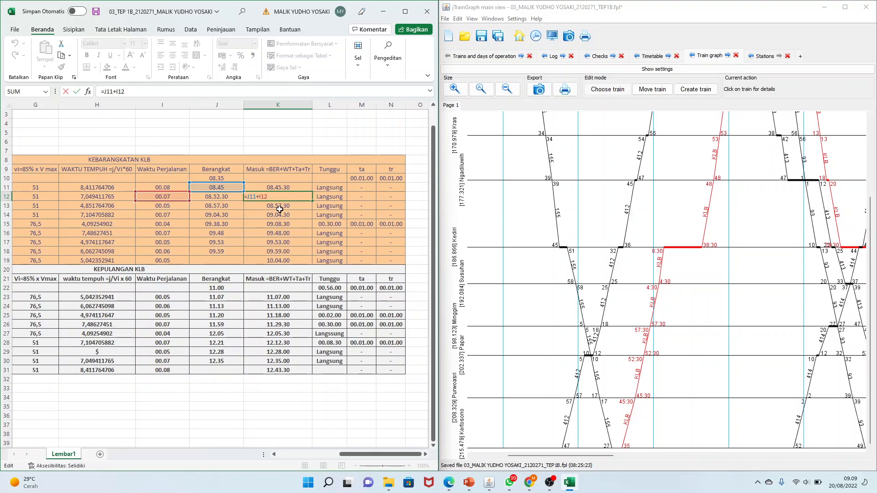
pyautogui.press('Return')
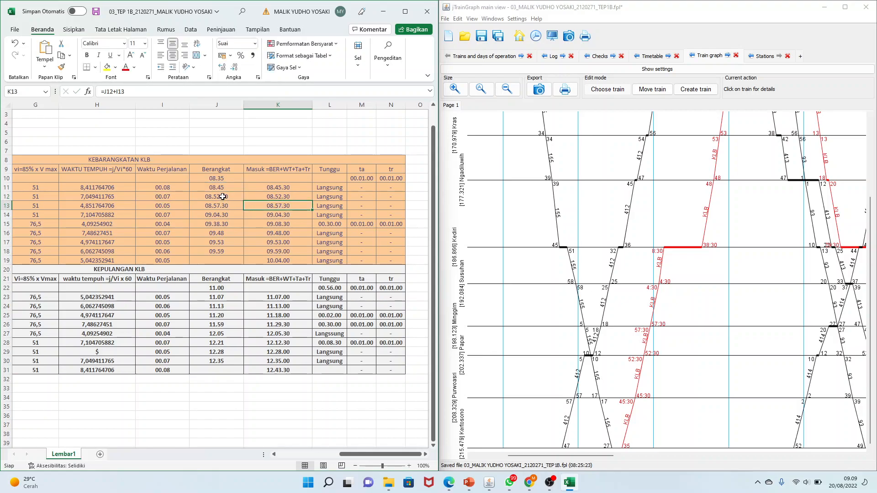
# - Inspect the remaining Berangkat times and Masuk formulas in the departure table, including cells J14, K19 and K14
pyautogui.click(223, 198)
pyautogui.click(237, 214)
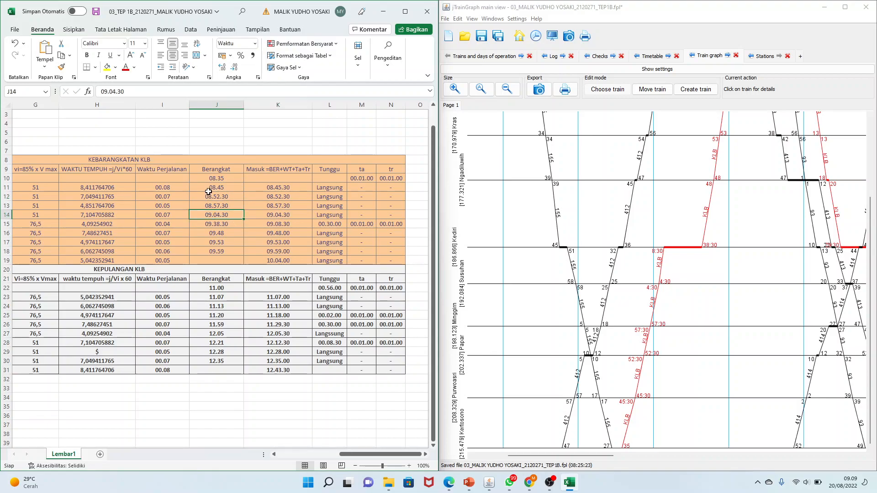
pyautogui.click(279, 260)
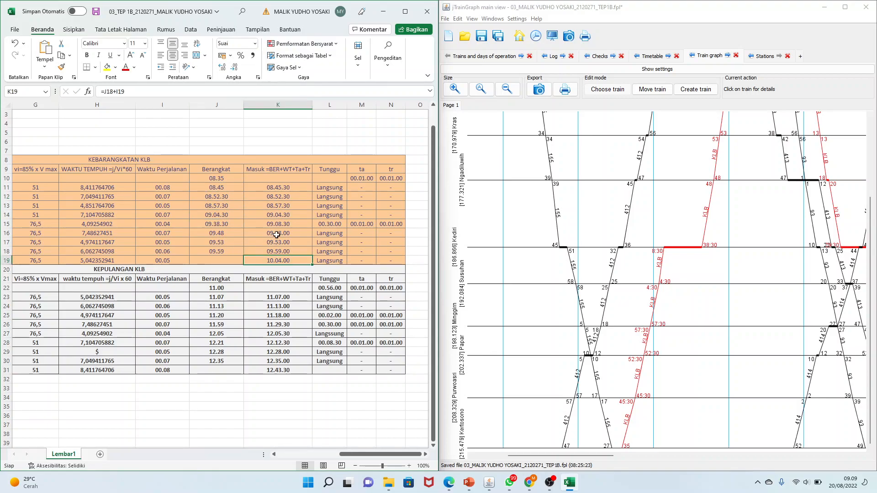
pyautogui.click(279, 218)
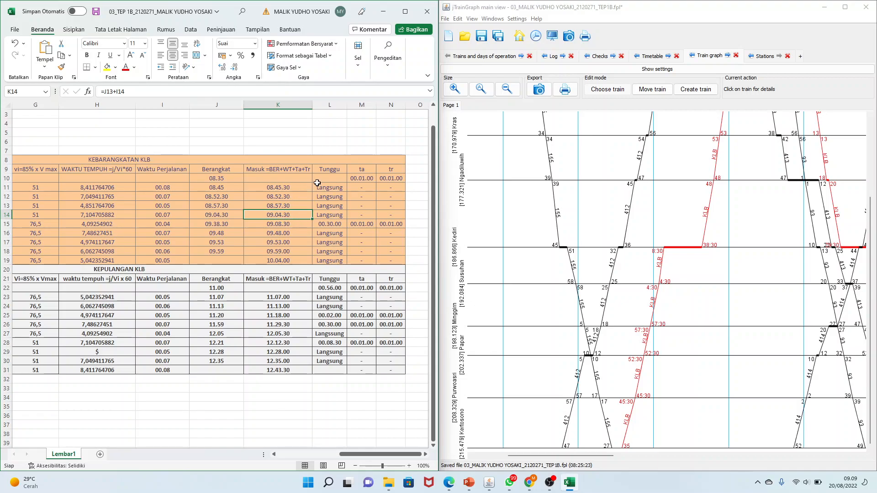
# - View the timetable in jTrainGraph and compare the KLB times from Kertosono to Tulungagung with the Masuk and Berangkat times in the workbook
pyautogui.click(653, 56)
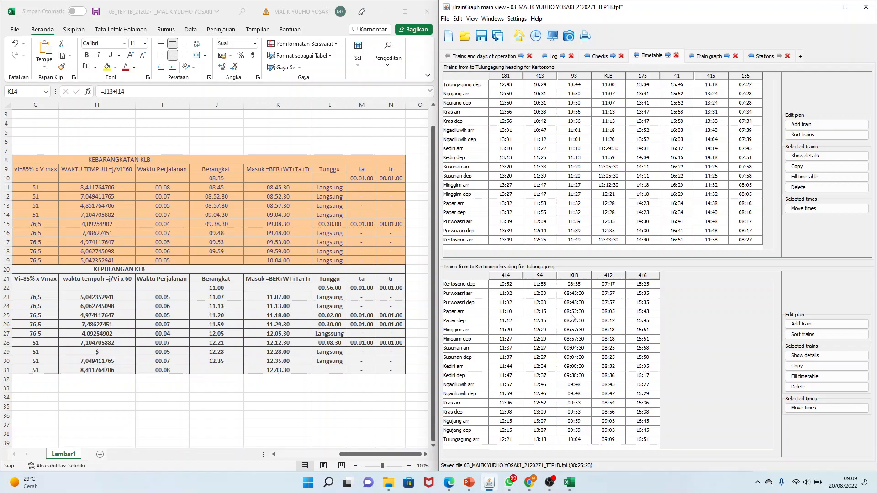
pyautogui.click(577, 284)
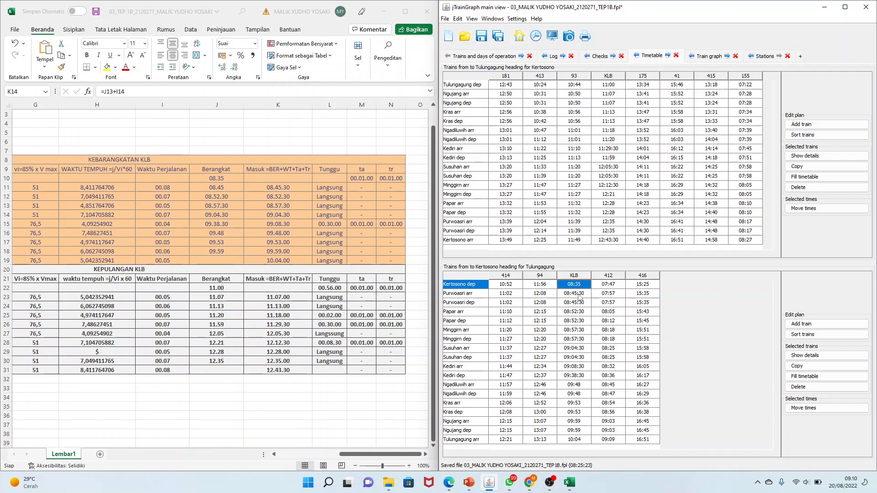
pyautogui.click(579, 294)
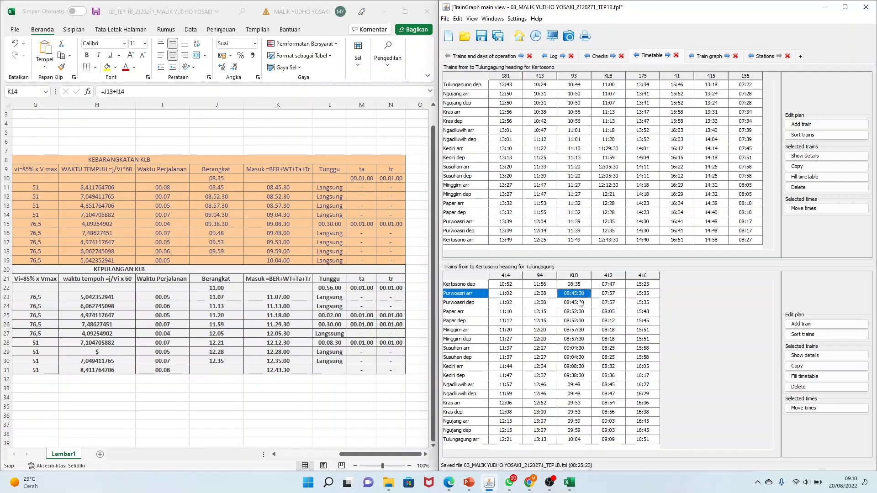
pyautogui.click(581, 303)
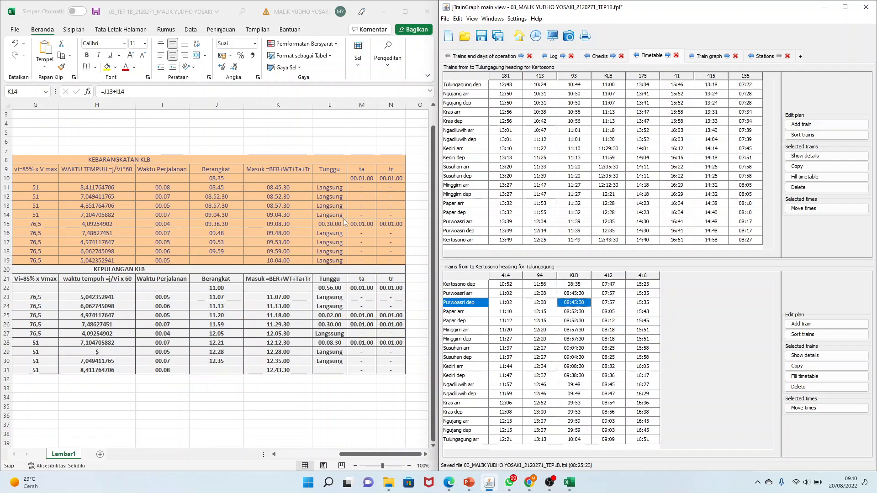
pyautogui.click(290, 194)
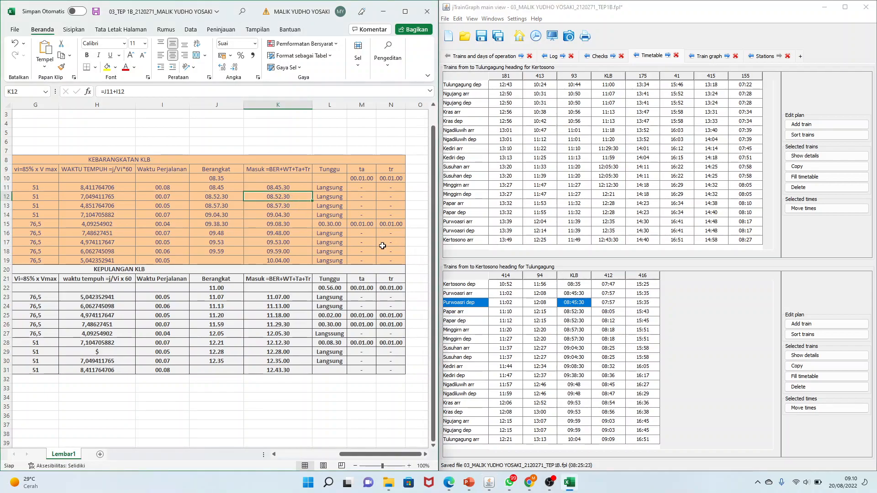
pyautogui.click(583, 313)
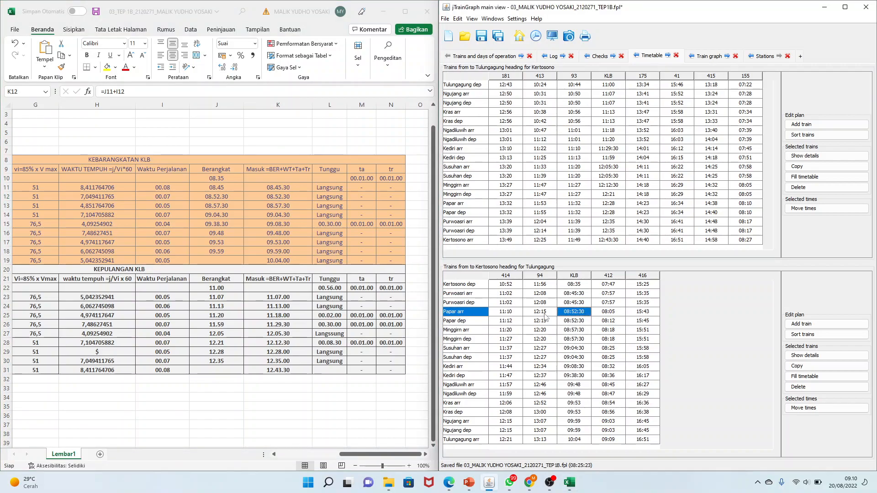
pyautogui.click(578, 322)
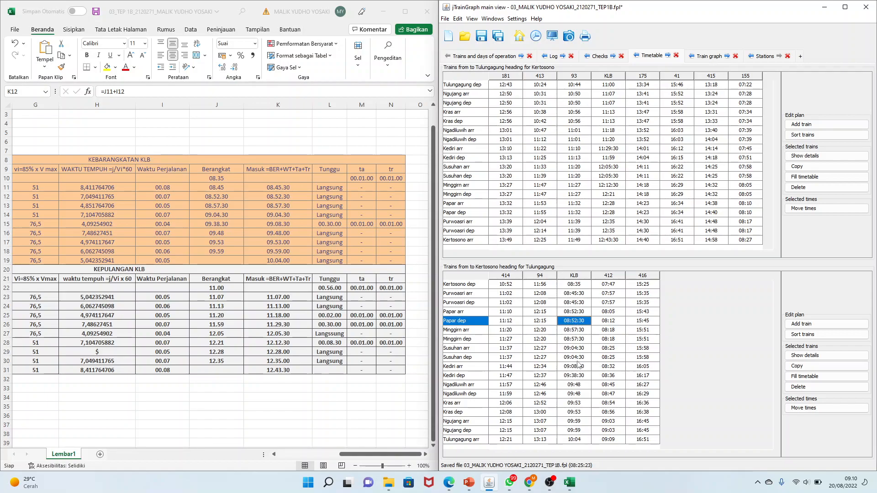
pyautogui.click(582, 441)
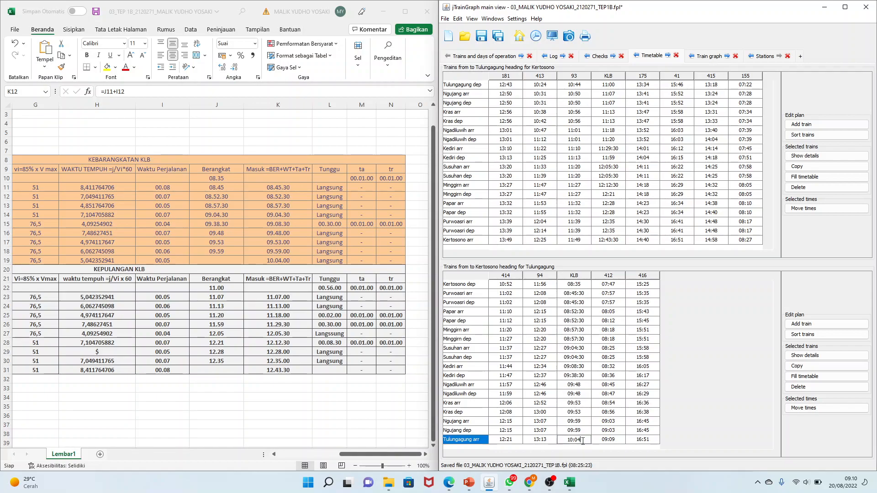
pyautogui.click(588, 405)
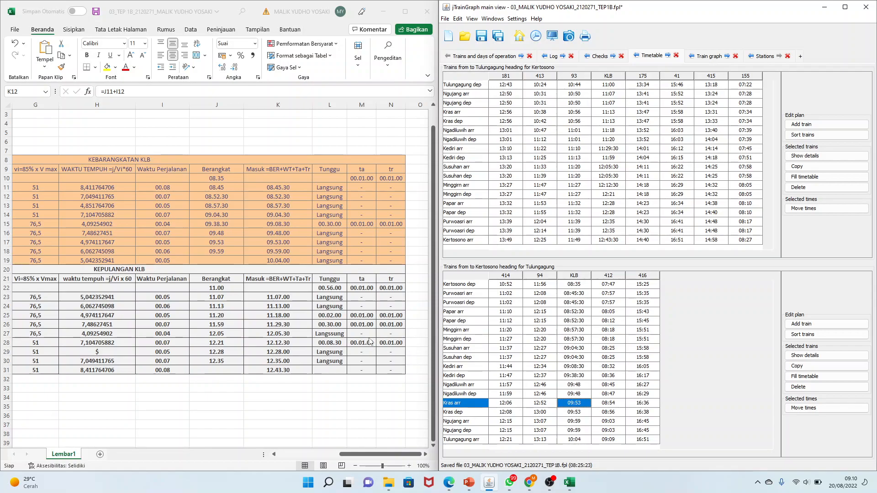
# - Return to the workbook and examine the Tunggu entries of the departure table alongside the station names
pyautogui.click(334, 225)
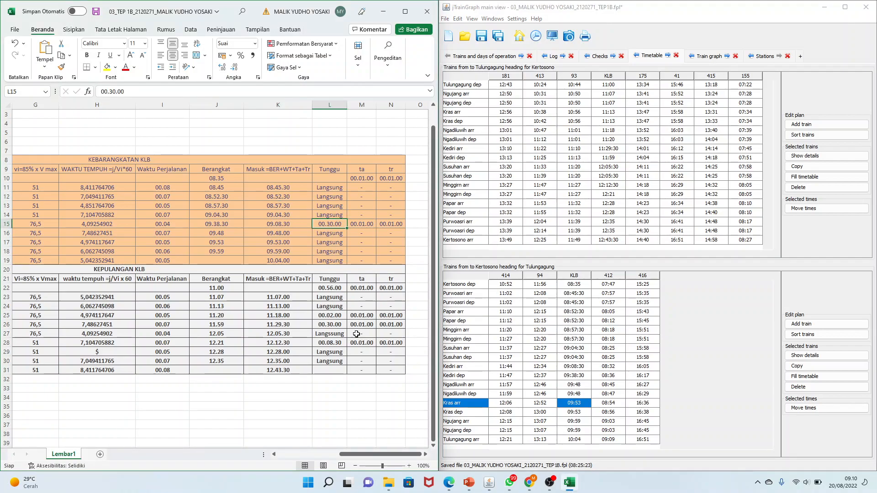
pyautogui.moveTo(376, 454); pyautogui.dragTo(392, 447)
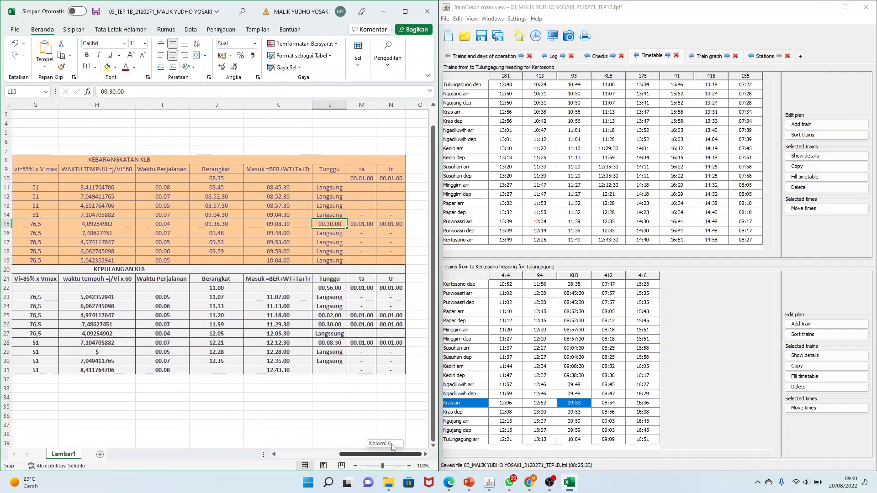
pyautogui.click(364, 271)
pyautogui.click(326, 226)
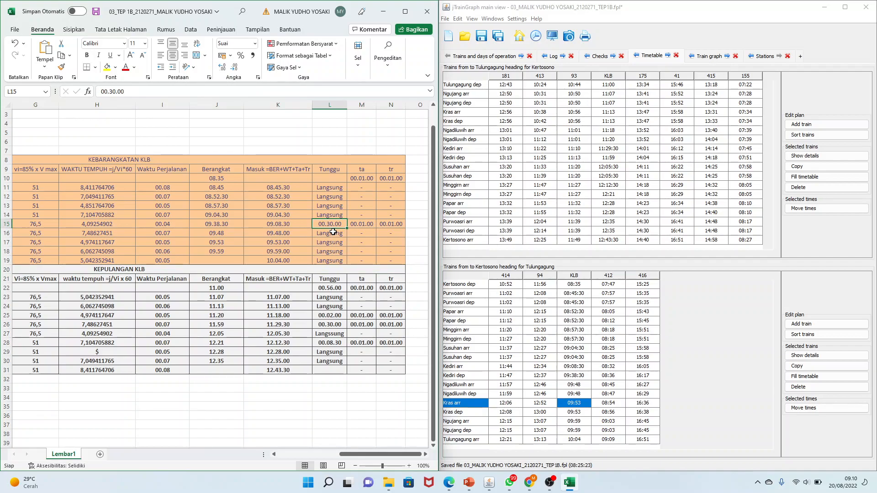
pyautogui.click(324, 186)
pyautogui.click(325, 196)
pyautogui.click(327, 216)
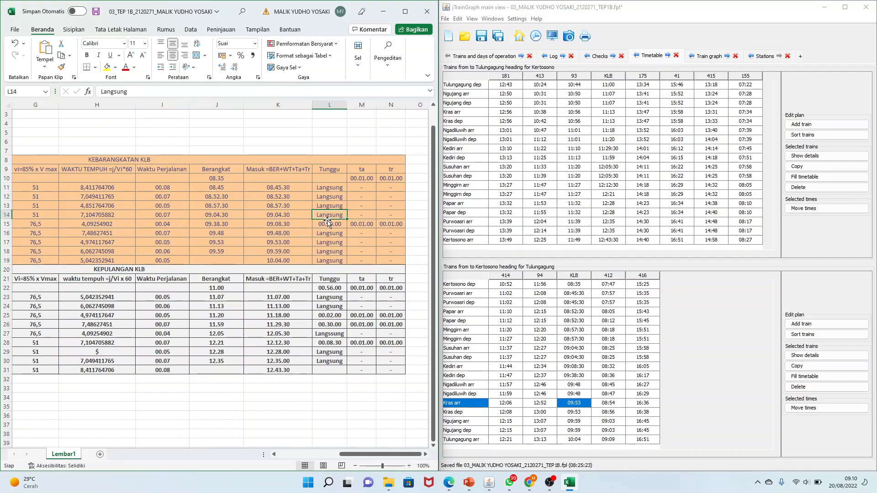
pyautogui.click(330, 235)
pyautogui.click(329, 251)
pyautogui.click(331, 260)
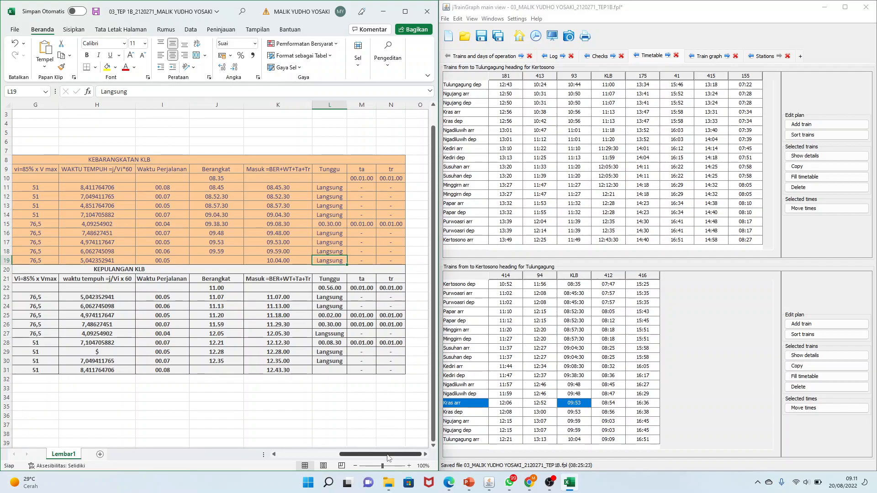
pyautogui.moveTo(388, 454); pyautogui.dragTo(326, 456)
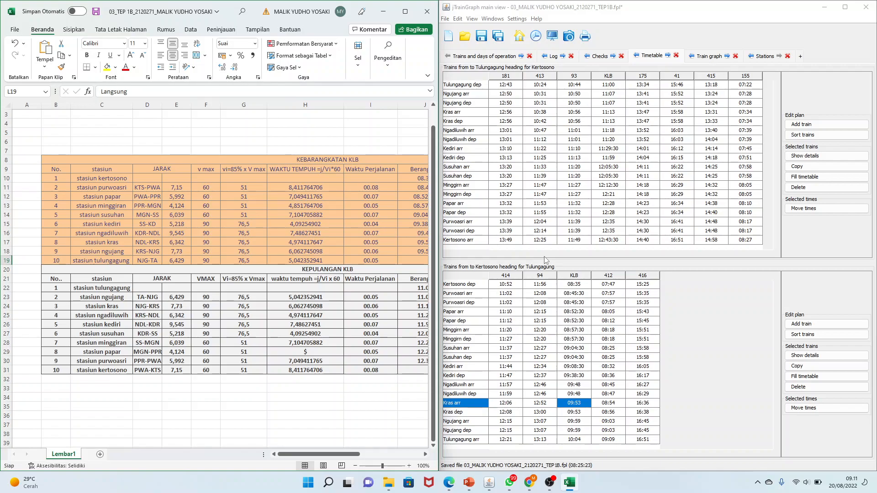
# - Switch to jTrainGraph's train graph and zoom out to view both the outbound and return KLB paths
pyautogui.click(706, 60)
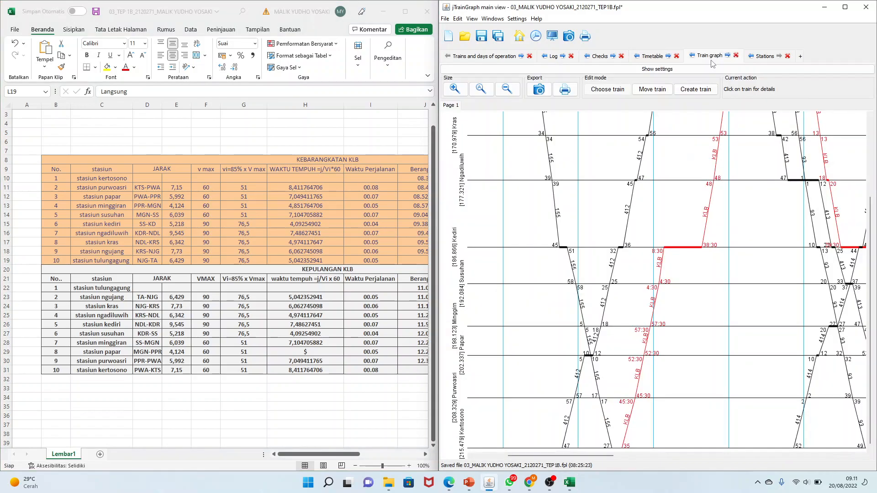
pyautogui.click(509, 91)
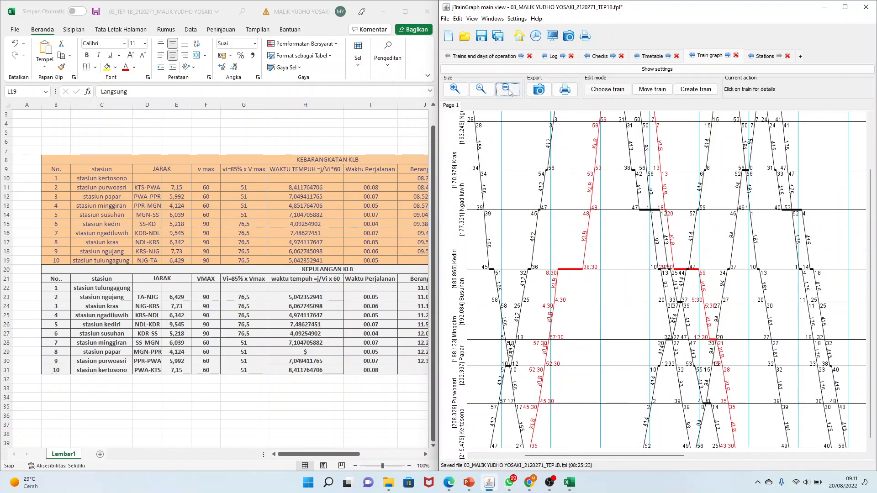
pyautogui.click(510, 91)
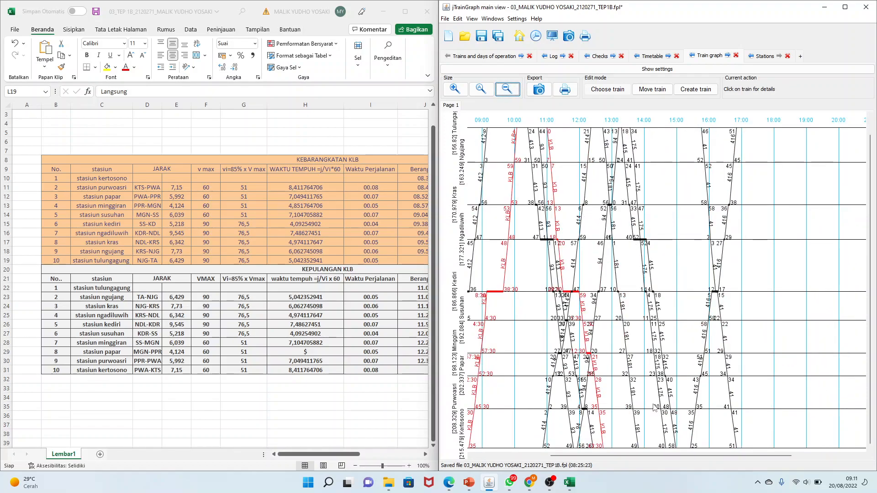
pyautogui.moveTo(661, 456); pyautogui.dragTo(611, 458)
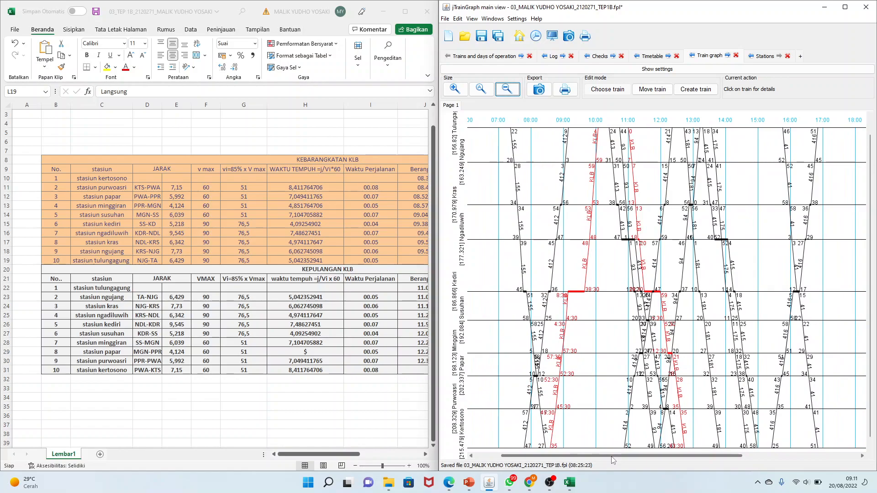
pyautogui.scroll(-1, 605, 299)
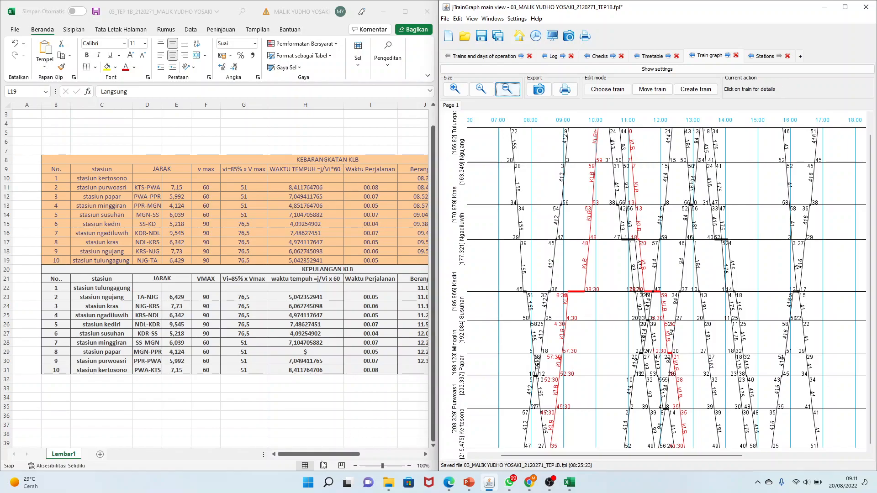
# - Return to the workbook and examine the KEPULANGAN KLB table's first Berangkat and Masuk cells, J22 and K22
pyautogui.click(349, 455)
pyautogui.moveTo(349, 455); pyautogui.dragTo(379, 452)
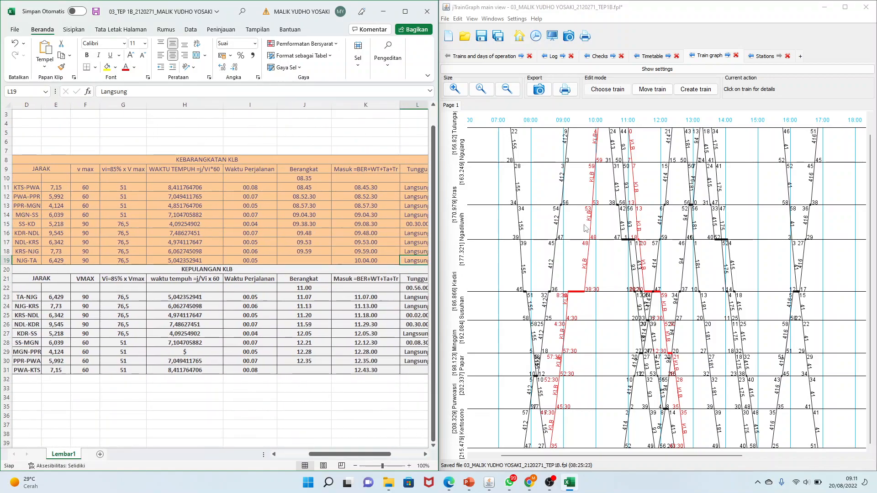
pyautogui.click(311, 288)
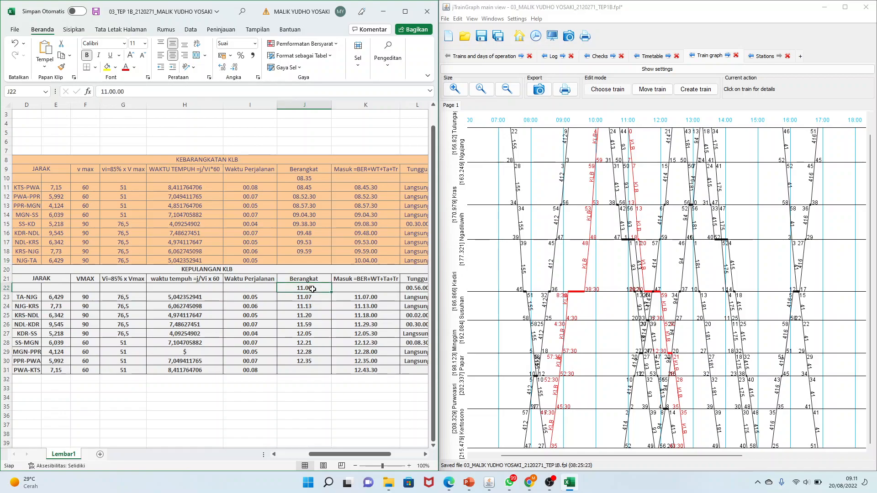
pyautogui.click(356, 289)
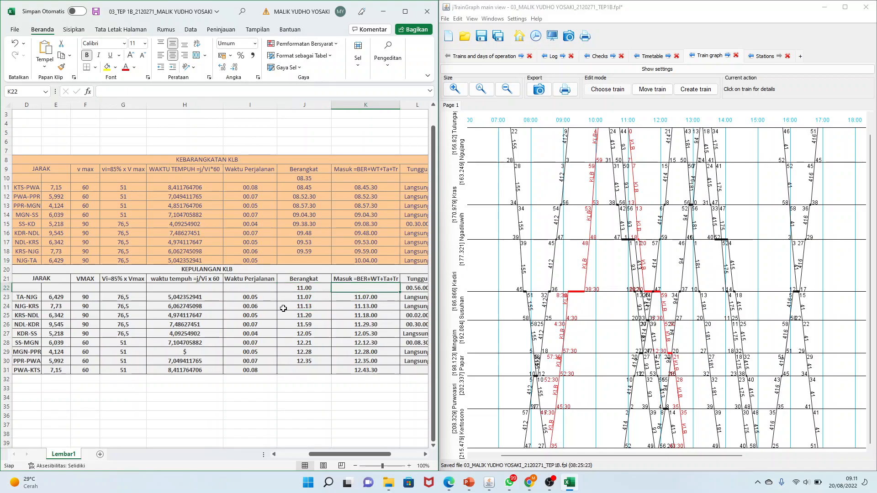
pyautogui.moveTo(353, 455); pyautogui.dragTo(363, 455)
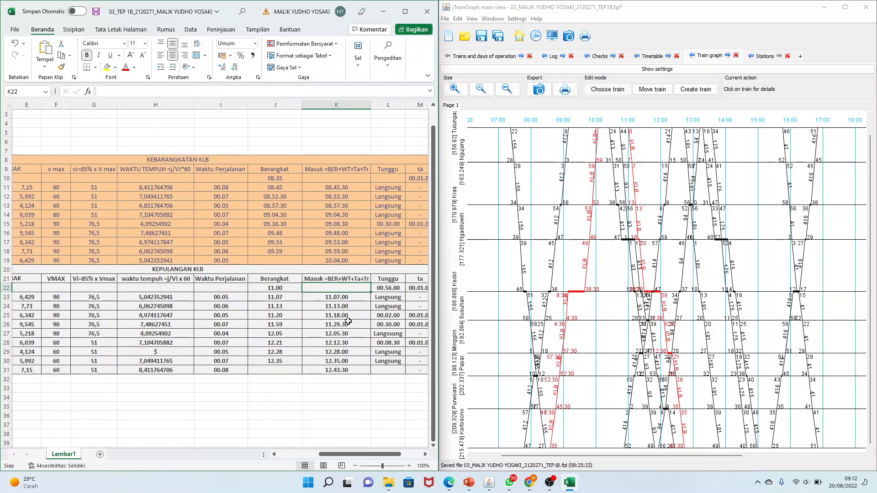
# - Replace the stray entry in cell H29 of the return table with the travel-time formula =E29/G29*60
pyautogui.click(224, 355)
pyautogui.click(181, 351)
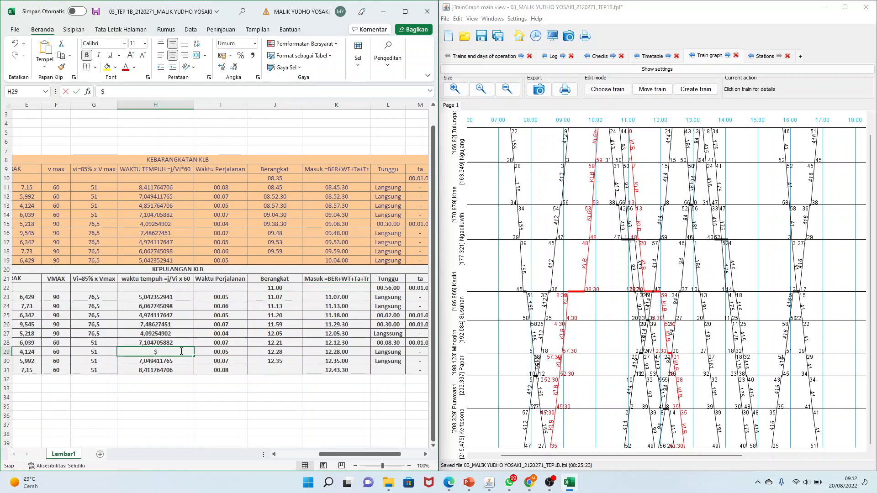
pyautogui.doubleClick(181, 351)
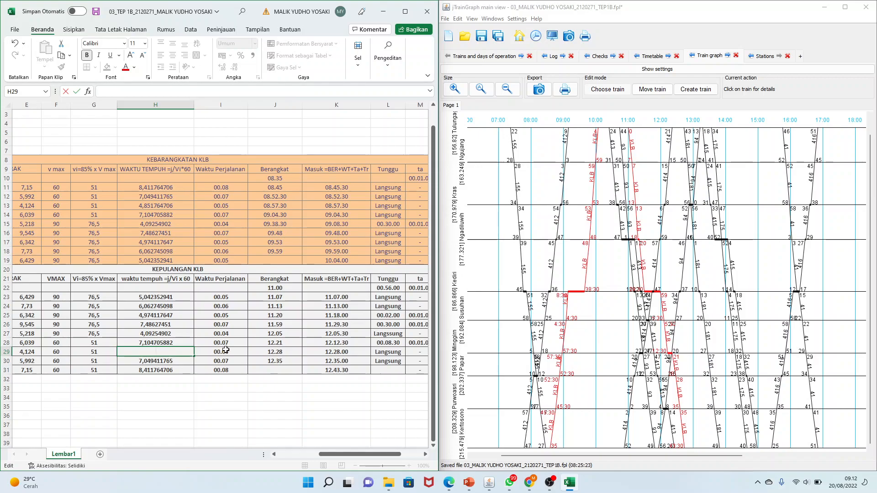
pyautogui.moveTo(350, 459); pyautogui.dragTo(326, 453)
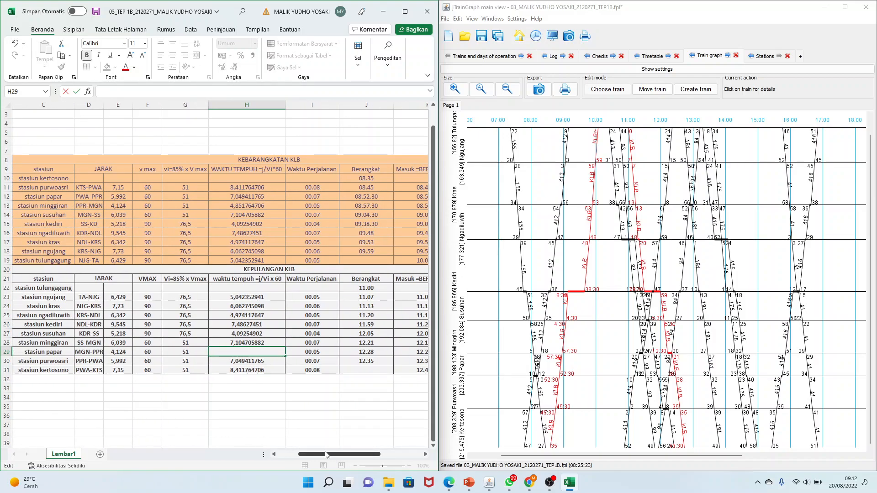
pyautogui.write('=')
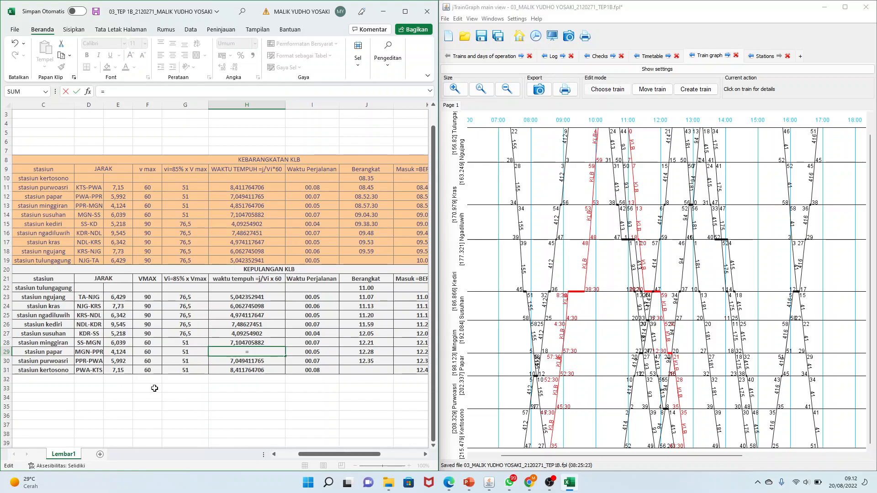
pyautogui.click(125, 352)
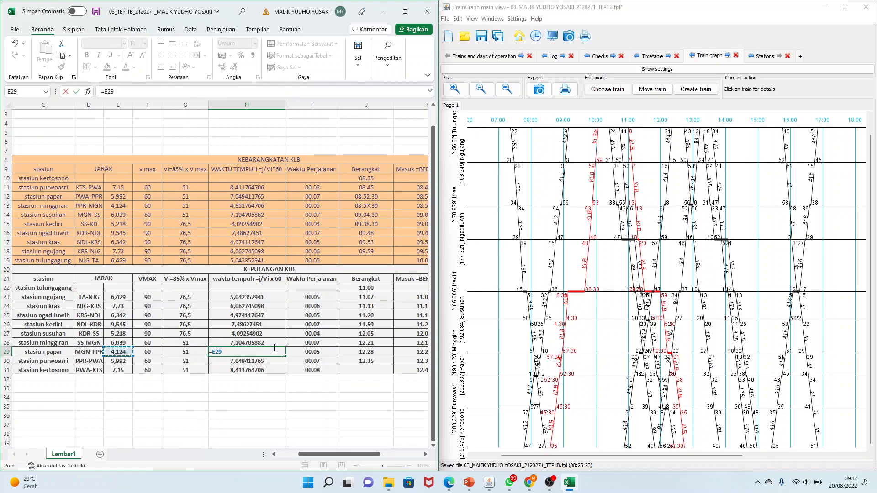
pyautogui.write('/')
pyautogui.click(195, 349)
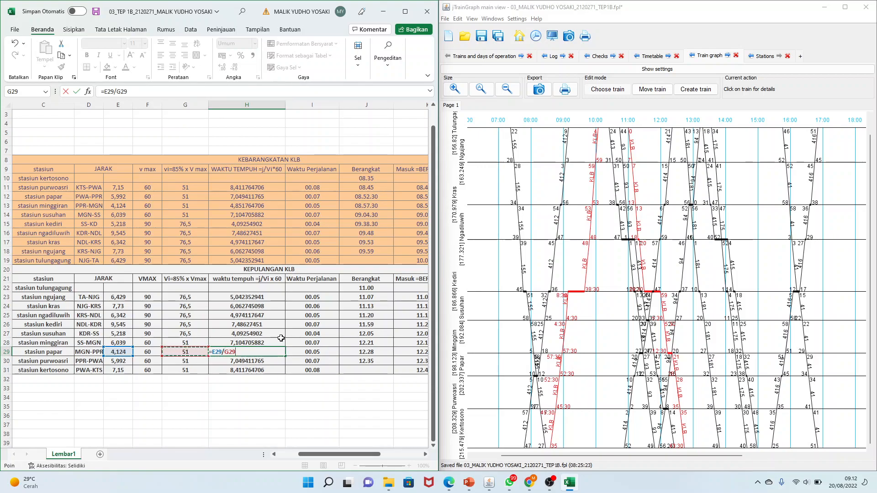
pyautogui.write('*')
pyautogui.press('Return')
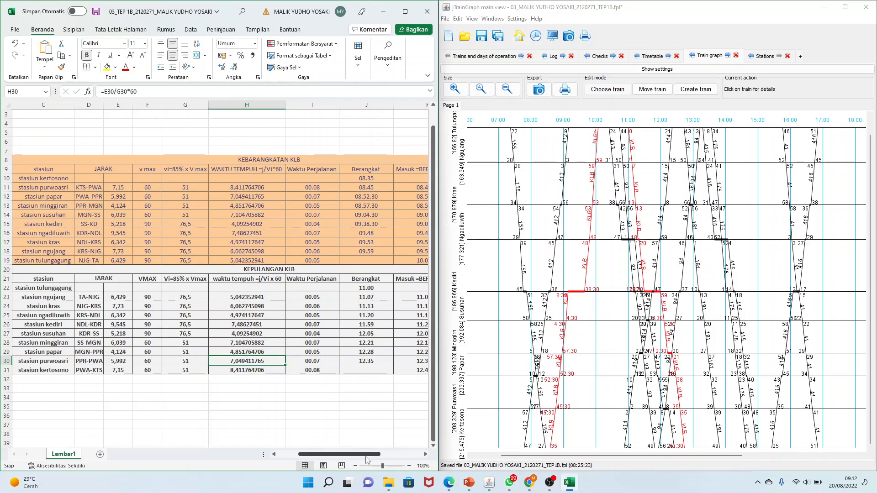
# - Examine the Masuk formulas in cells K27 and K25 of the KEPULANGAN KLB table
pyautogui.moveTo(369, 456); pyautogui.dragTo(390, 456)
pyautogui.click(336, 333)
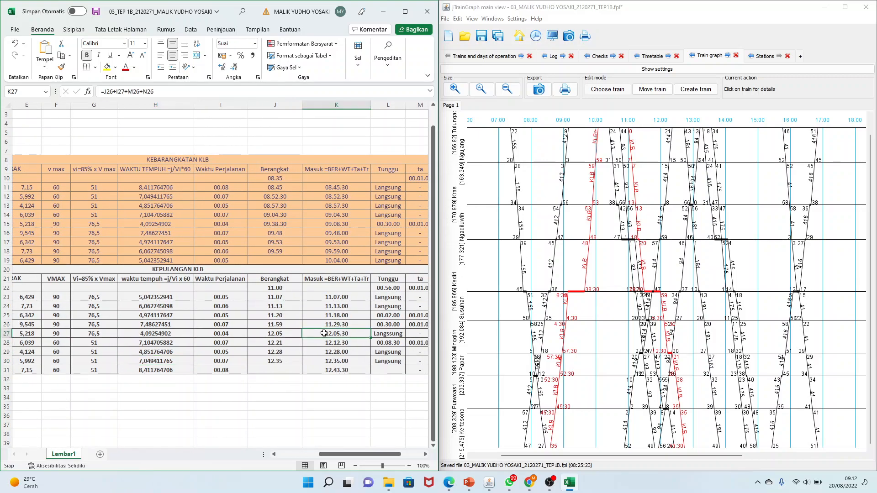
pyautogui.click(336, 316)
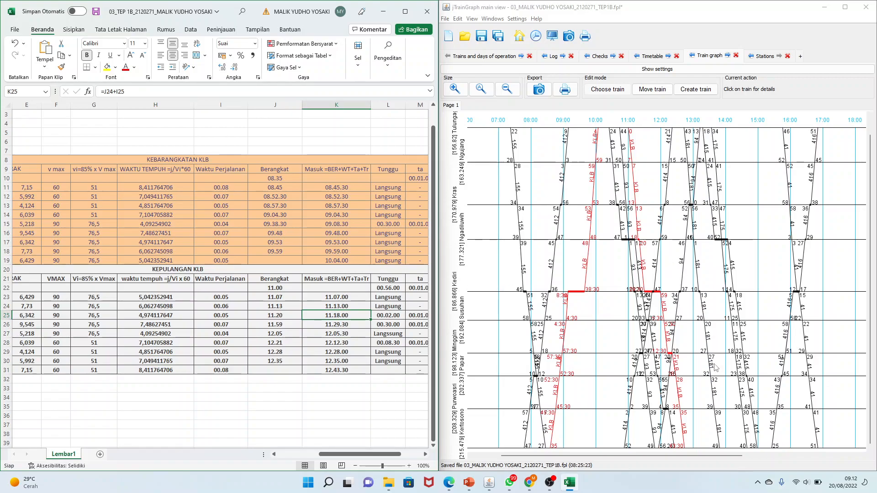
# - Switch to jTrainGraph's train graph and examine the return KLB path enlarged, from its 11:00 Tulungagung departure down to Kertosono
pyautogui.moveTo(703, 458); pyautogui.dragTo(720, 452)
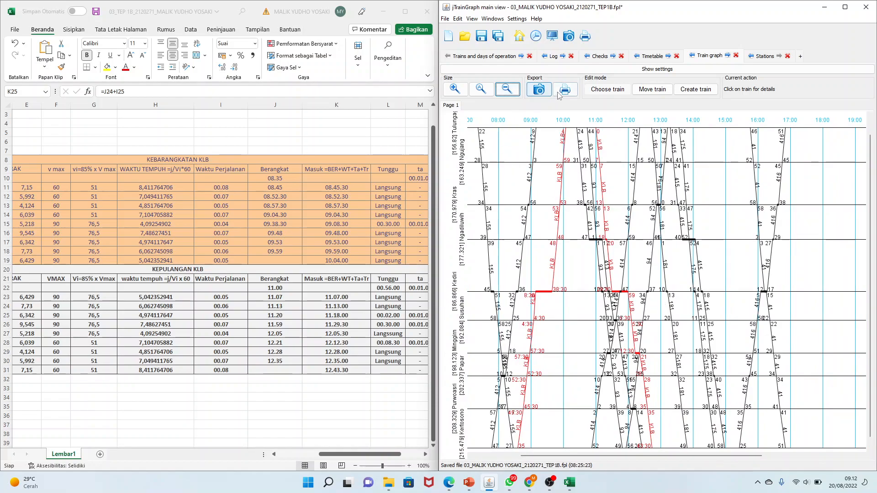
pyautogui.click(454, 90)
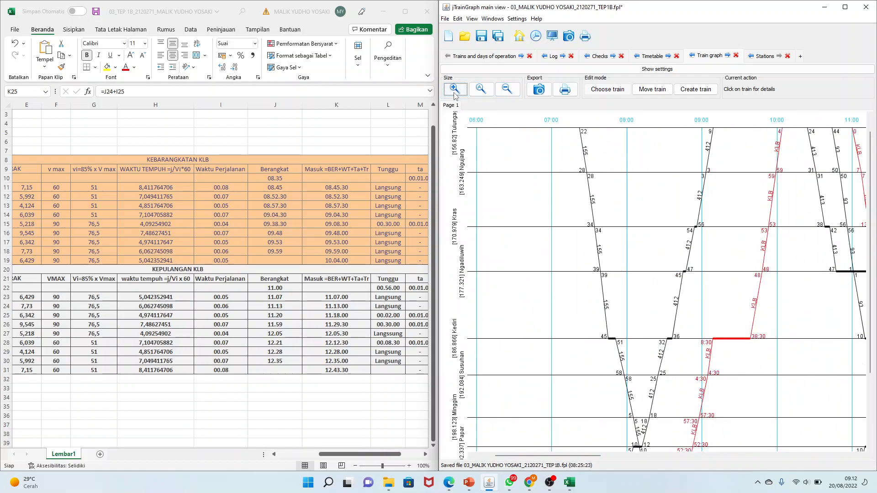
pyautogui.click(455, 90)
pyautogui.moveTo(539, 457); pyautogui.dragTo(645, 452)
pyautogui.scroll(-5, 615, 408)
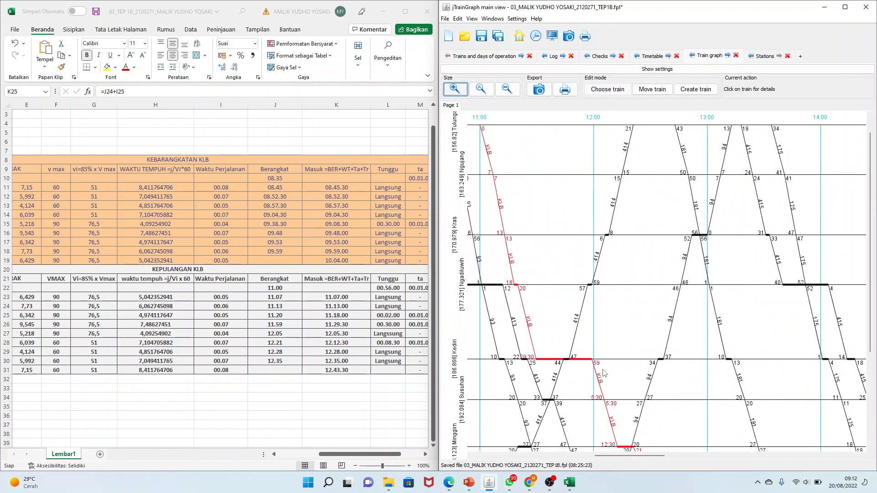
pyautogui.scroll(-8, 600, 359)
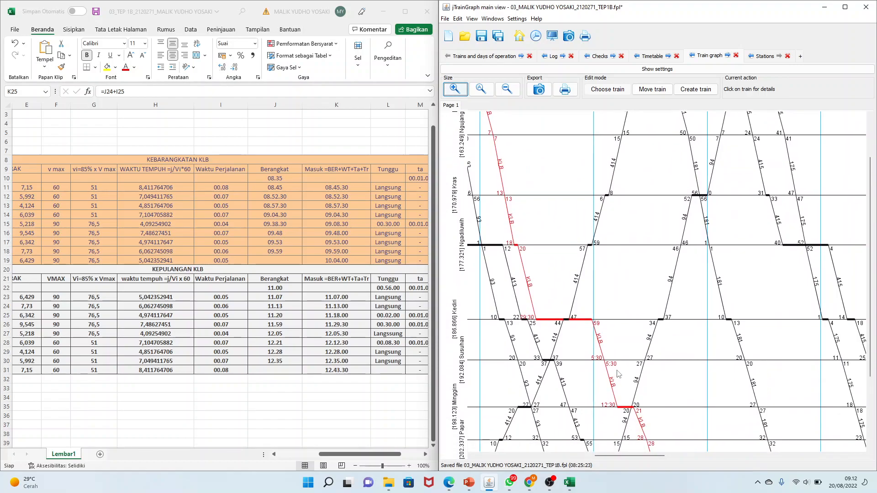
pyautogui.scroll(-1, 635, 354)
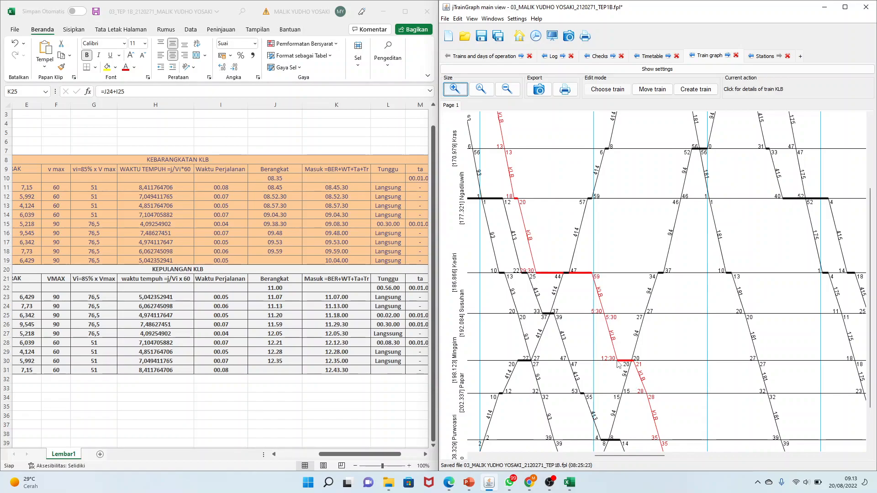
pyautogui.scroll(-2, 617, 362)
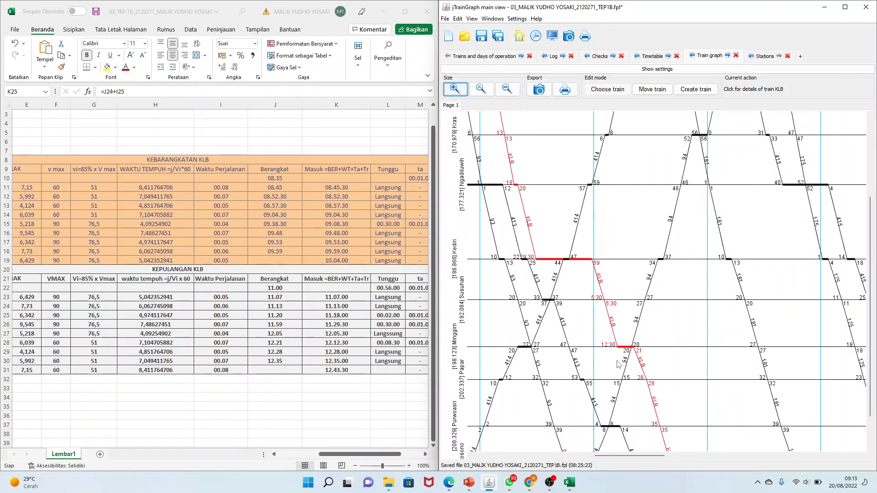
pyautogui.scroll(3, 617, 361)
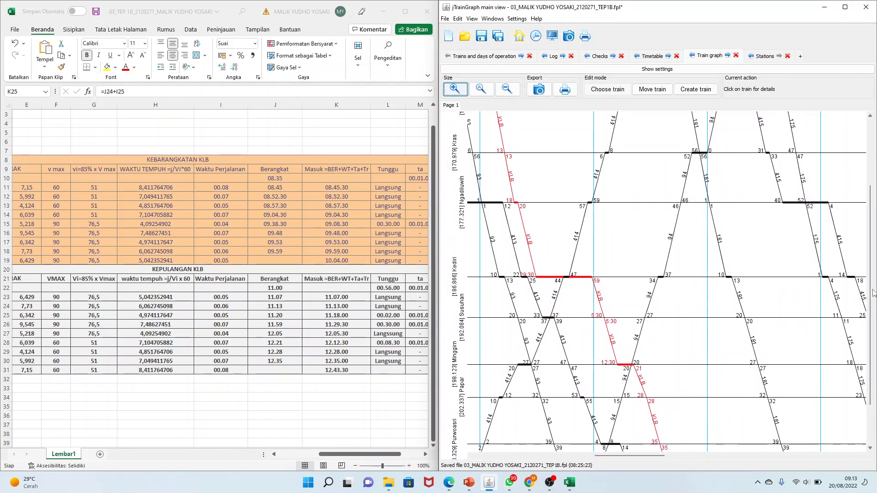
pyautogui.moveTo(871, 297); pyautogui.dragTo(857, 216)
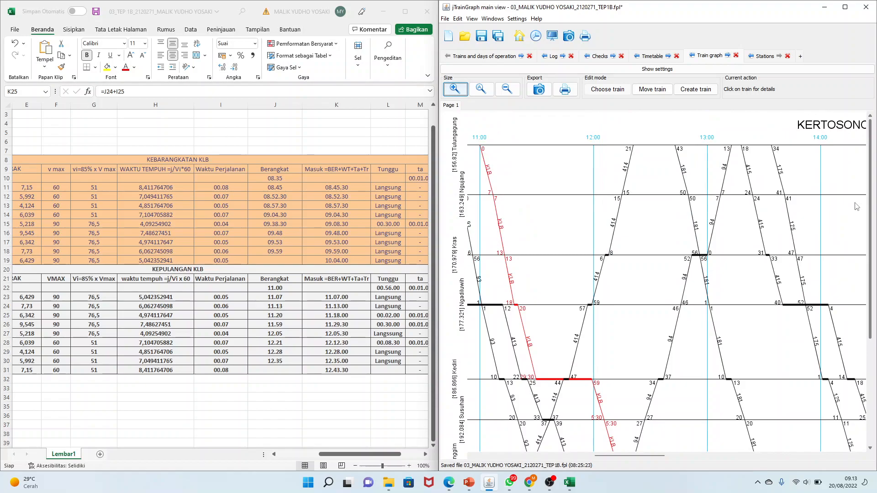
pyautogui.scroll(-6, 857, 206)
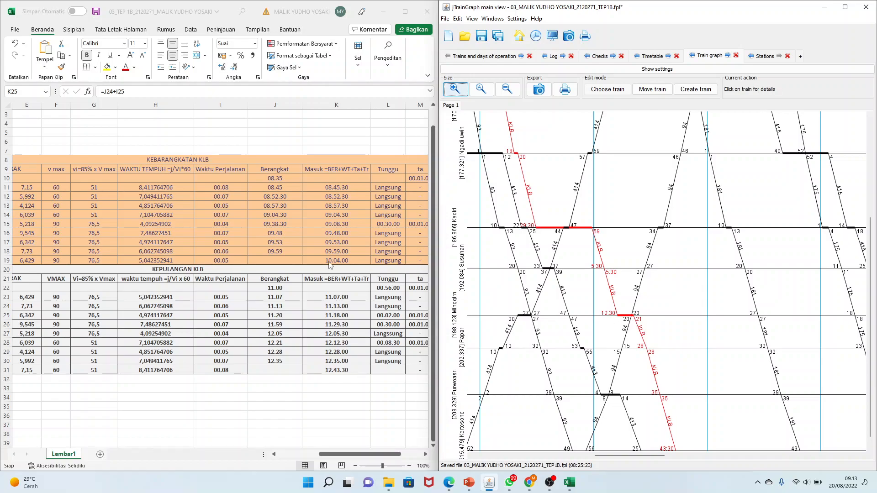
pyautogui.scroll(2, 656, 317)
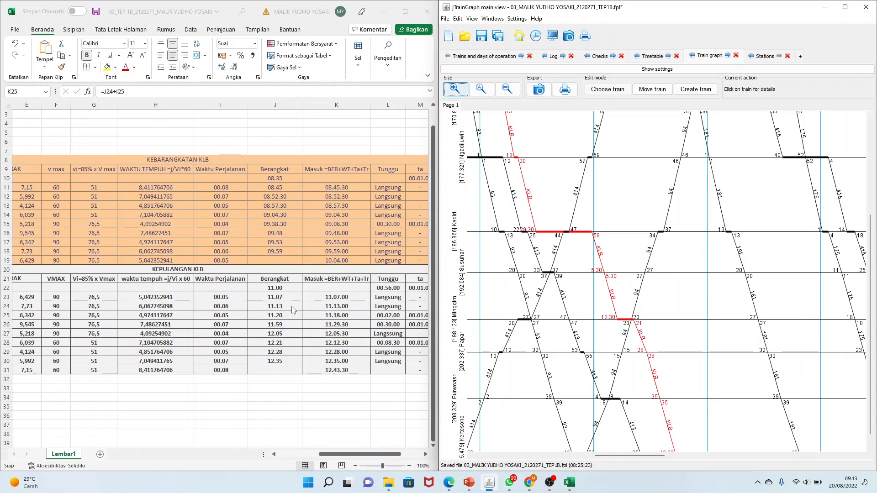
# - Return to the workbook and bring the Tunggu, ta and tr columns of both KLB tables into view
pyautogui.click(369, 455)
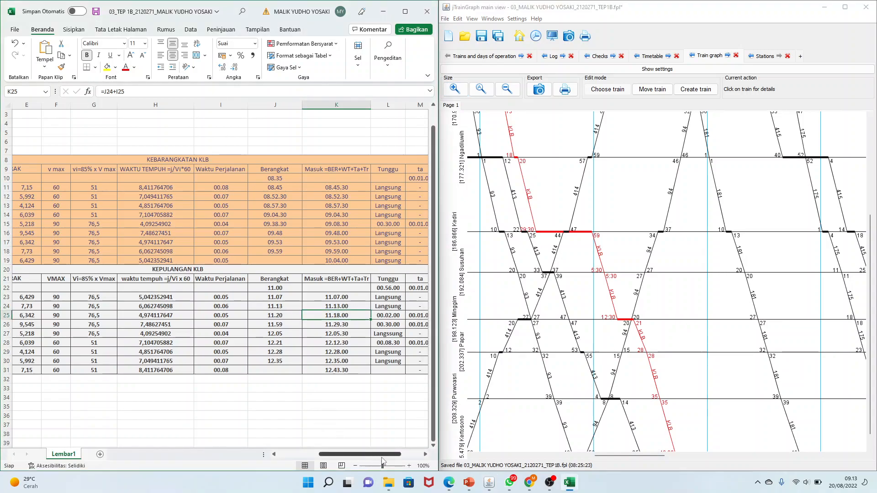
pyautogui.moveTo(364, 454); pyautogui.dragTo(391, 454)
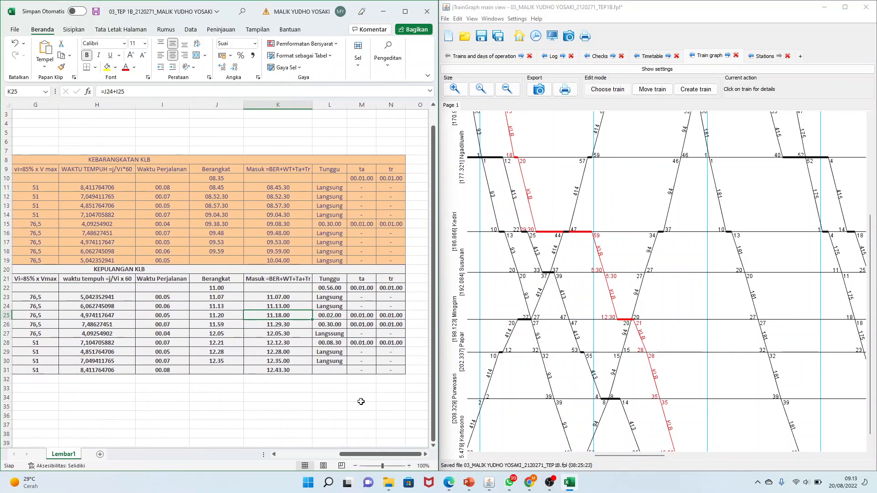
pyautogui.click(330, 388)
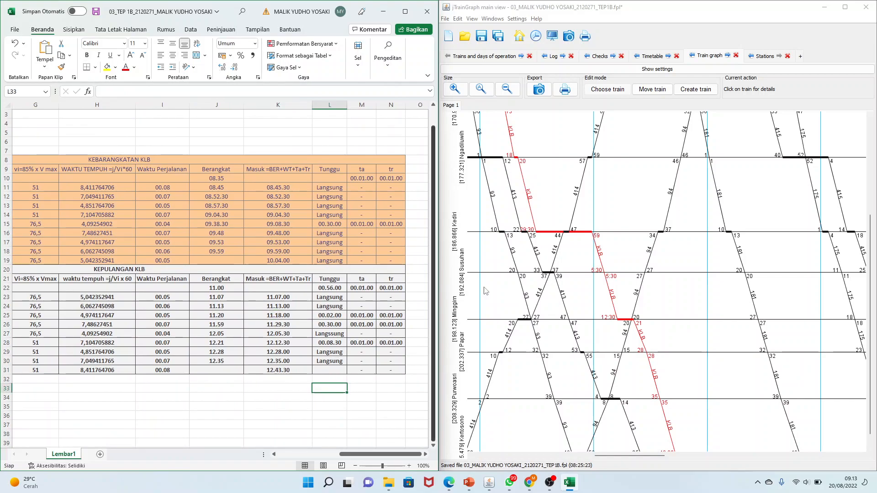
# - Switch to jTrainGraph and zoom out the train graph to view the outbound and return KLB paths together
pyautogui.click(507, 89)
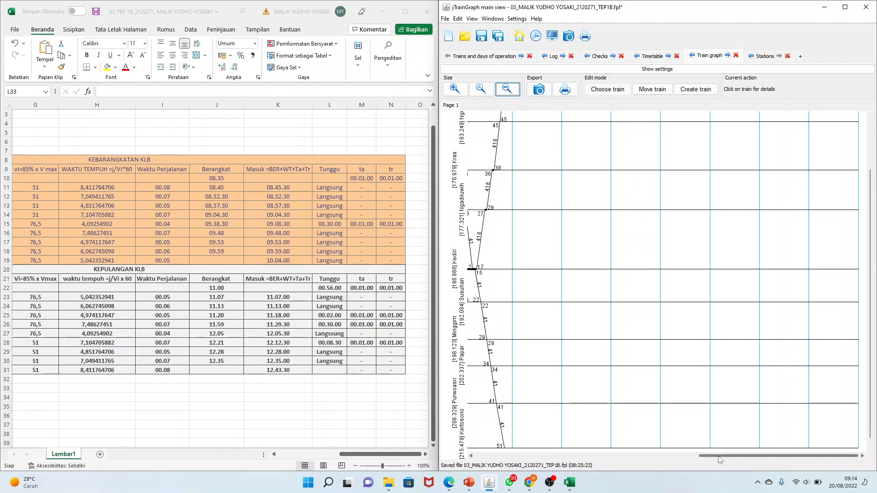
pyautogui.moveTo(716, 456); pyautogui.dragTo(515, 470)
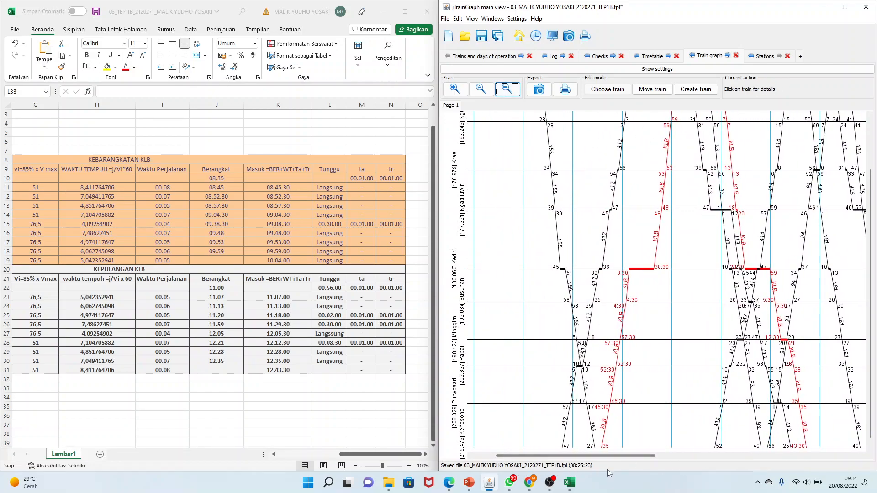
pyautogui.moveTo(619, 458); pyautogui.dragTo(644, 459)
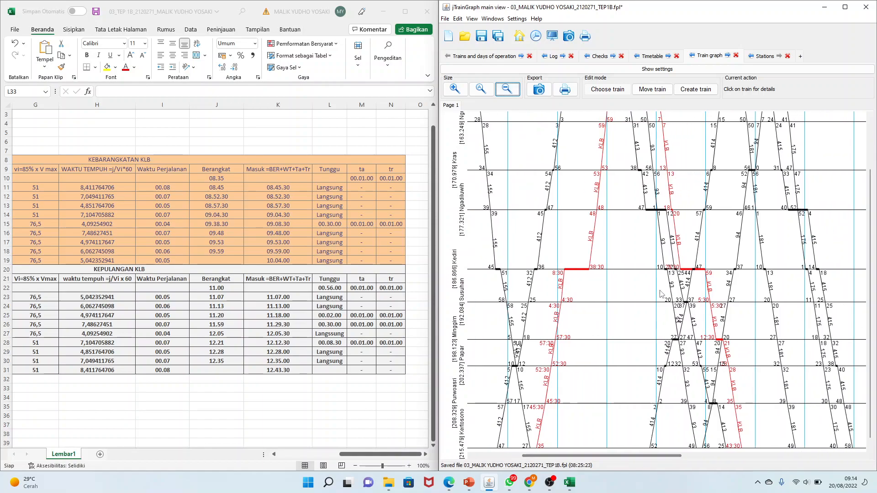
pyautogui.scroll(3, 664, 291)
pyautogui.scroll(4, 664, 289)
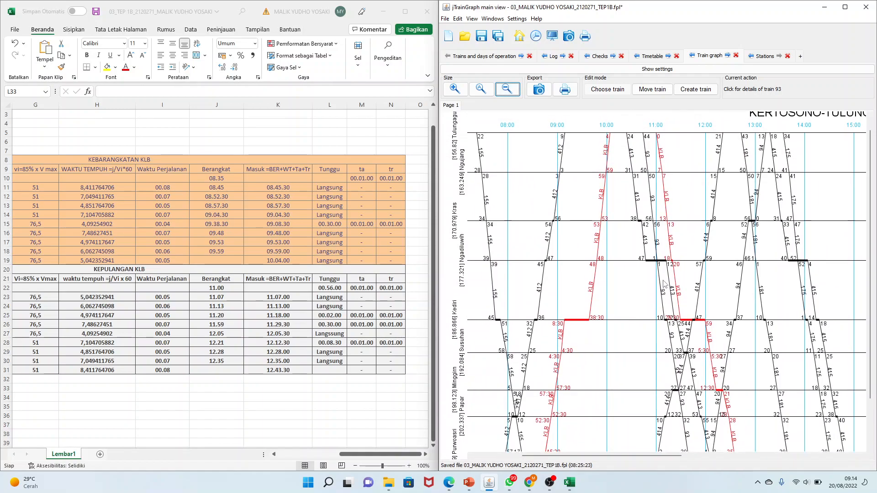
# - Maximize the jTrainGraph window and open the train graph's general settings
pyautogui.click(845, 7)
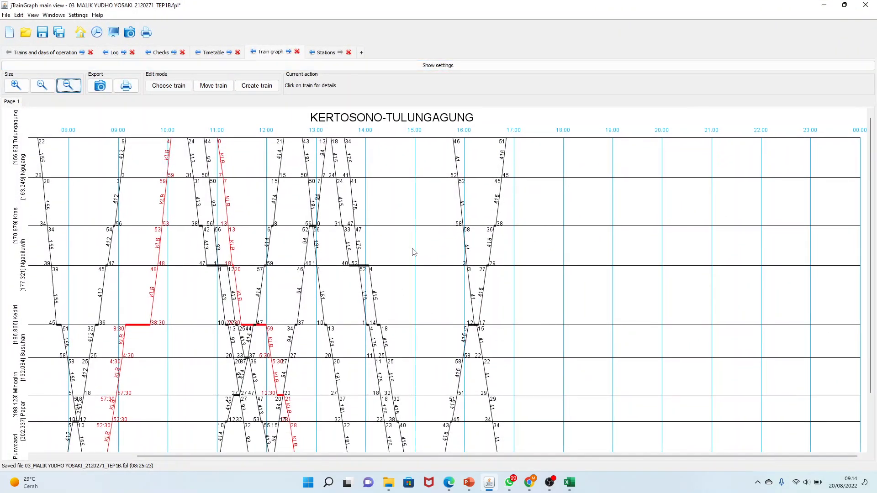
pyautogui.click(382, 67)
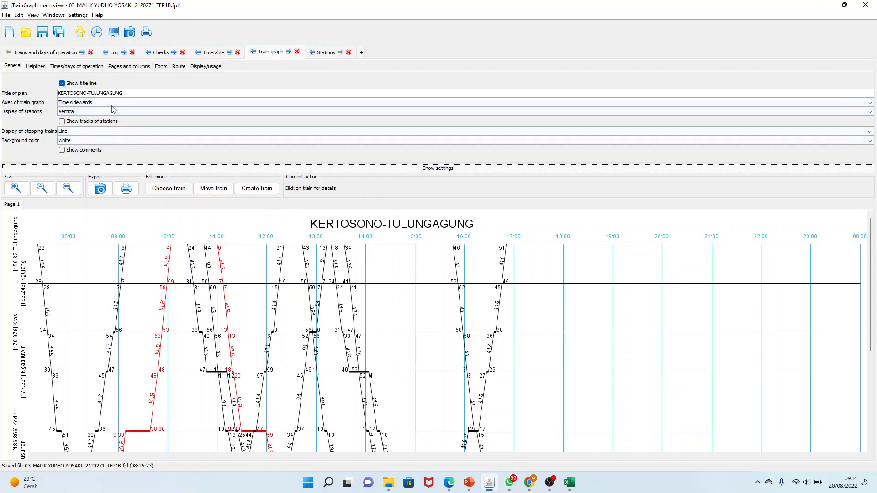
# - Set the axes of the train graph to Time downwards and look over the rotated layout
pyautogui.click(96, 107)
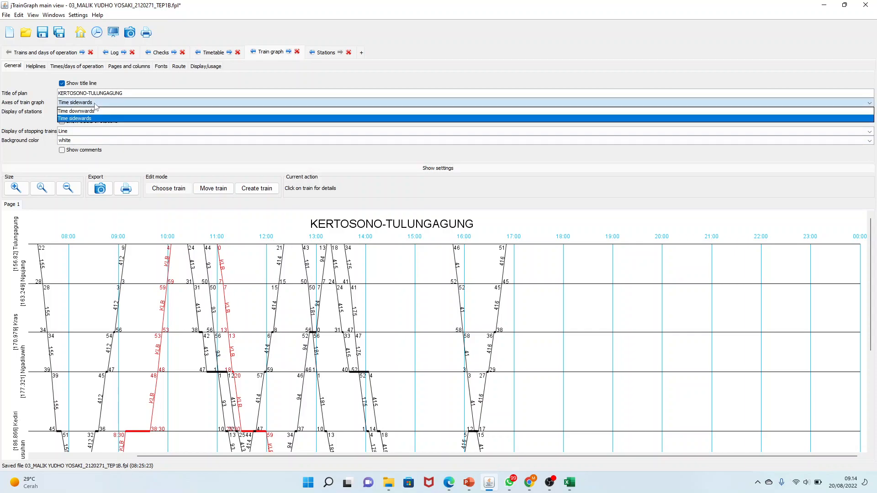
pyautogui.click(97, 115)
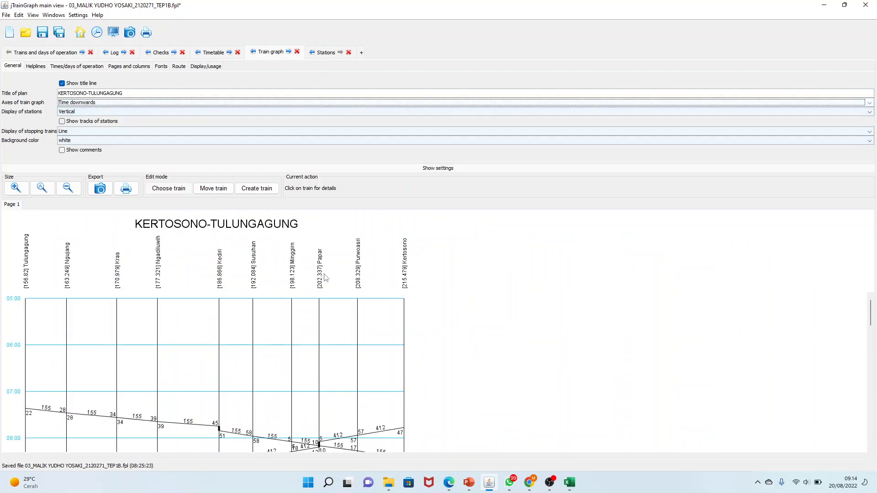
pyautogui.scroll(-3, 375, 306)
pyautogui.scroll(-2, 374, 306)
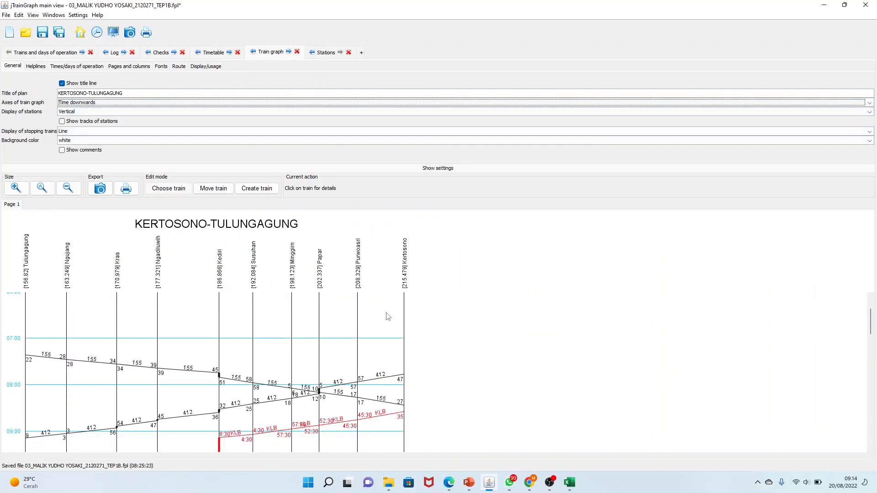
# - Set the axes of the train graph back to Time sidewards
pyautogui.click(212, 104)
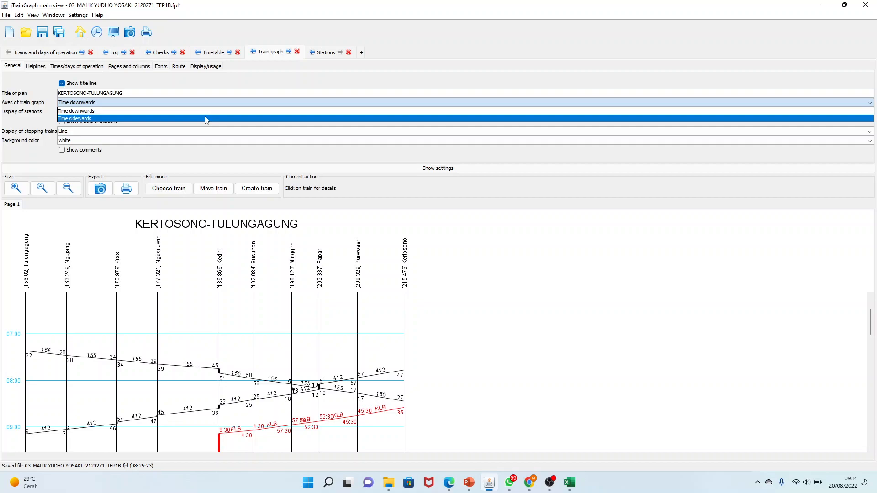
pyautogui.click(205, 120)
pyautogui.scroll(-1, 390, 301)
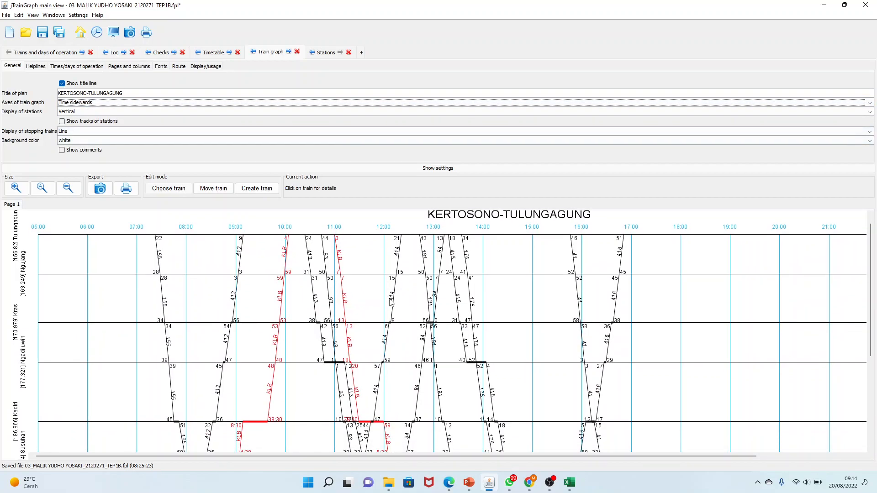
pyautogui.scroll(1, 391, 302)
# - Set the display of stations to Horizontal and look over the station labels from Tulungagung to Kertosono
pyautogui.click(71, 112)
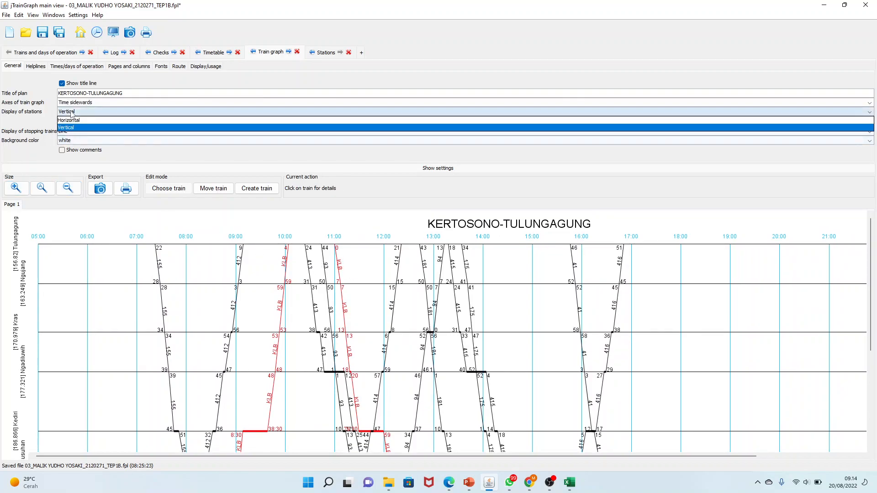
pyautogui.click(77, 121)
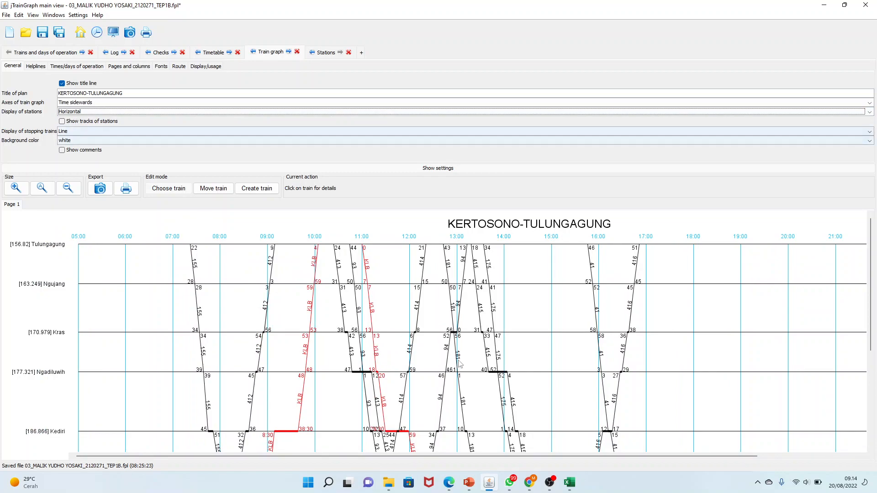
pyautogui.scroll(-4, 459, 353)
pyautogui.scroll(-5, 459, 353)
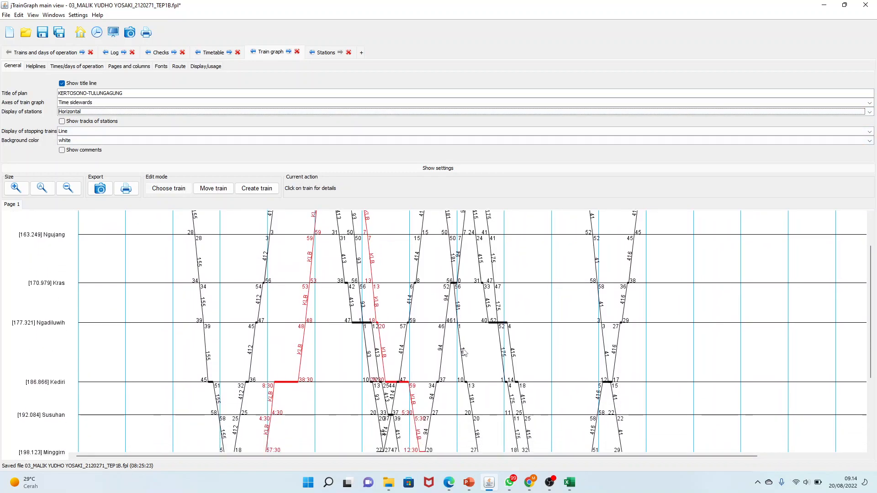
pyautogui.scroll(-6, 376, 318)
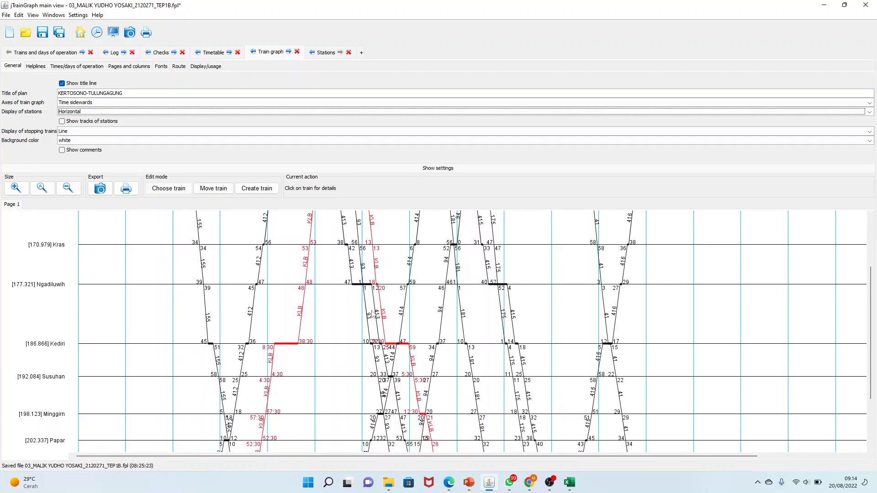
pyautogui.scroll(-5, 366, 314)
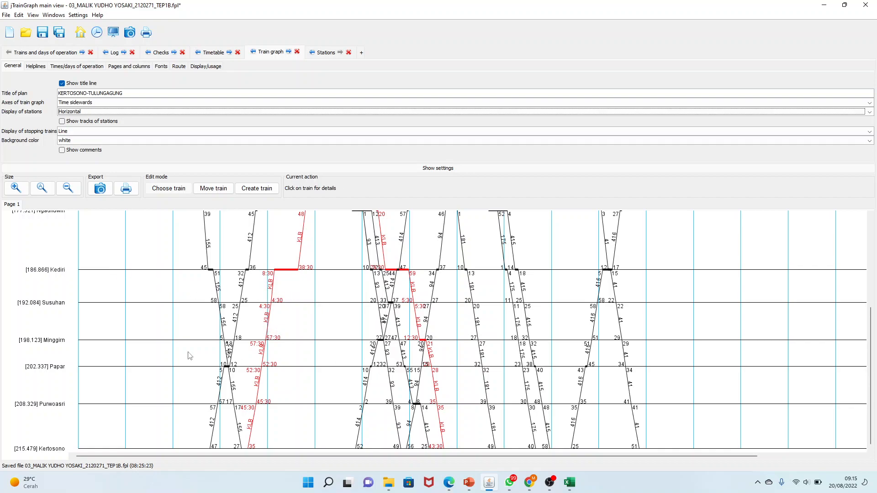
pyautogui.scroll(8, 53, 329)
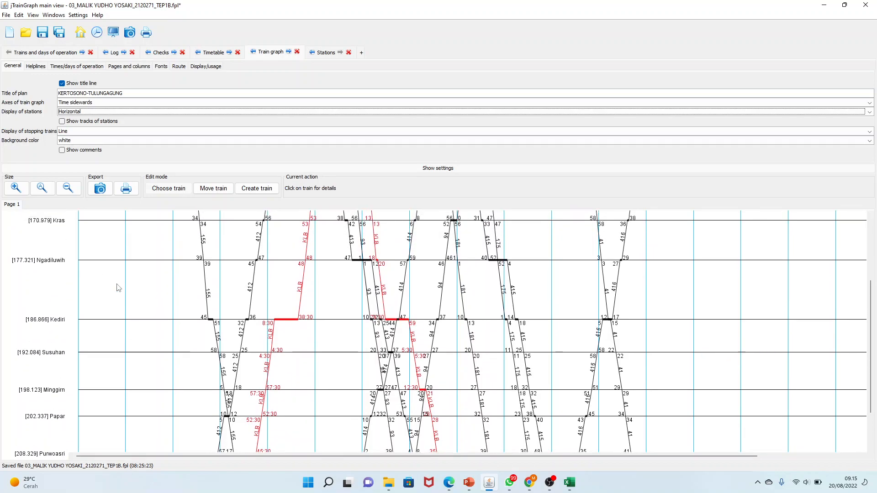
pyautogui.scroll(4, 102, 277)
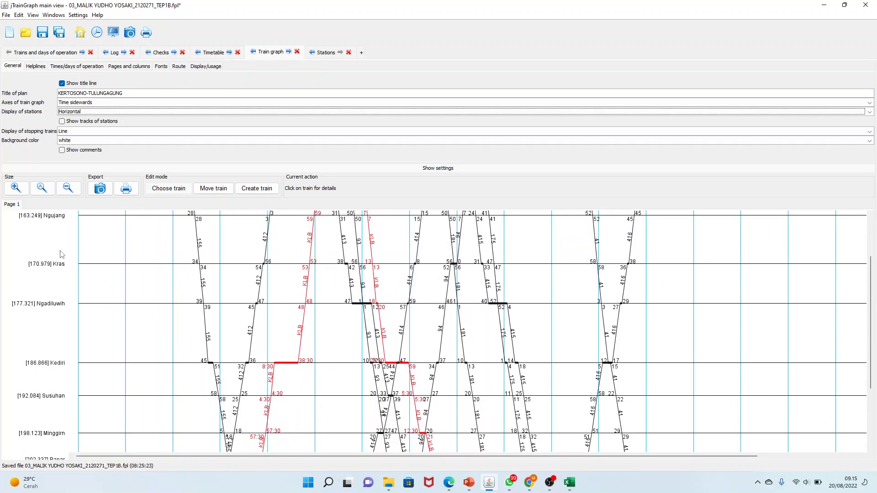
# - Set the train graph's background color to yellow
pyautogui.click(89, 142)
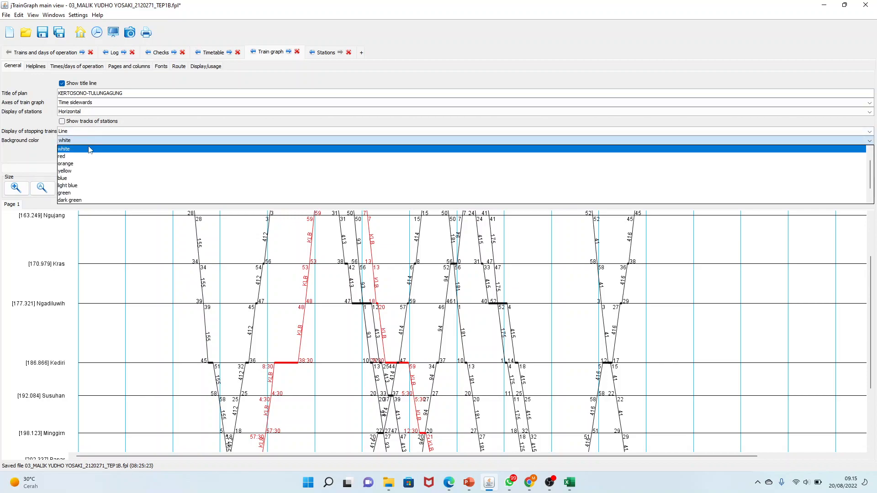
pyautogui.click(91, 171)
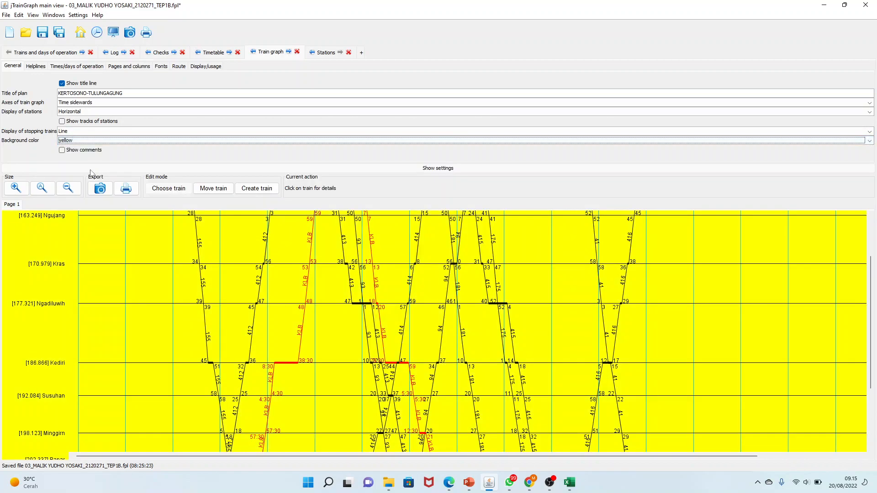
# - Try red and green as the train graph's background color, and settle on white
pyautogui.click(89, 141)
pyautogui.click(92, 156)
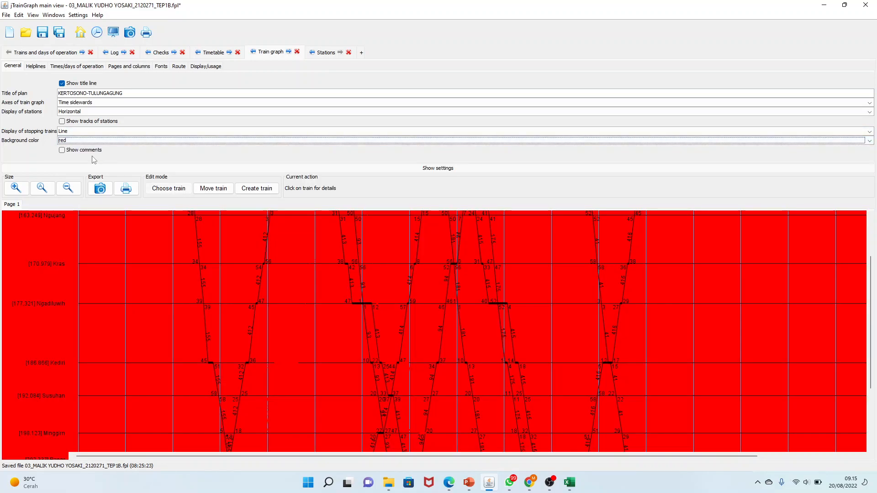
pyautogui.click(105, 142)
pyautogui.click(108, 193)
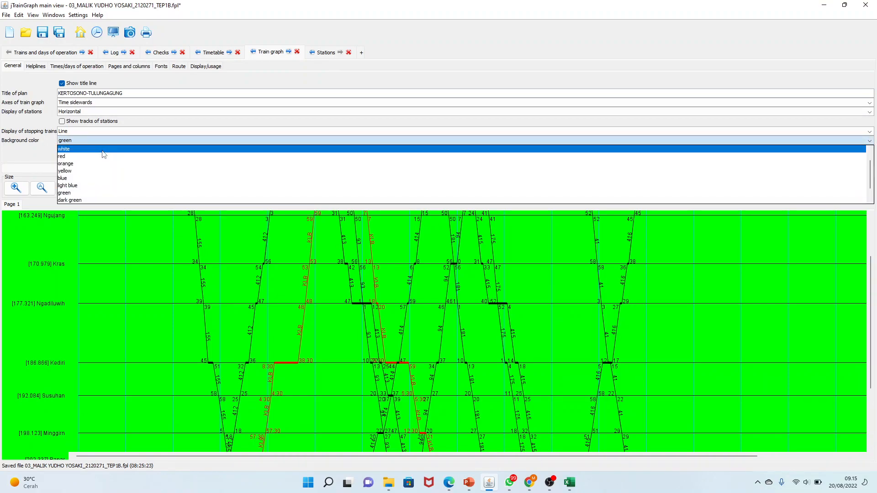
pyautogui.click(103, 150)
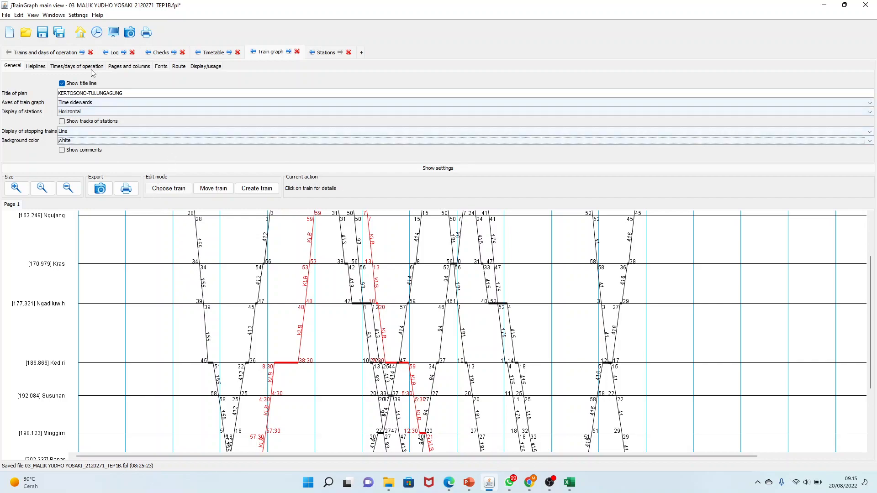
# - Set the interval of the full-width helplines to 30 minutes and look over the time scale
pyautogui.click(35, 67)
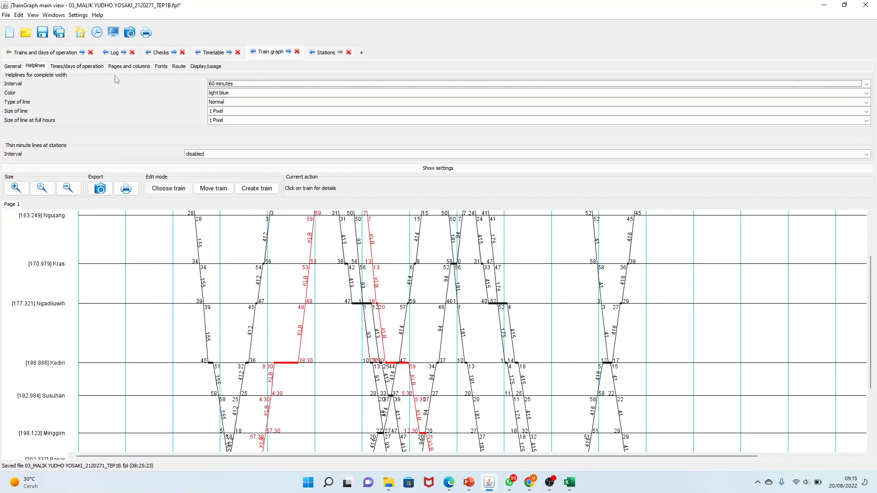
pyautogui.click(247, 84)
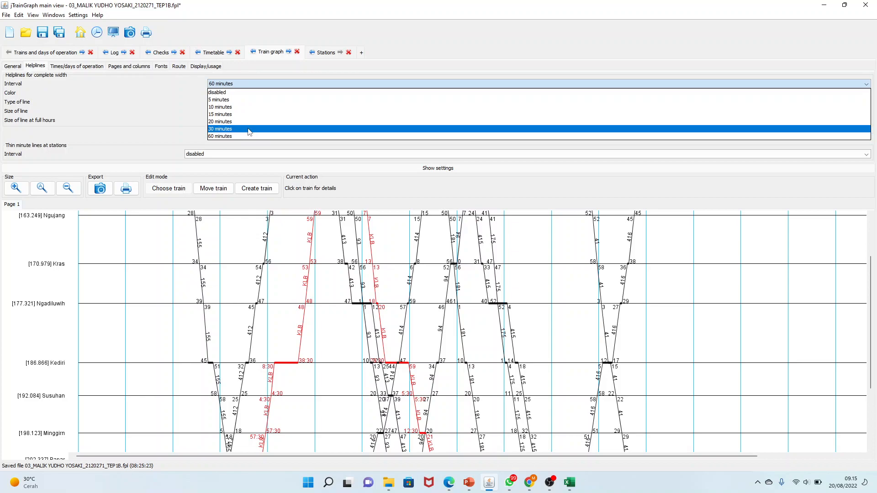
pyautogui.click(250, 129)
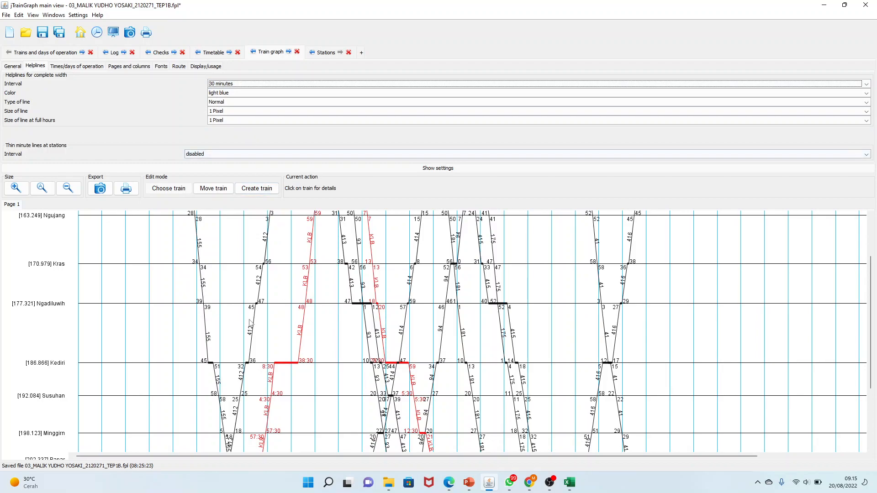
pyautogui.scroll(2, 225, 292)
pyautogui.scroll(5, 225, 292)
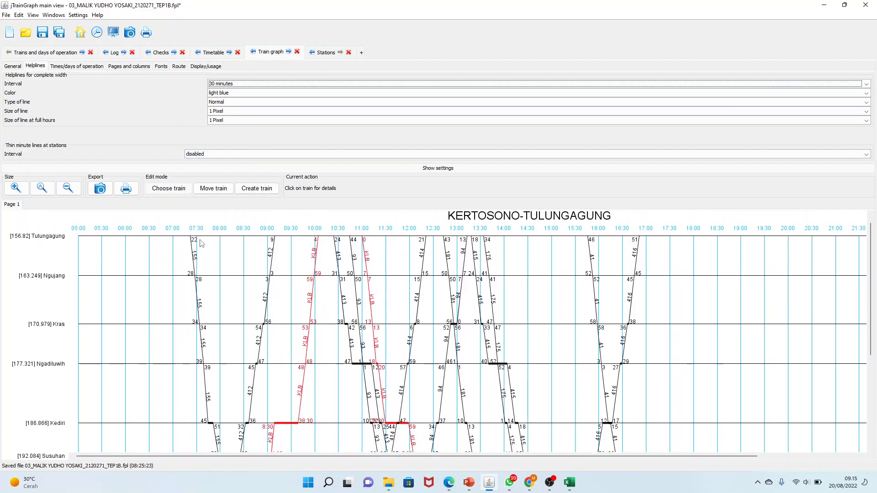
# - Try a 5-minute interval for the full-width helplines, and restore the interval to 60 minutes
pyautogui.click(267, 84)
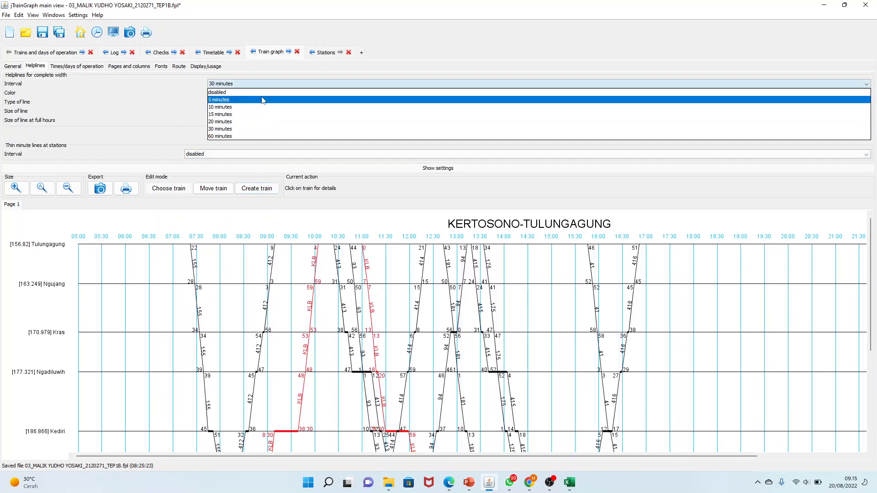
pyautogui.click(262, 102)
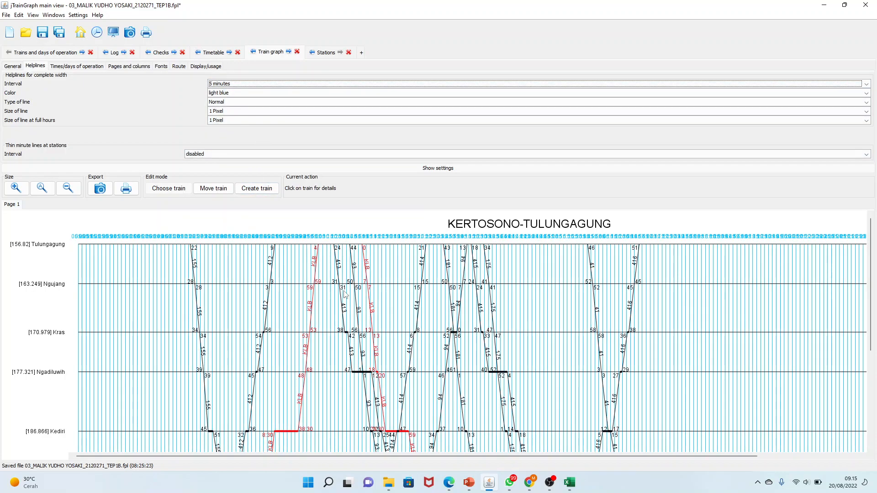
pyautogui.scroll(-1, 416, 306)
pyautogui.scroll(-2, 416, 305)
pyautogui.scroll(1, 413, 304)
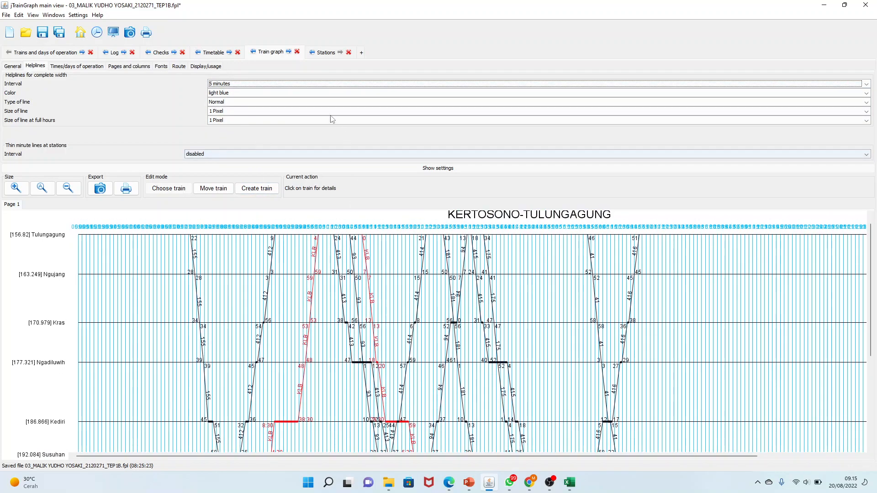
pyautogui.click(306, 86)
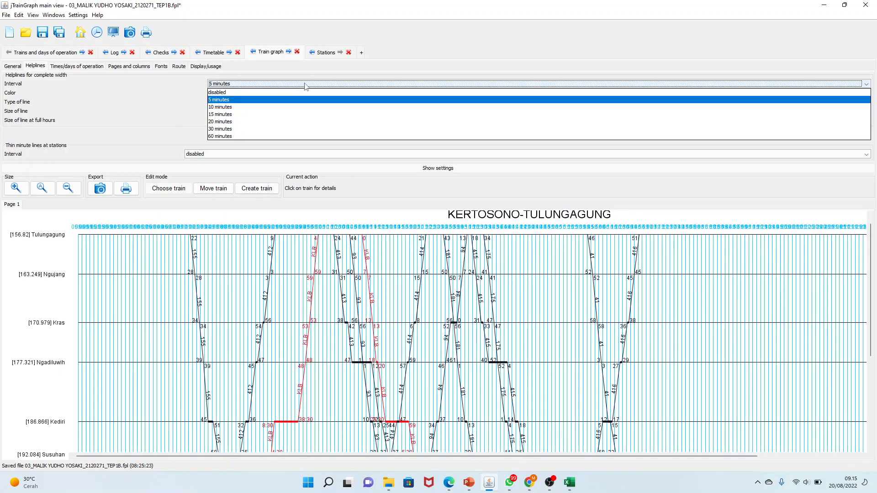
pyautogui.click(290, 138)
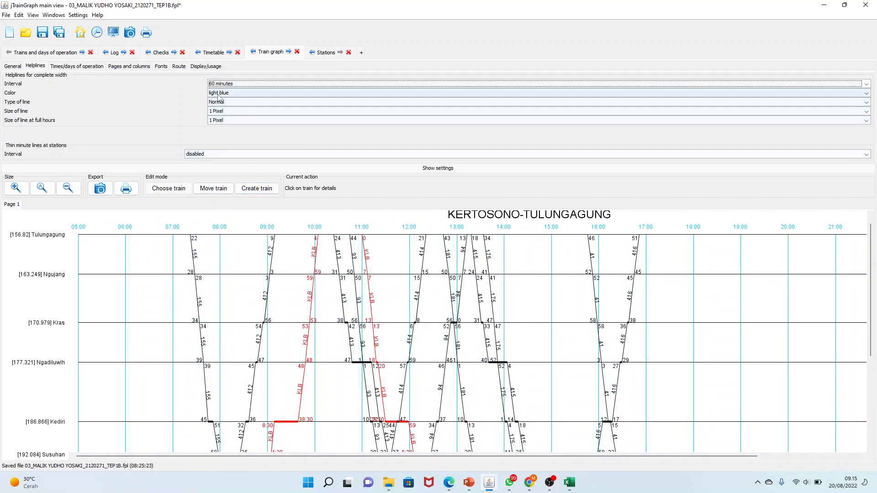
# - Examine the train graph's start and end time settings against the plotted trains from Tulungagung to Kertosono
pyautogui.click(82, 67)
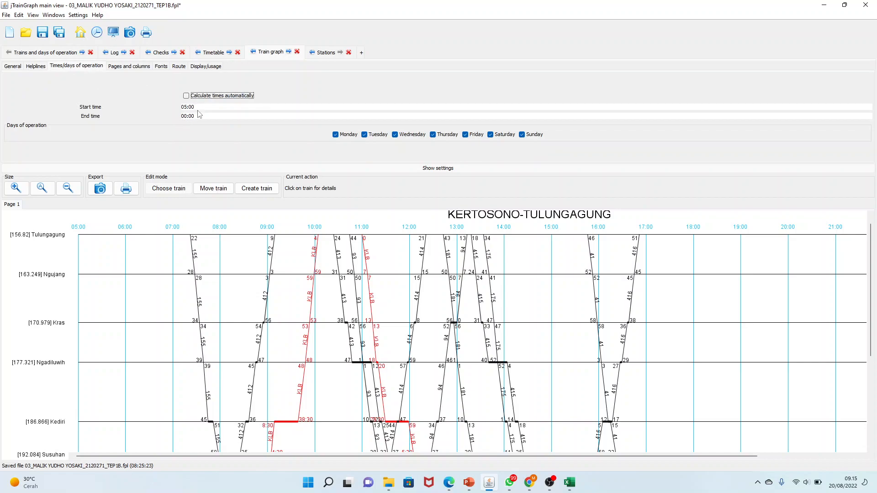
pyautogui.scroll(-3, 180, 251)
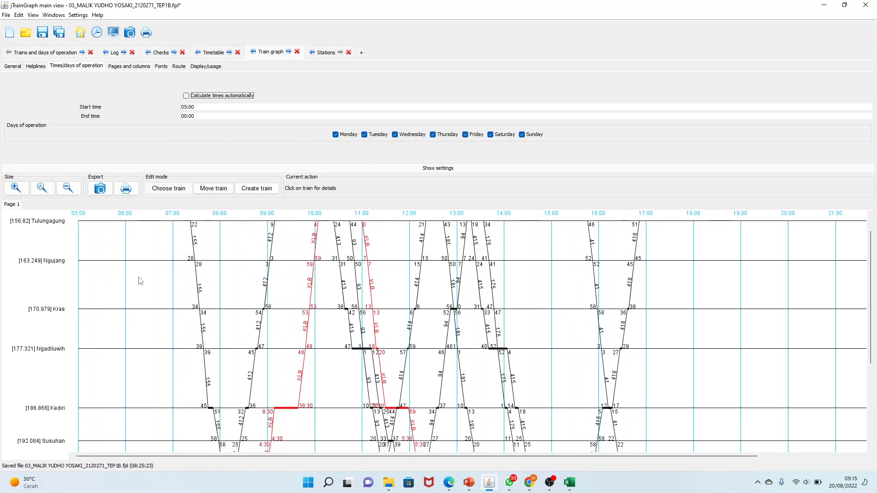
pyautogui.scroll(-6, 139, 279)
pyautogui.scroll(11, 131, 270)
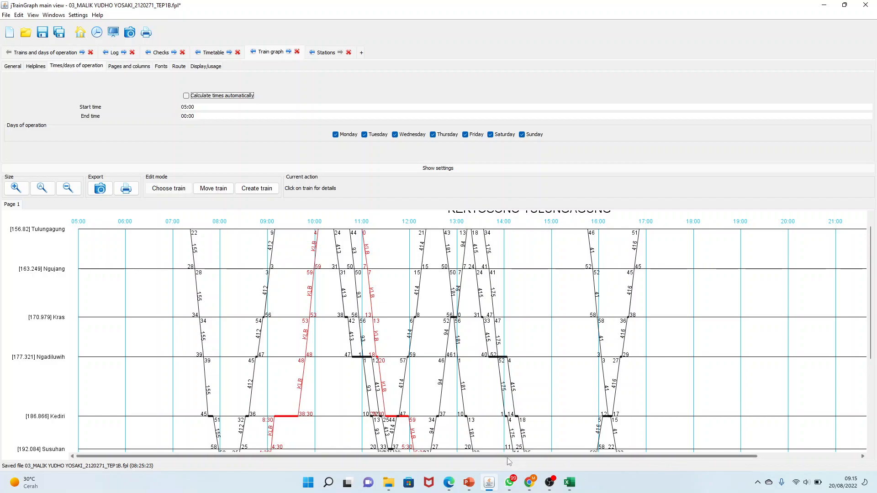
pyautogui.moveTo(474, 457); pyautogui.dragTo(422, 457)
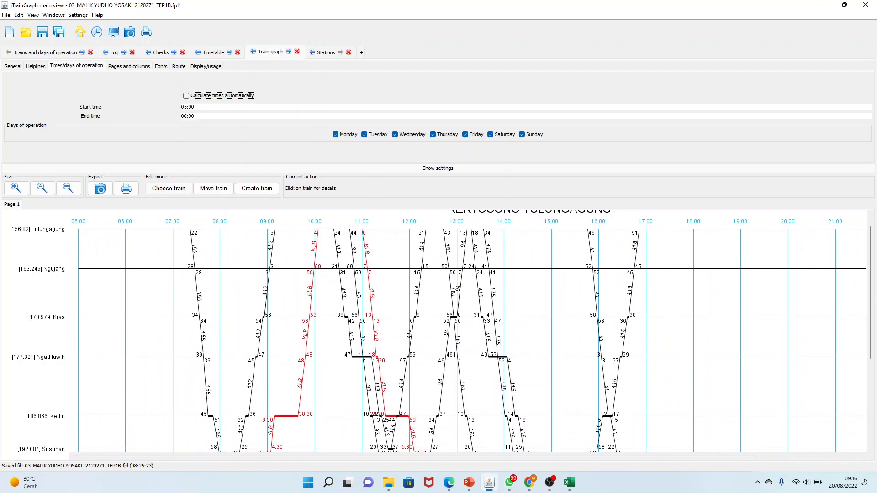
pyautogui.scroll(-5, 873, 293)
pyautogui.scroll(6, 866, 285)
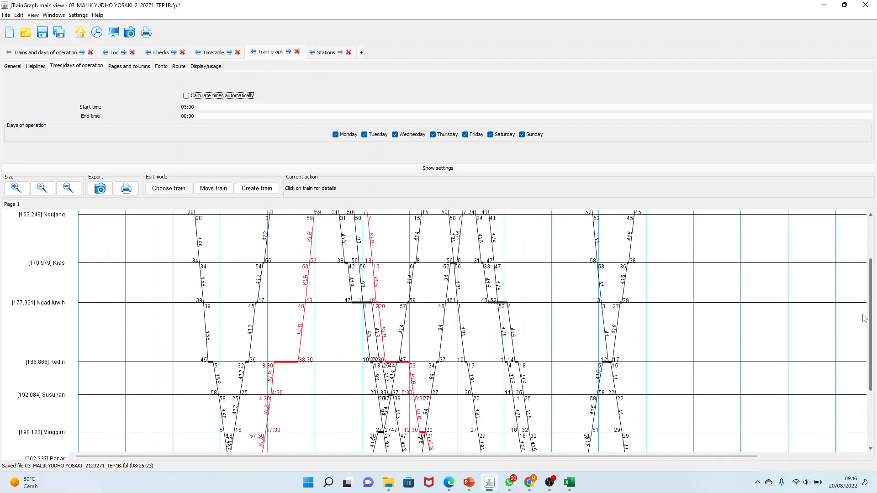
pyautogui.scroll(-5, 859, 274)
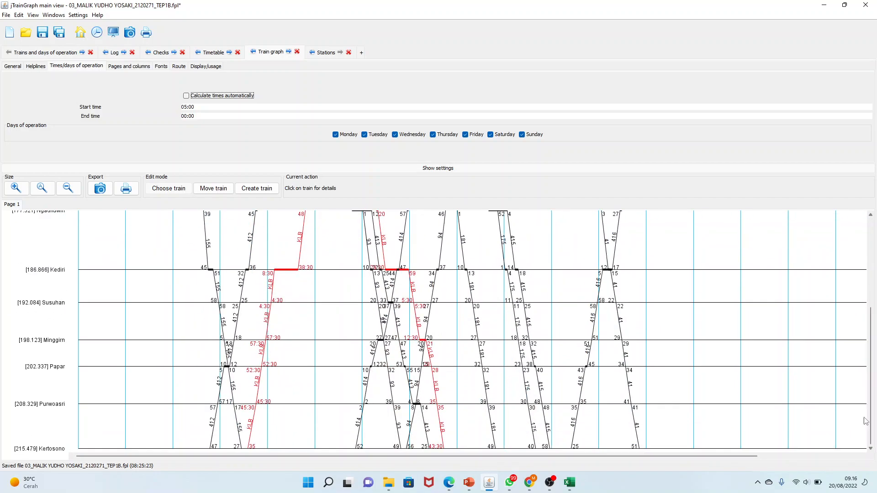
# - Set the train graph's start time to 07:00 and look over the shifted graph
pyautogui.click(189, 106)
pyautogui.tripleClick(188, 107)
pyautogui.click(188, 107)
pyautogui.press('Tab')
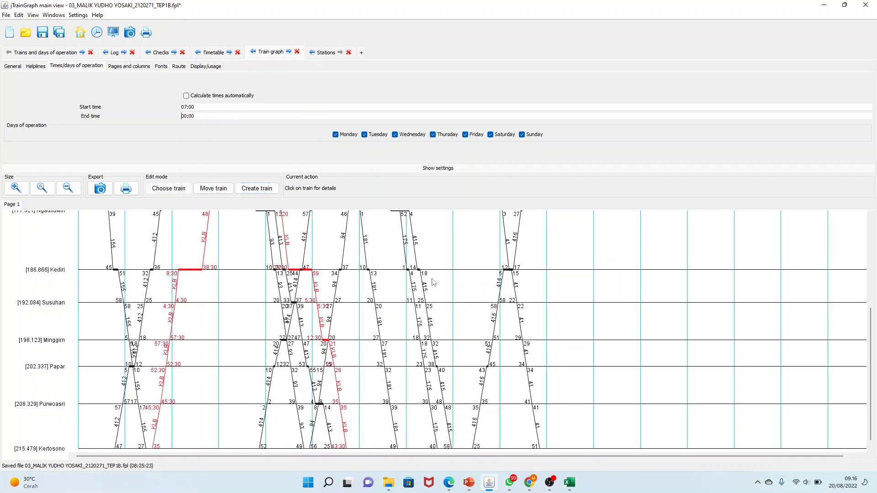
pyautogui.moveTo(872, 331); pyautogui.dragTo(875, 370)
pyautogui.moveTo(873, 413); pyautogui.dragTo(875, 368)
pyautogui.moveTo(876, 331); pyautogui.dragTo(872, 238)
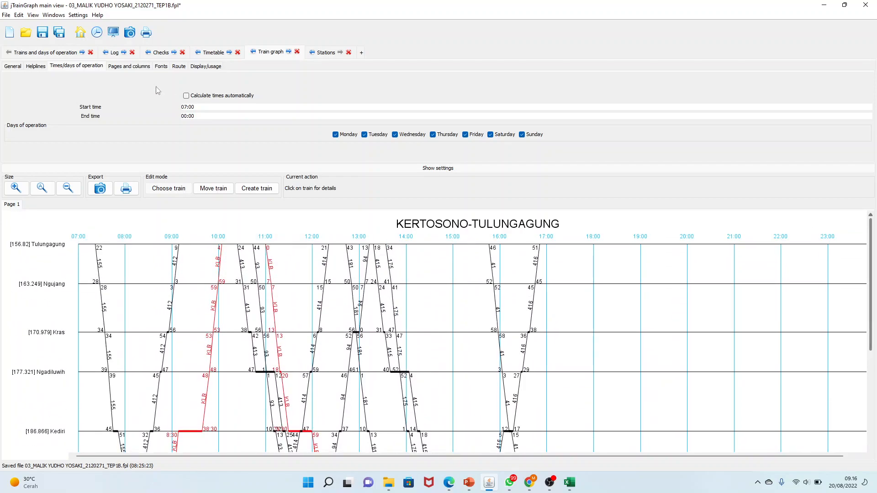
# - Set the train graph's end time to 17:00
pyautogui.click(187, 117)
pyautogui.press('BackSpace')
pyautogui.press('BackSpace')
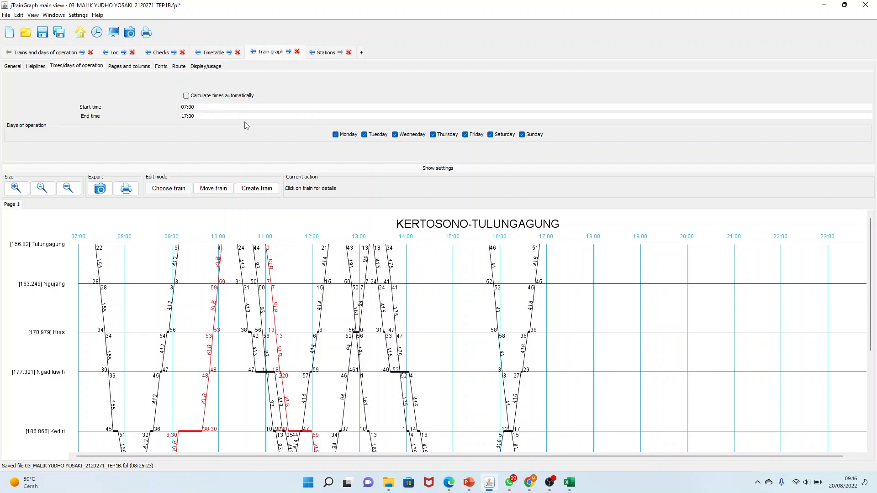
# - Look through the train graph's route, display/usage, font, and pages and columns settings
pyautogui.click(179, 67)
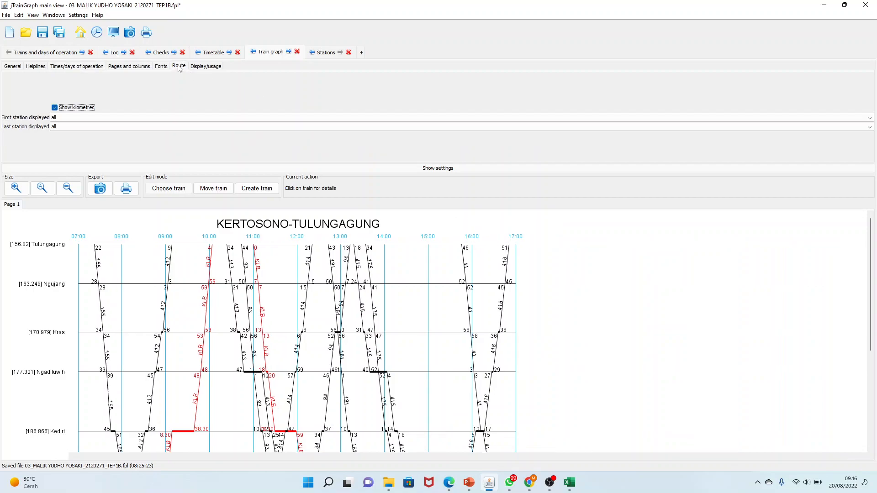
pyautogui.scroll(-2, 528, 280)
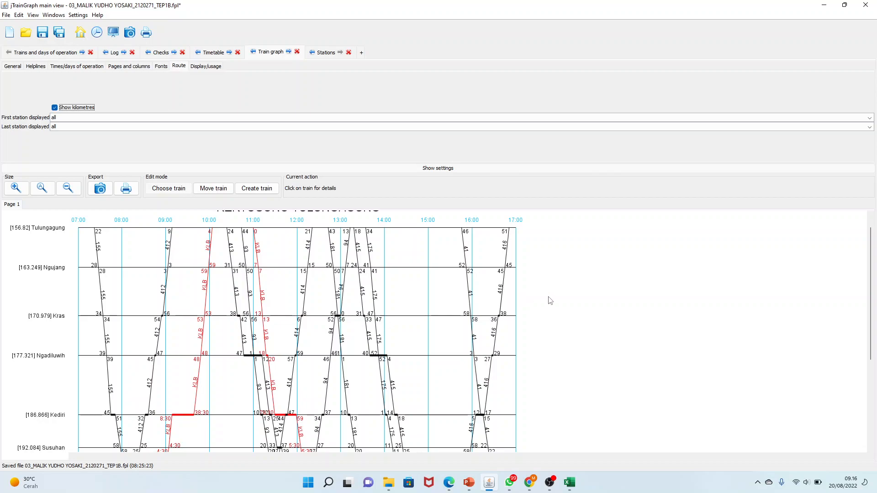
pyautogui.moveTo(872, 298); pyautogui.dragTo(874, 262)
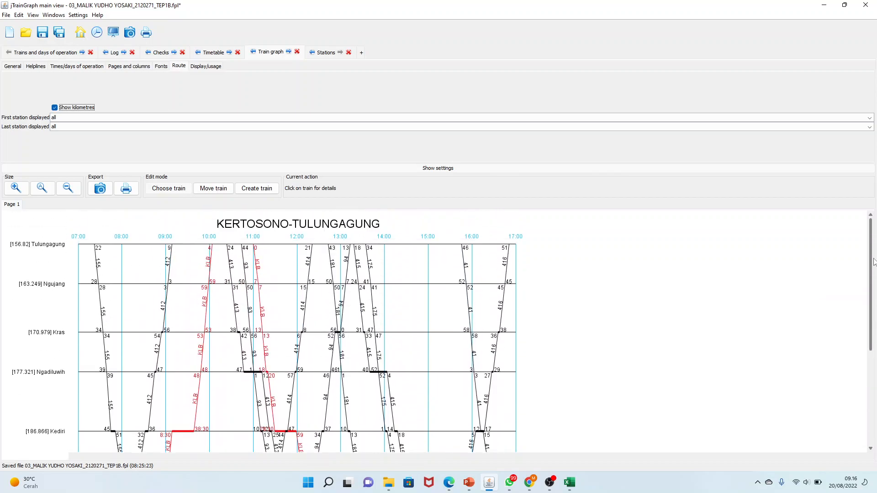
pyautogui.click(195, 68)
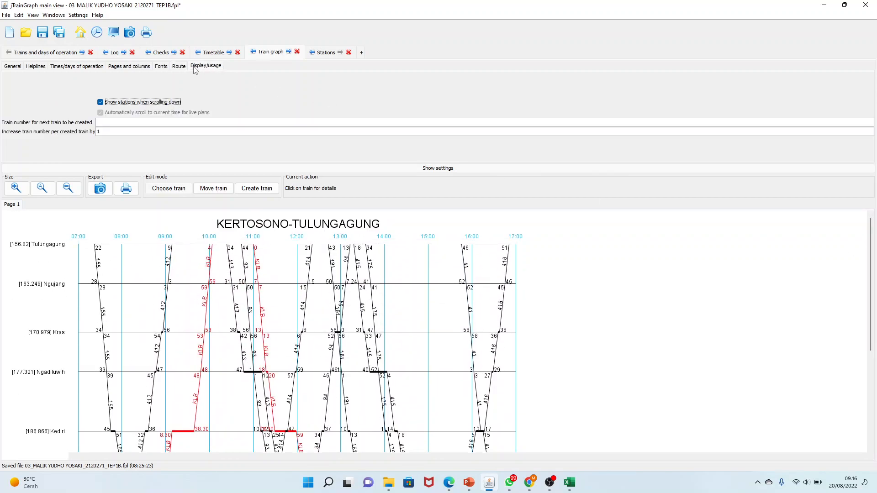
pyautogui.click(160, 68)
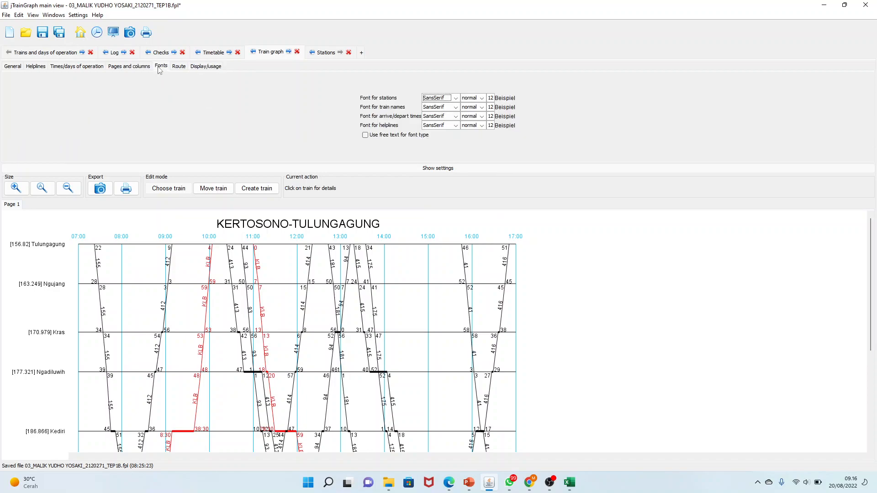
pyautogui.click(136, 66)
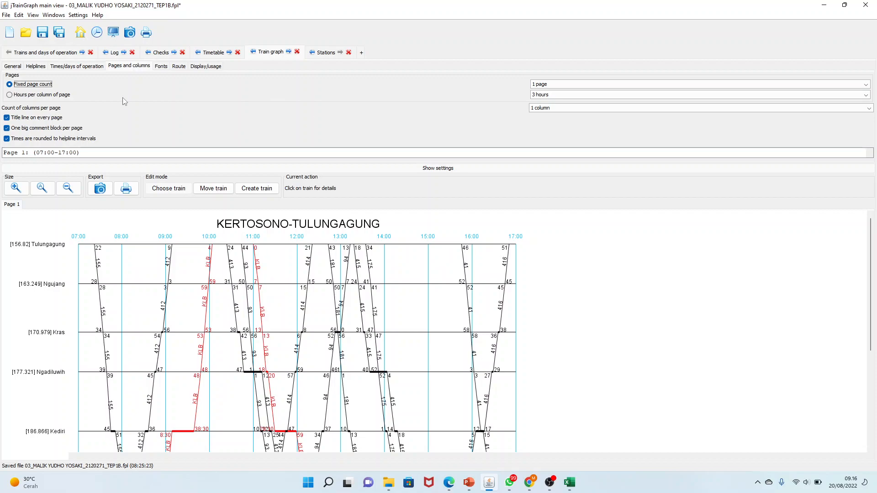
pyautogui.click(86, 67)
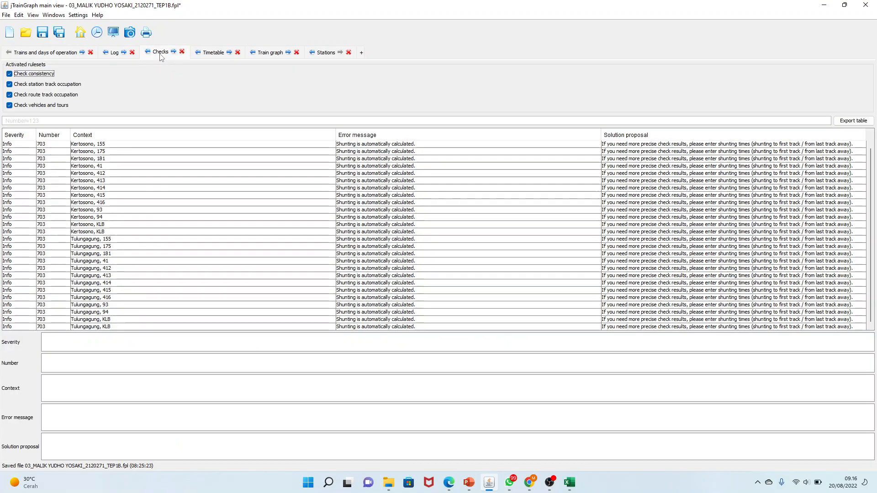
# - Examine the check results and read the message details of several Kertosono and Tulungagung entries
pyautogui.click(160, 53)
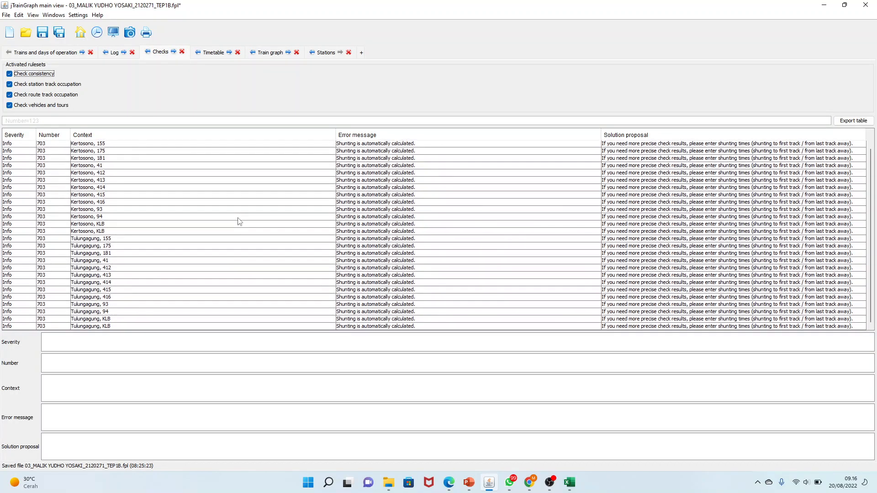
pyautogui.click(107, 203)
pyautogui.click(125, 239)
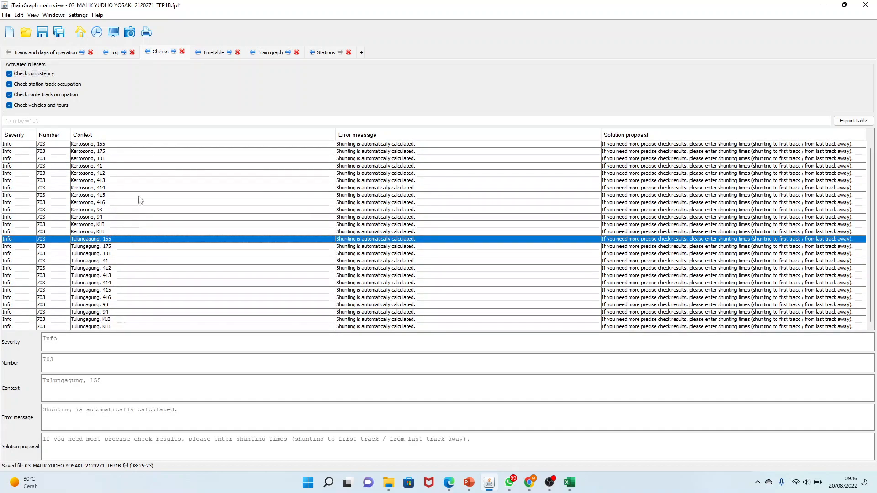
pyautogui.click(138, 167)
pyautogui.click(110, 238)
pyautogui.click(110, 283)
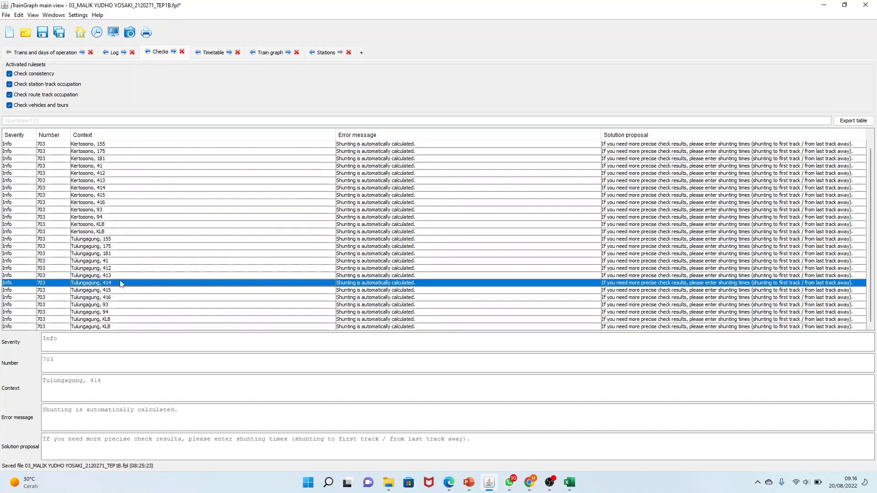
pyautogui.click(115, 182)
pyautogui.click(108, 151)
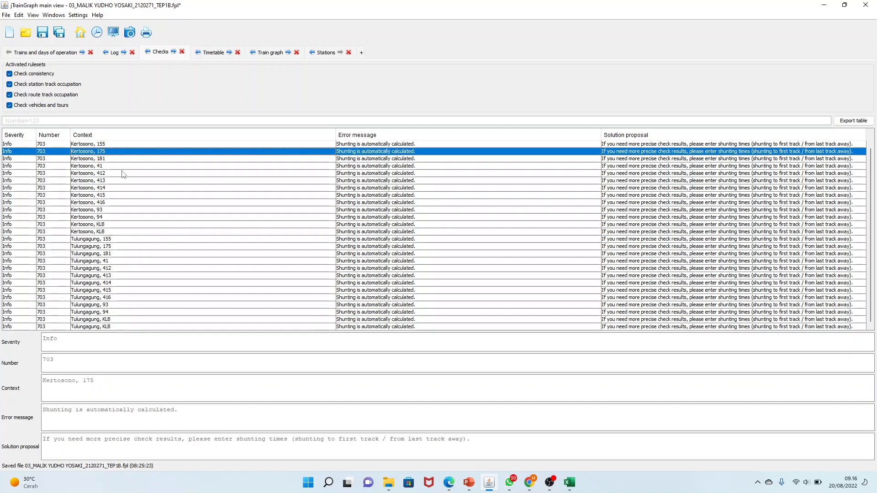
pyautogui.click(139, 218)
# - View the log, the list of trains with their days of operation, and the timetable
pyautogui.click(114, 52)
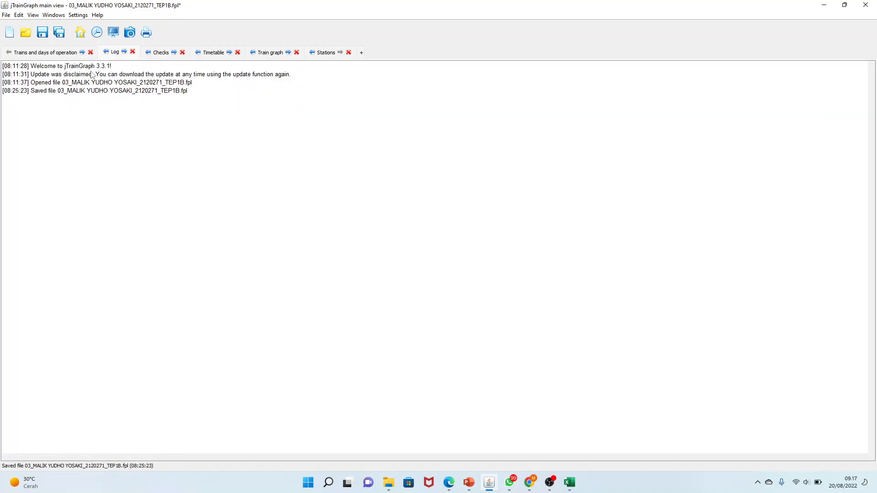
pyautogui.click(48, 54)
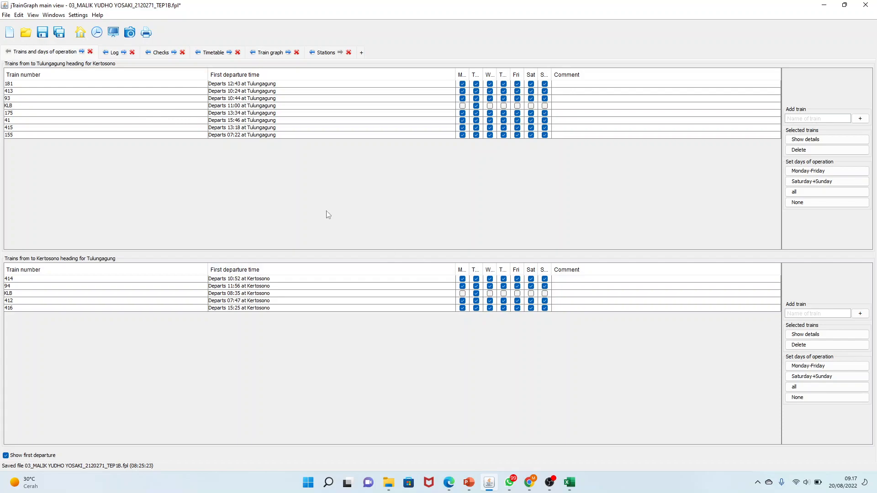
pyautogui.click(218, 53)
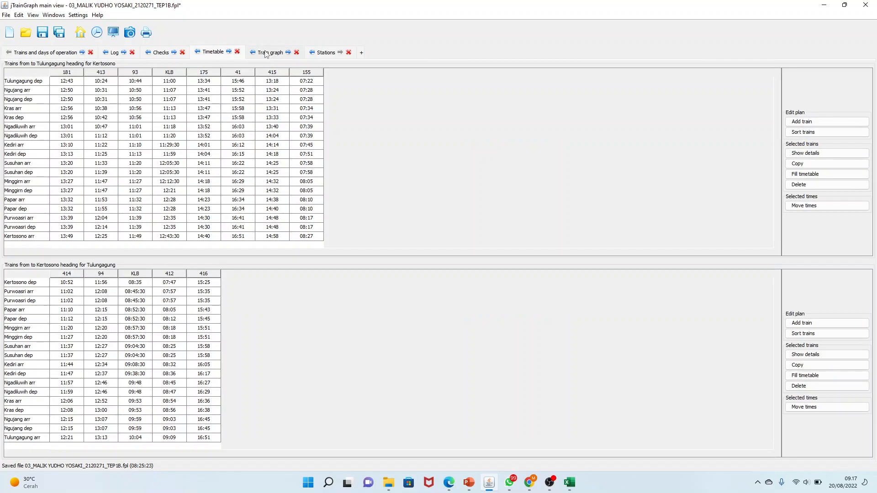